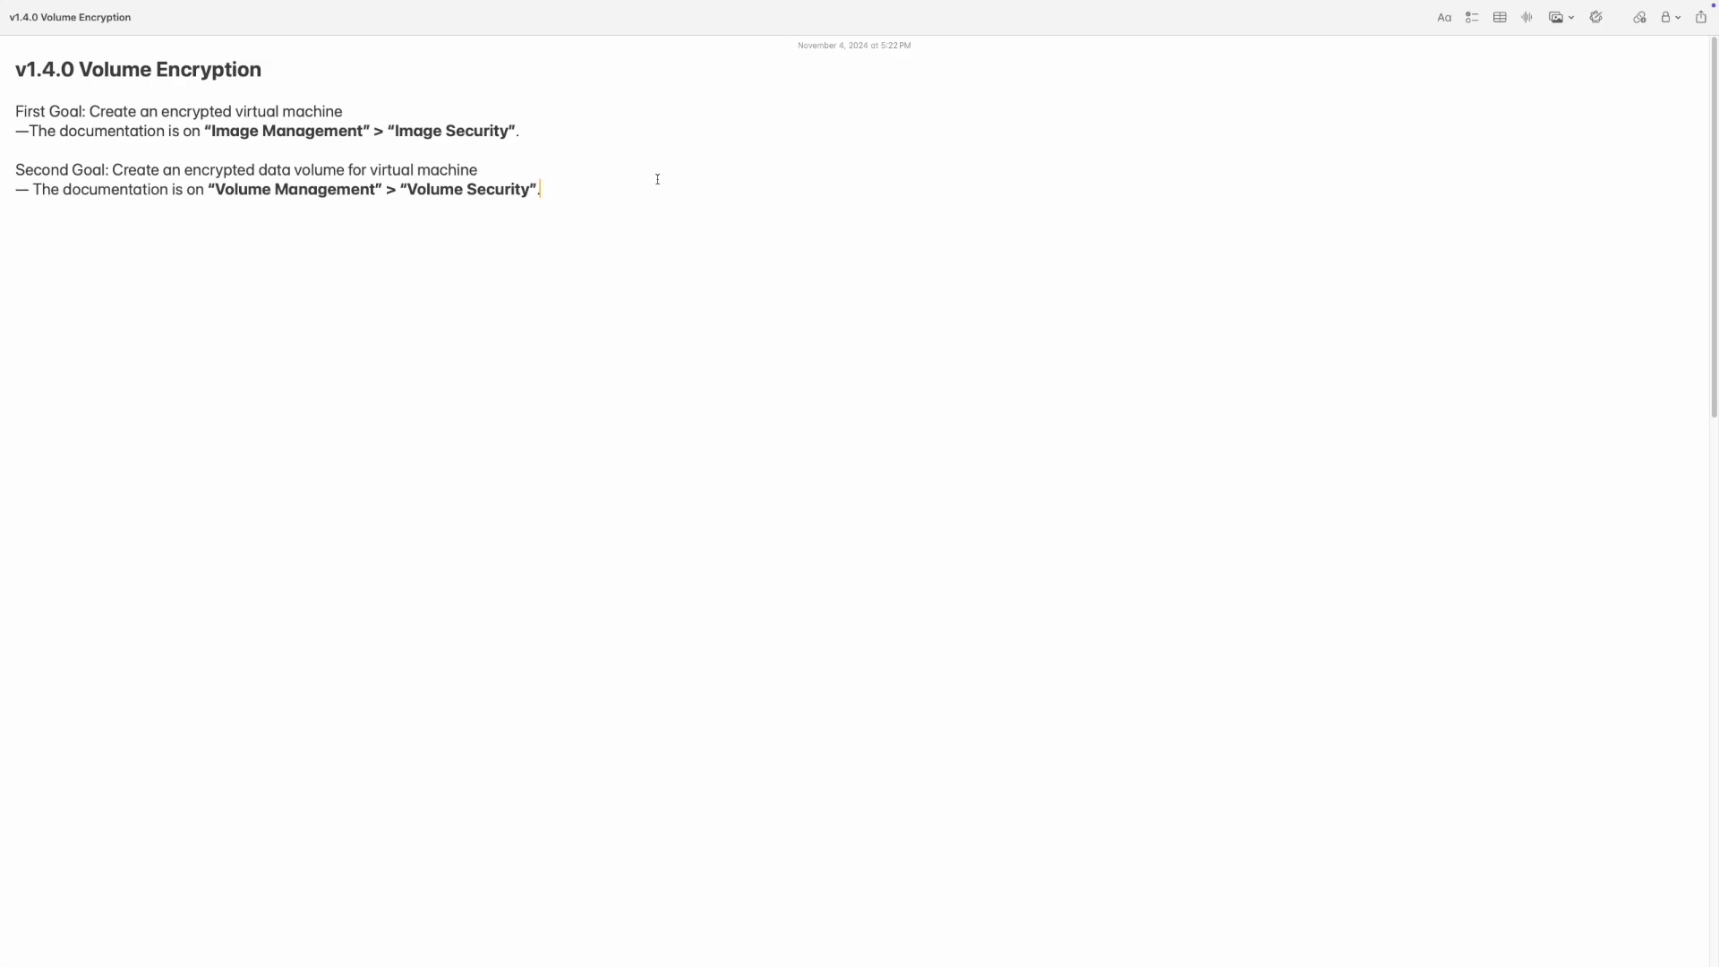
Switch to the browser and review the Image Security documentation's prerequisites, including the source image and encryption secret requirements
key(ctrl+Right)
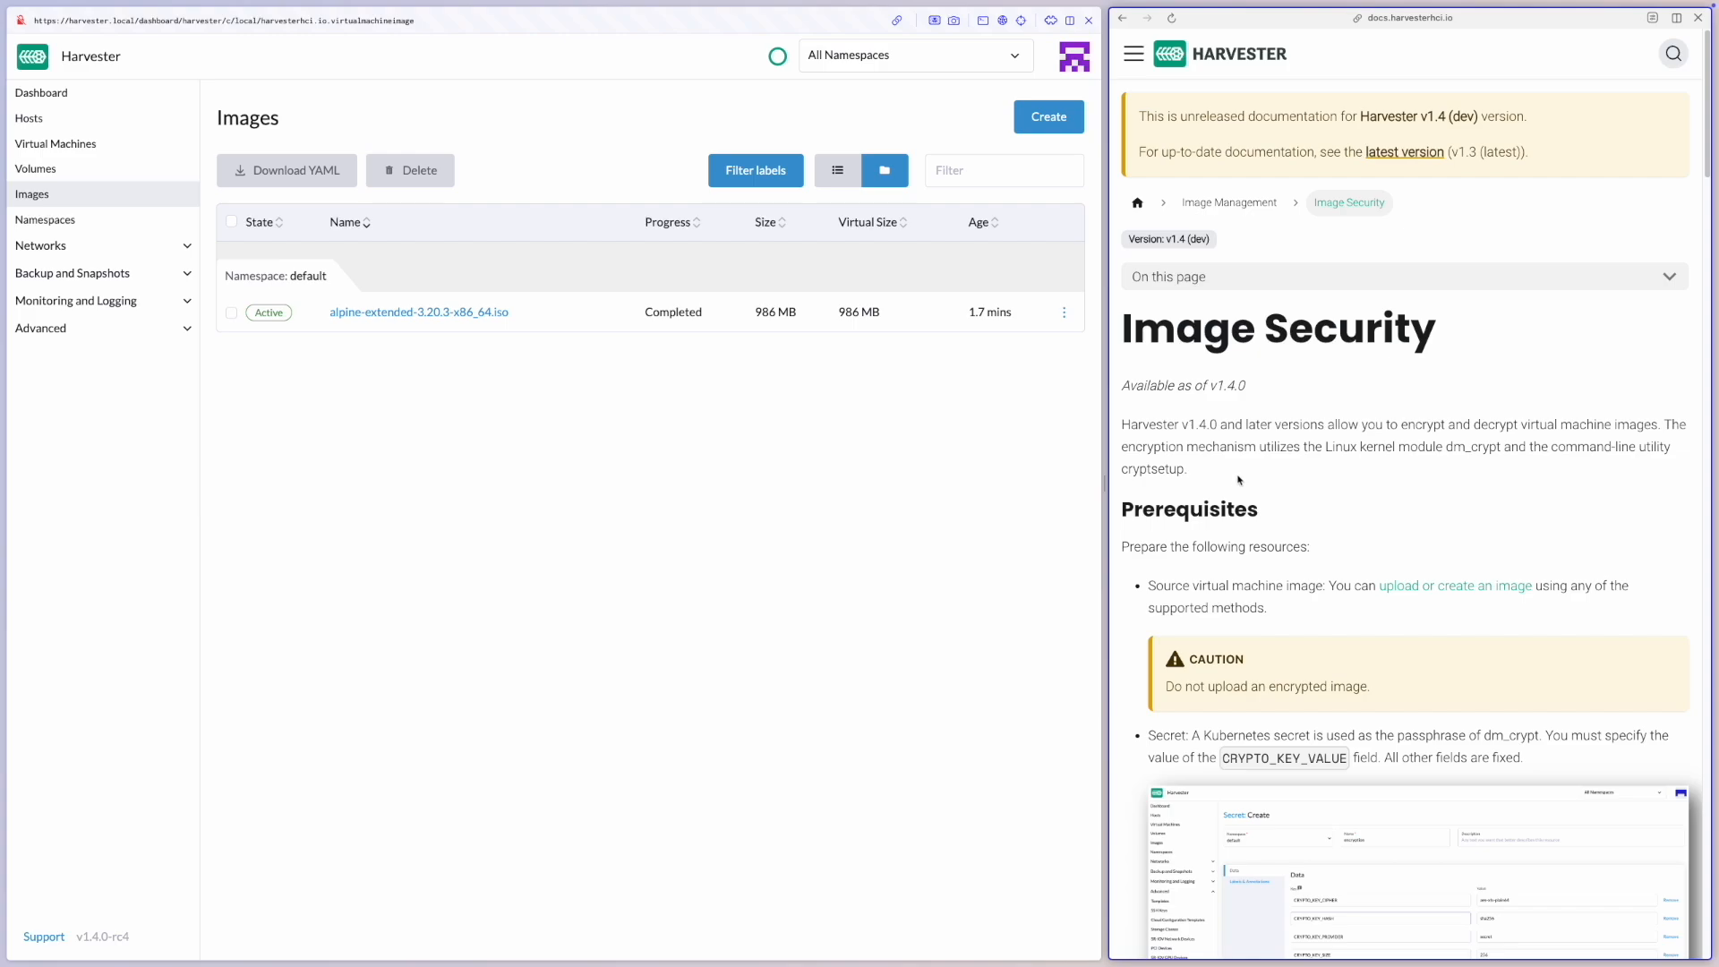
drag(1204, 470, 1285, 469)
click(1135, 56)
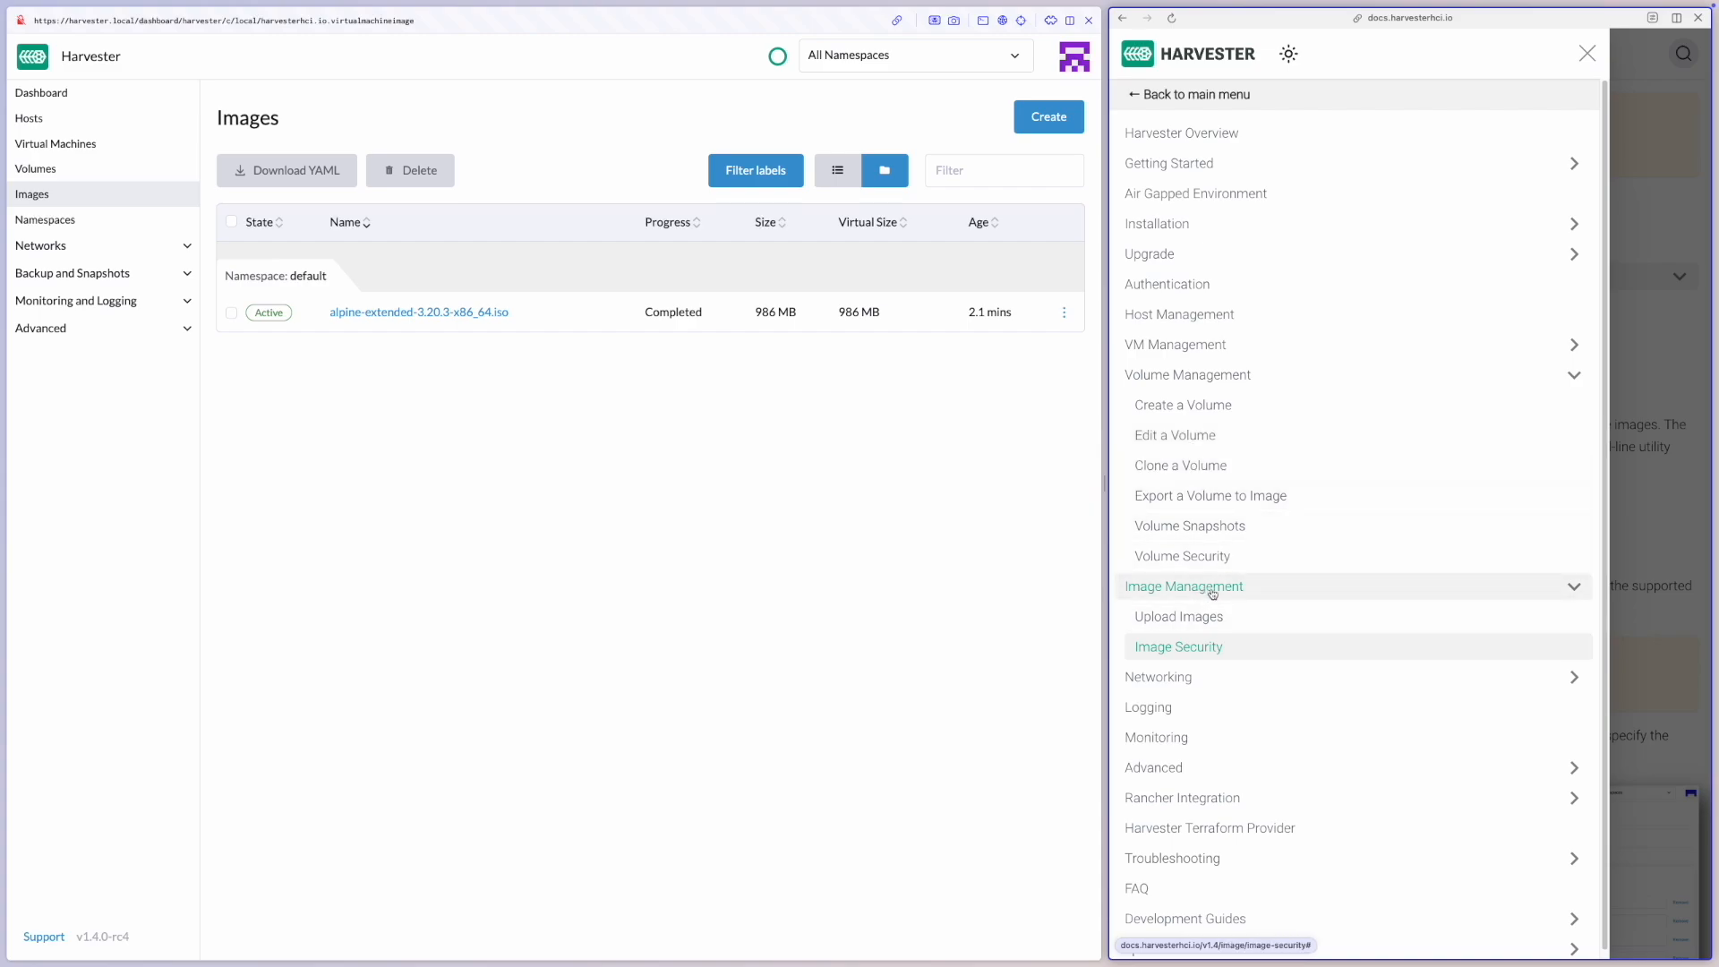
click(1245, 655)
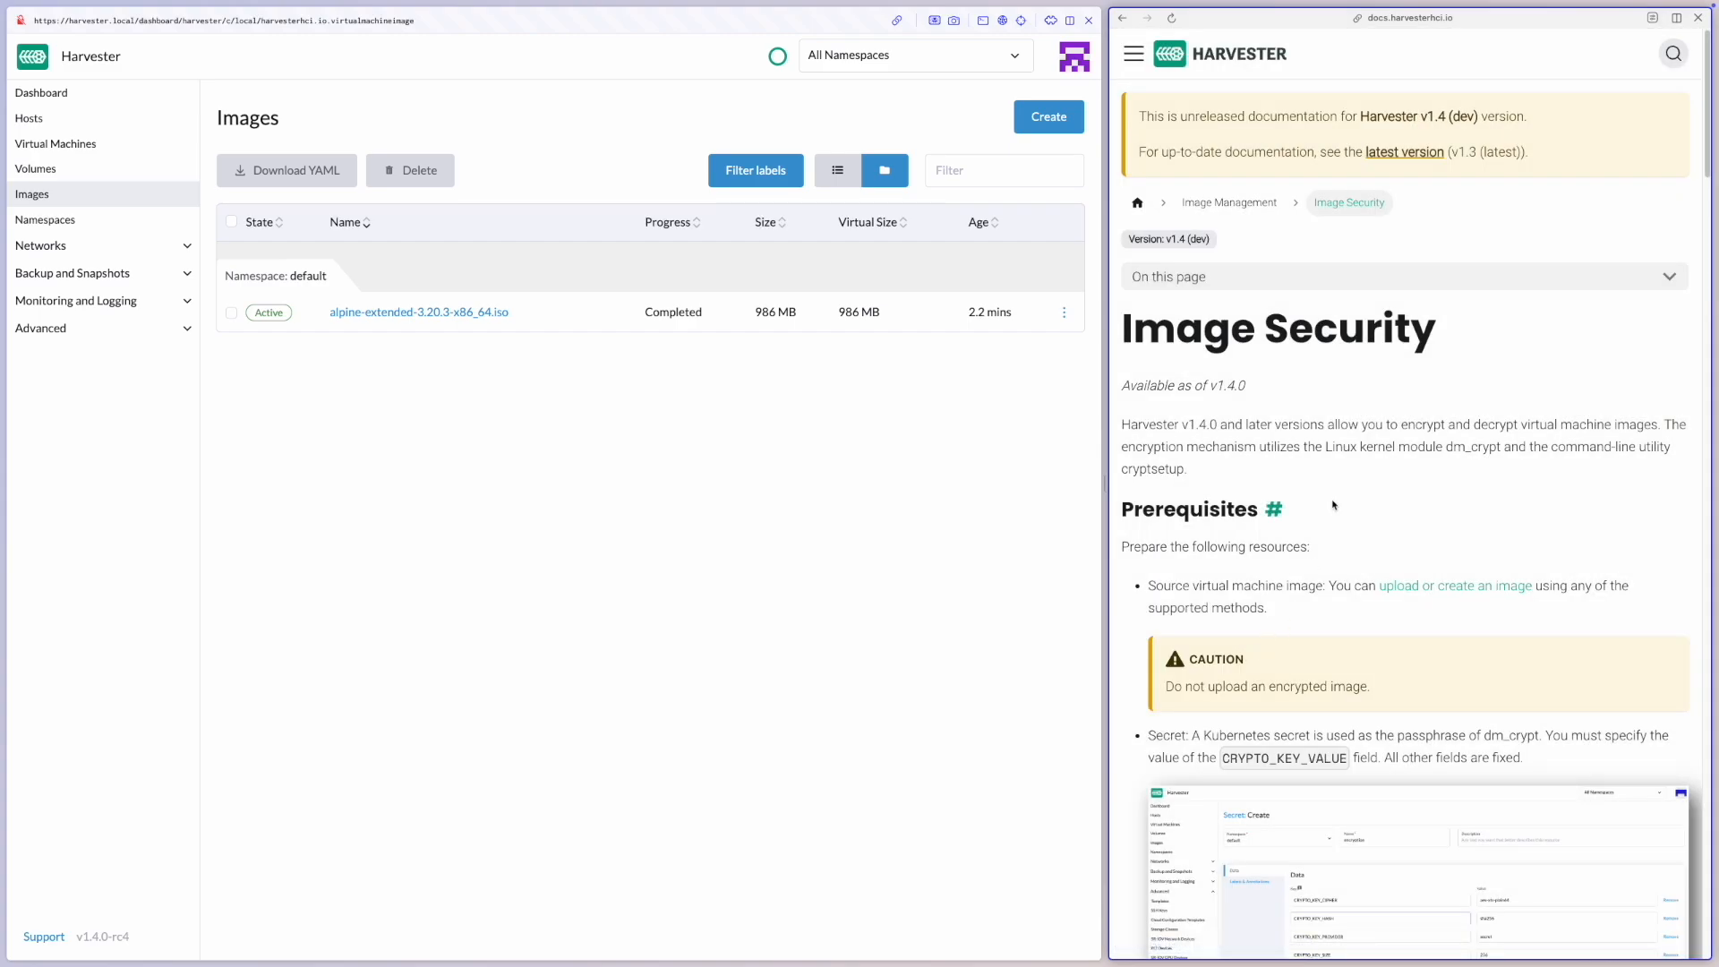
scroll(1272, 506, down, 3)
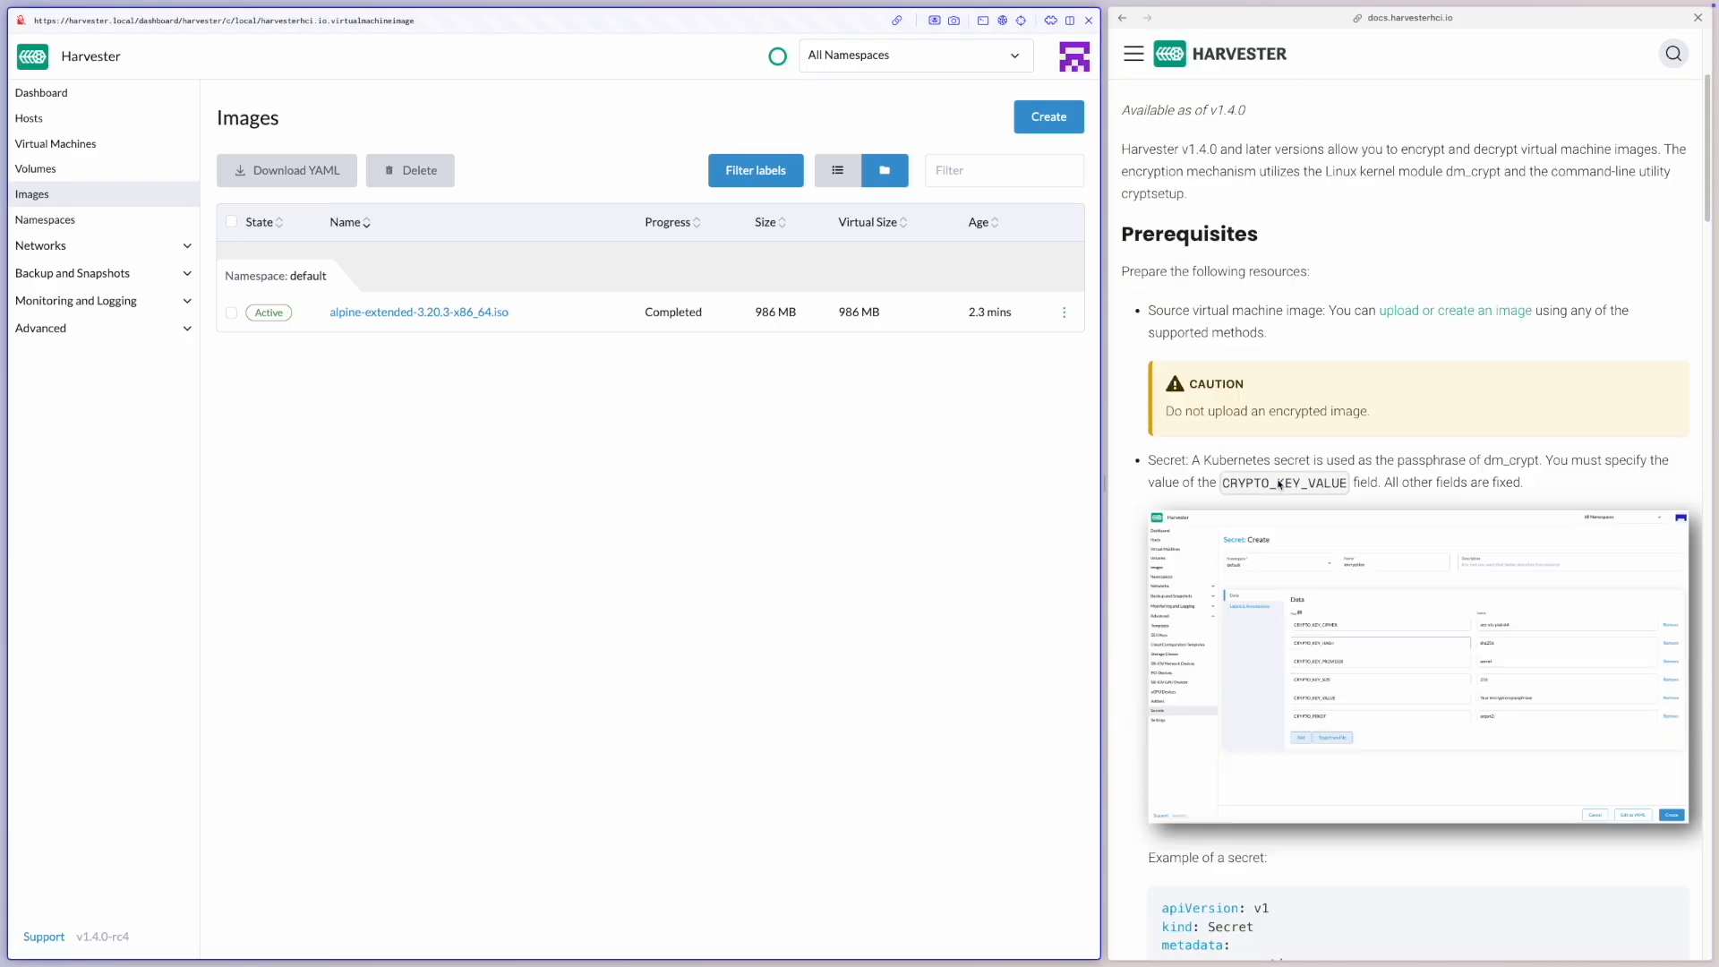
scroll(1257, 485, down, 3)
scroll(1261, 484, up, 1)
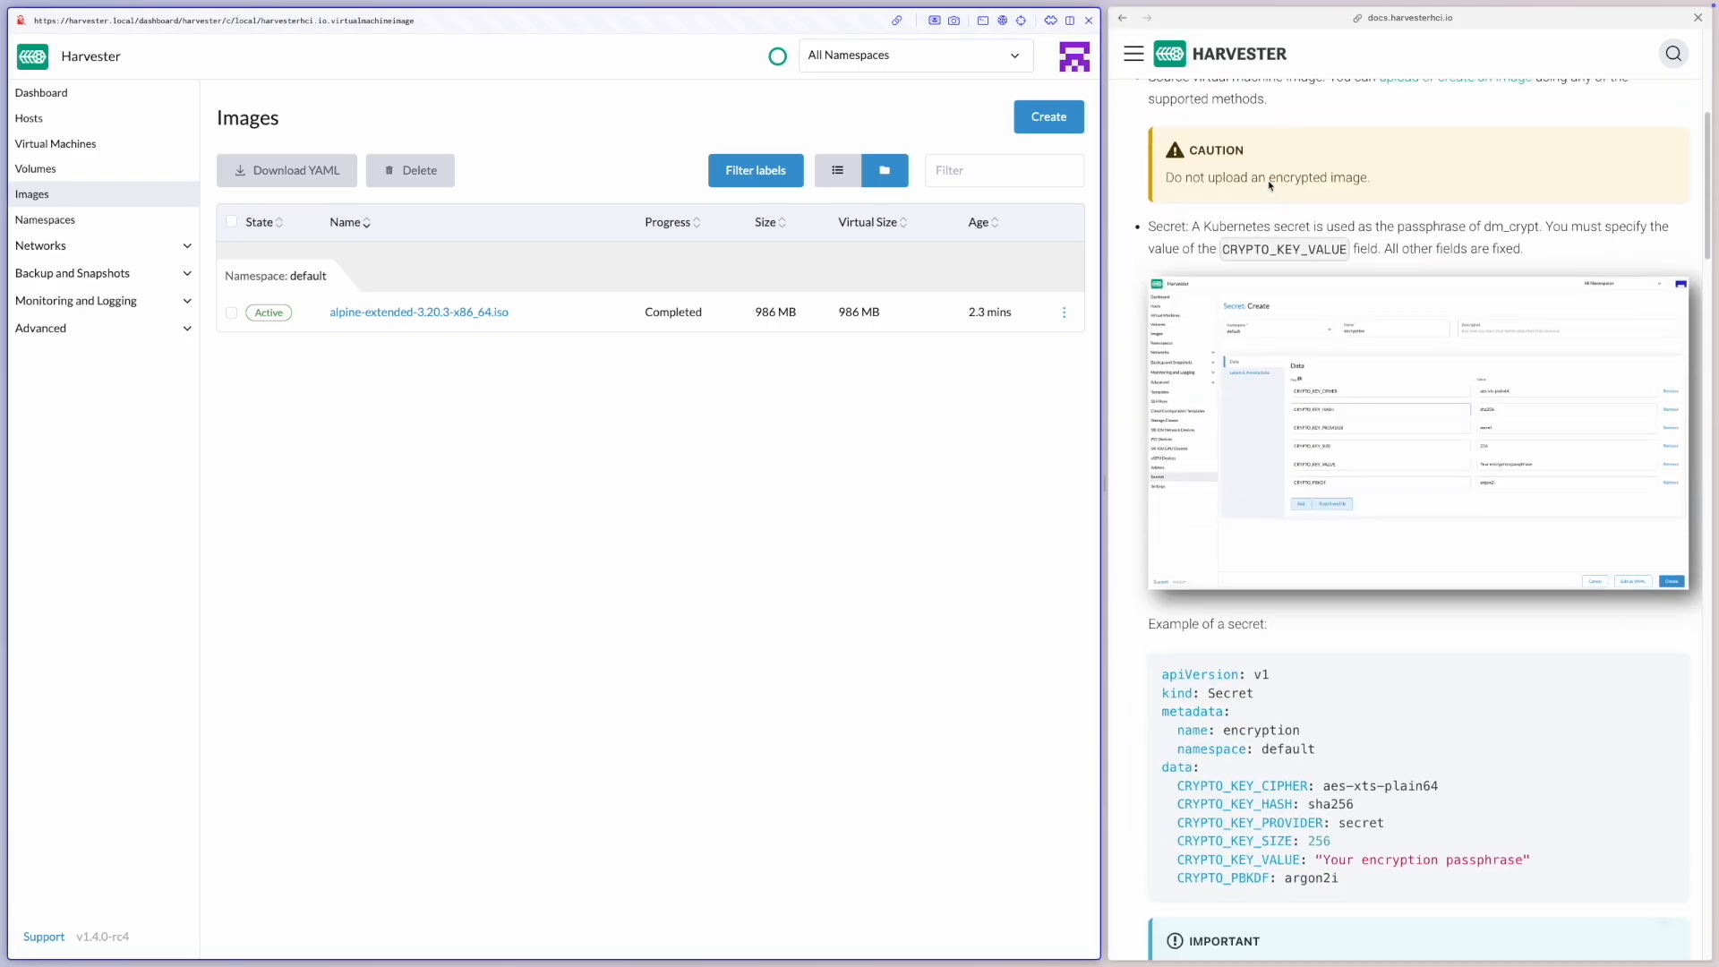
scroll(1223, 240, up, 1)
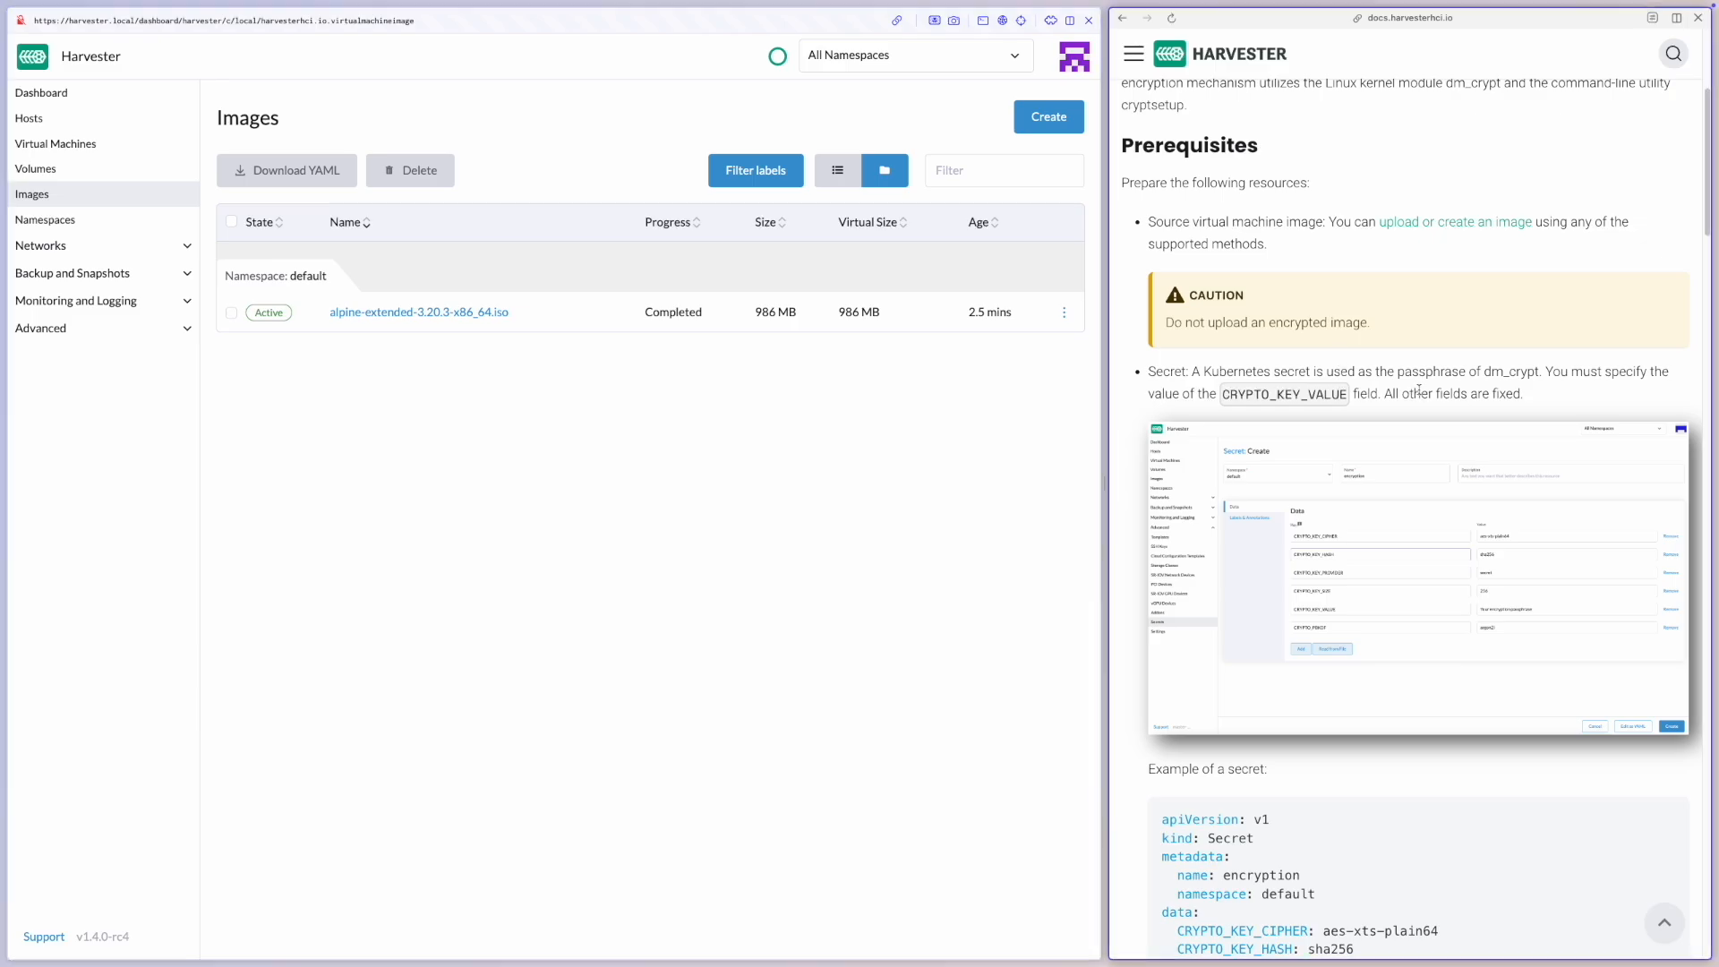
scroll(1403, 388, down, 2)
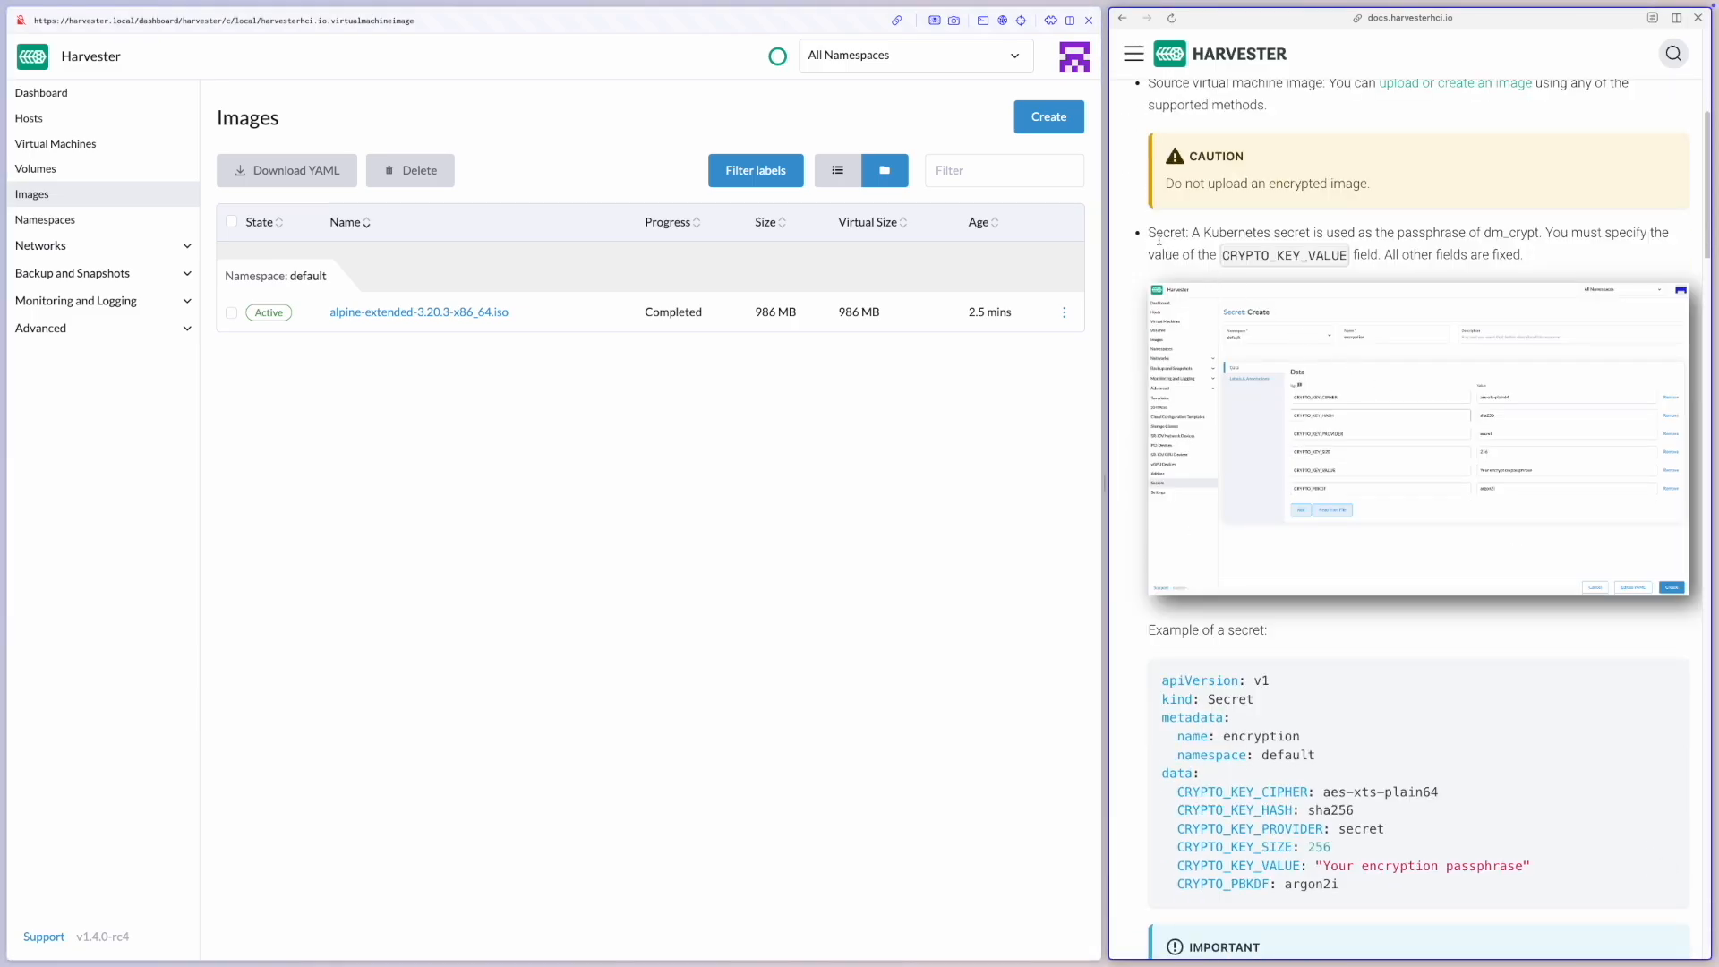
scroll(1188, 355, down, 1)
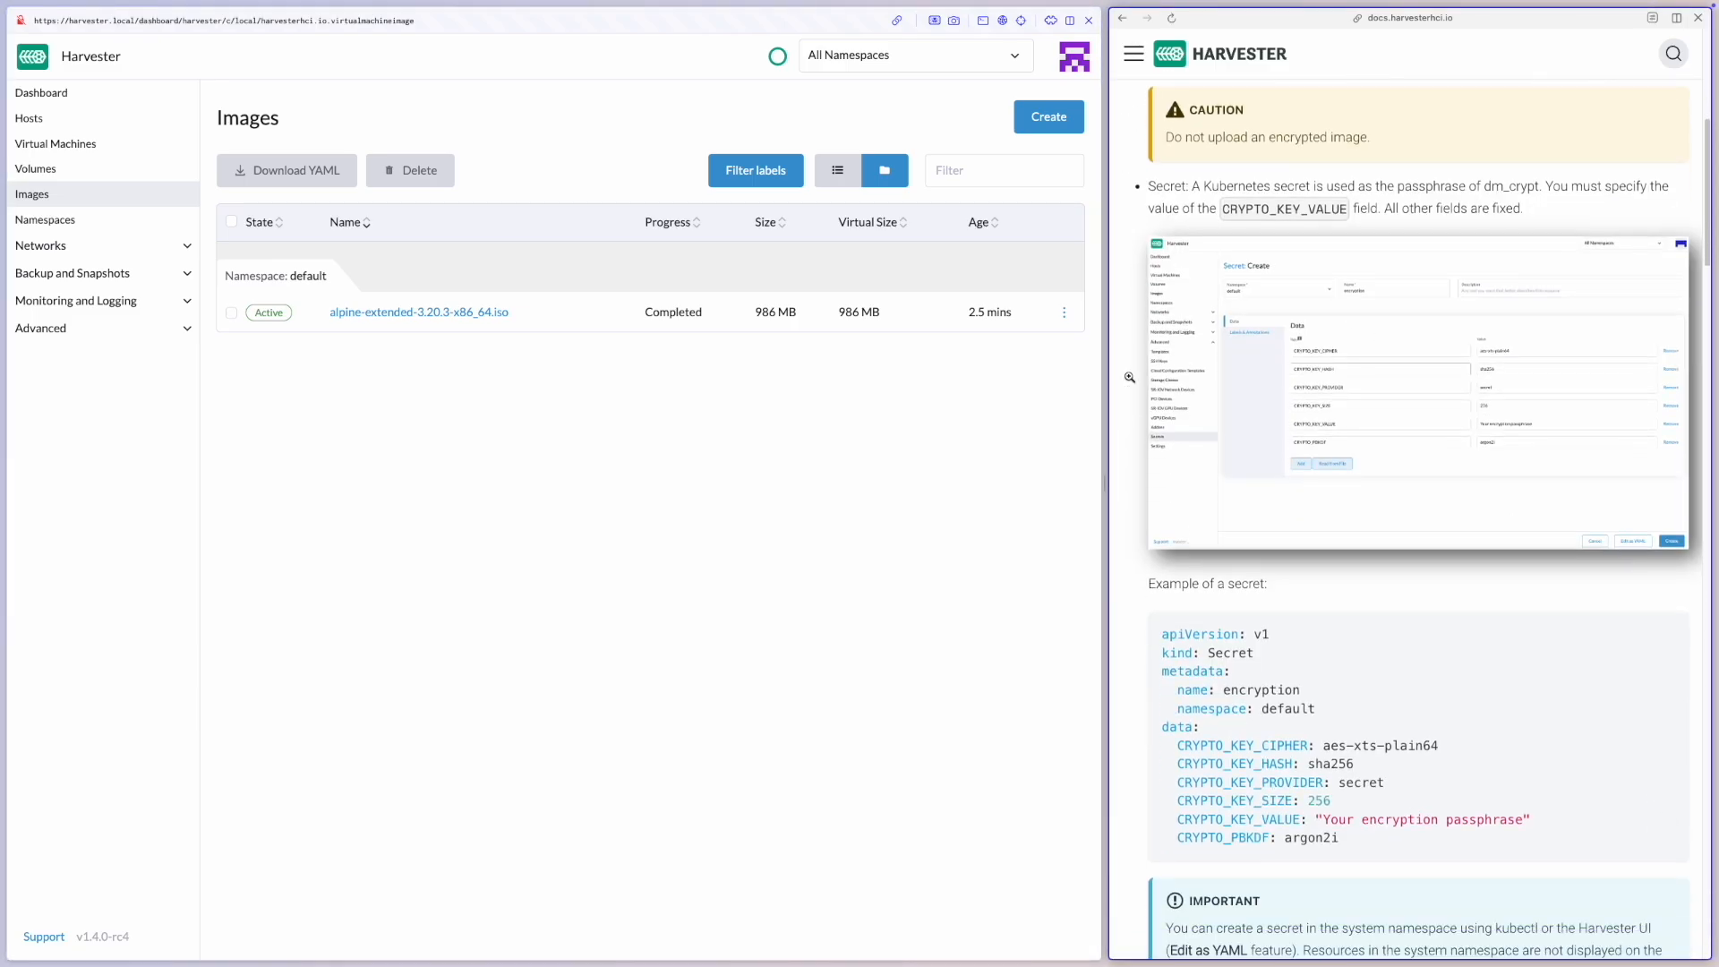
Start a new secret in the default namespace and name it encryption
click(187, 329)
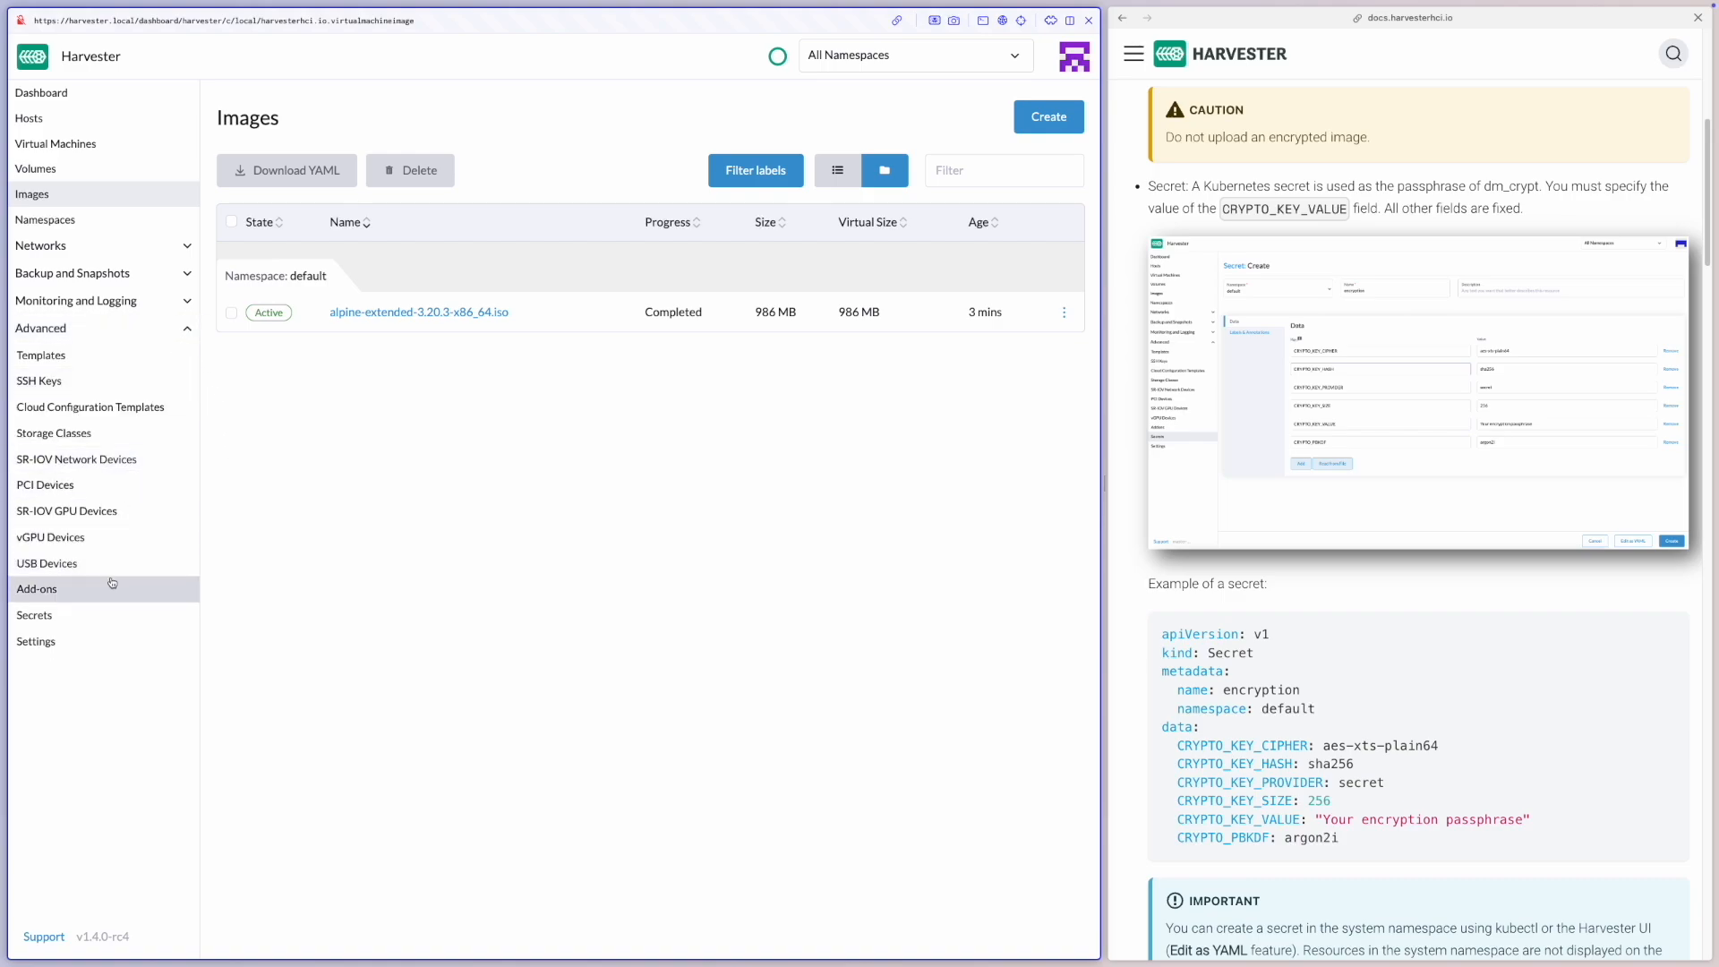
click(116, 615)
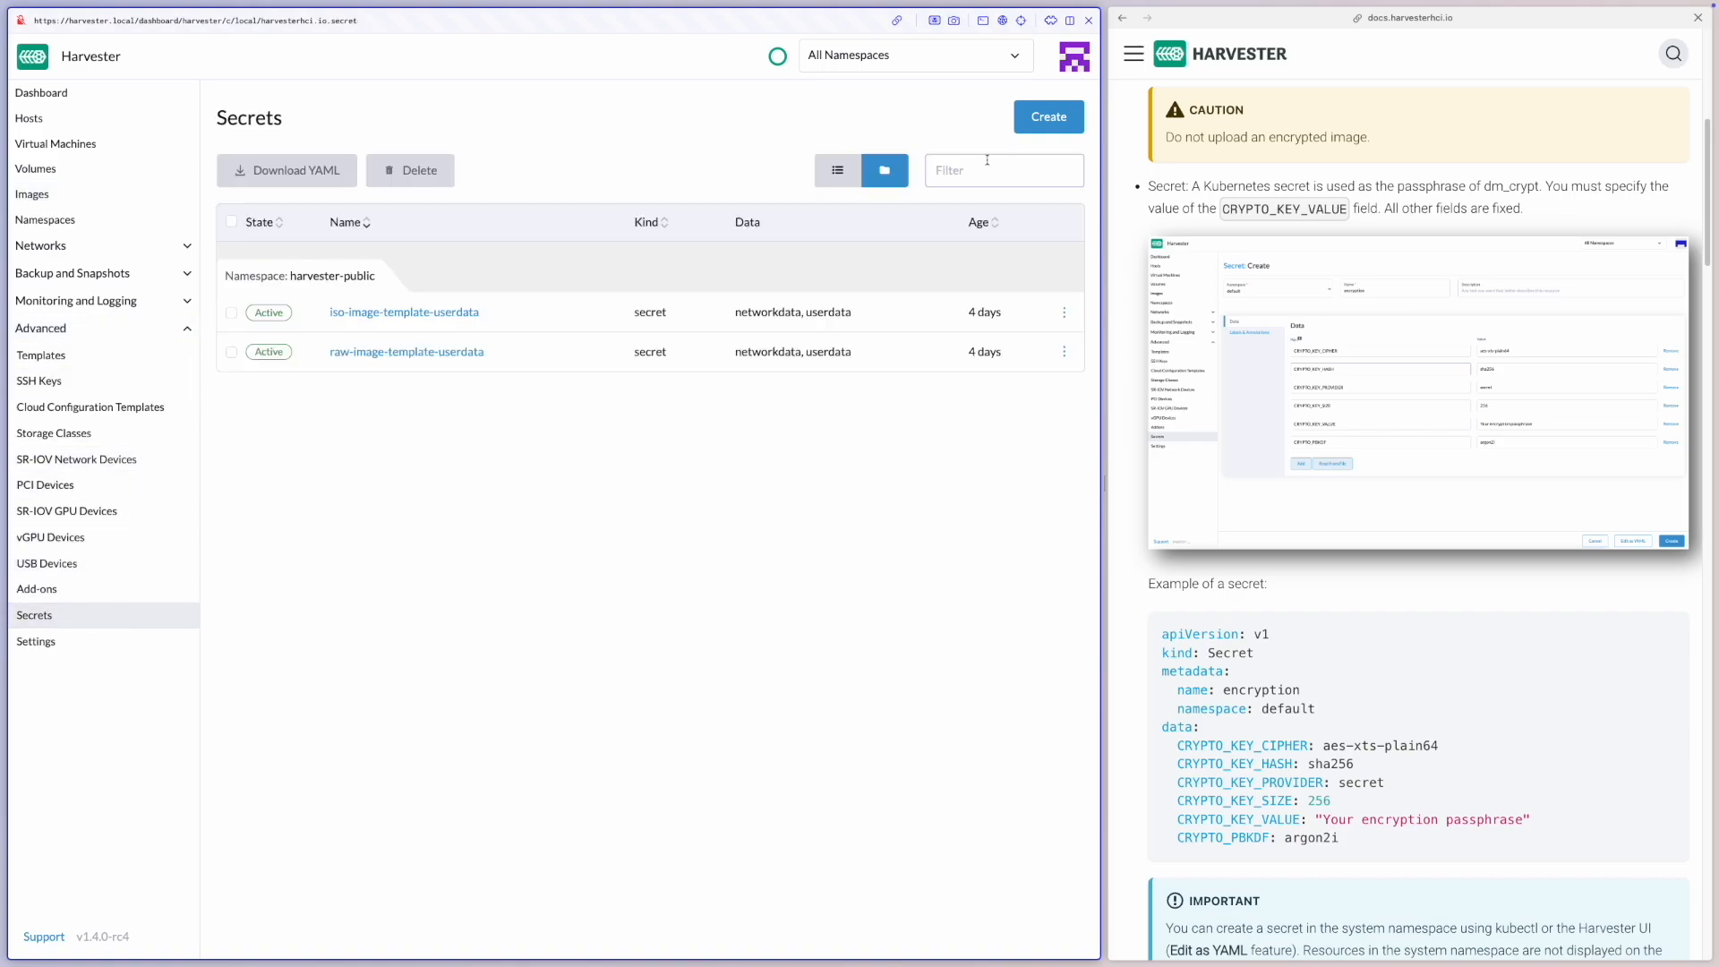
click(1051, 128)
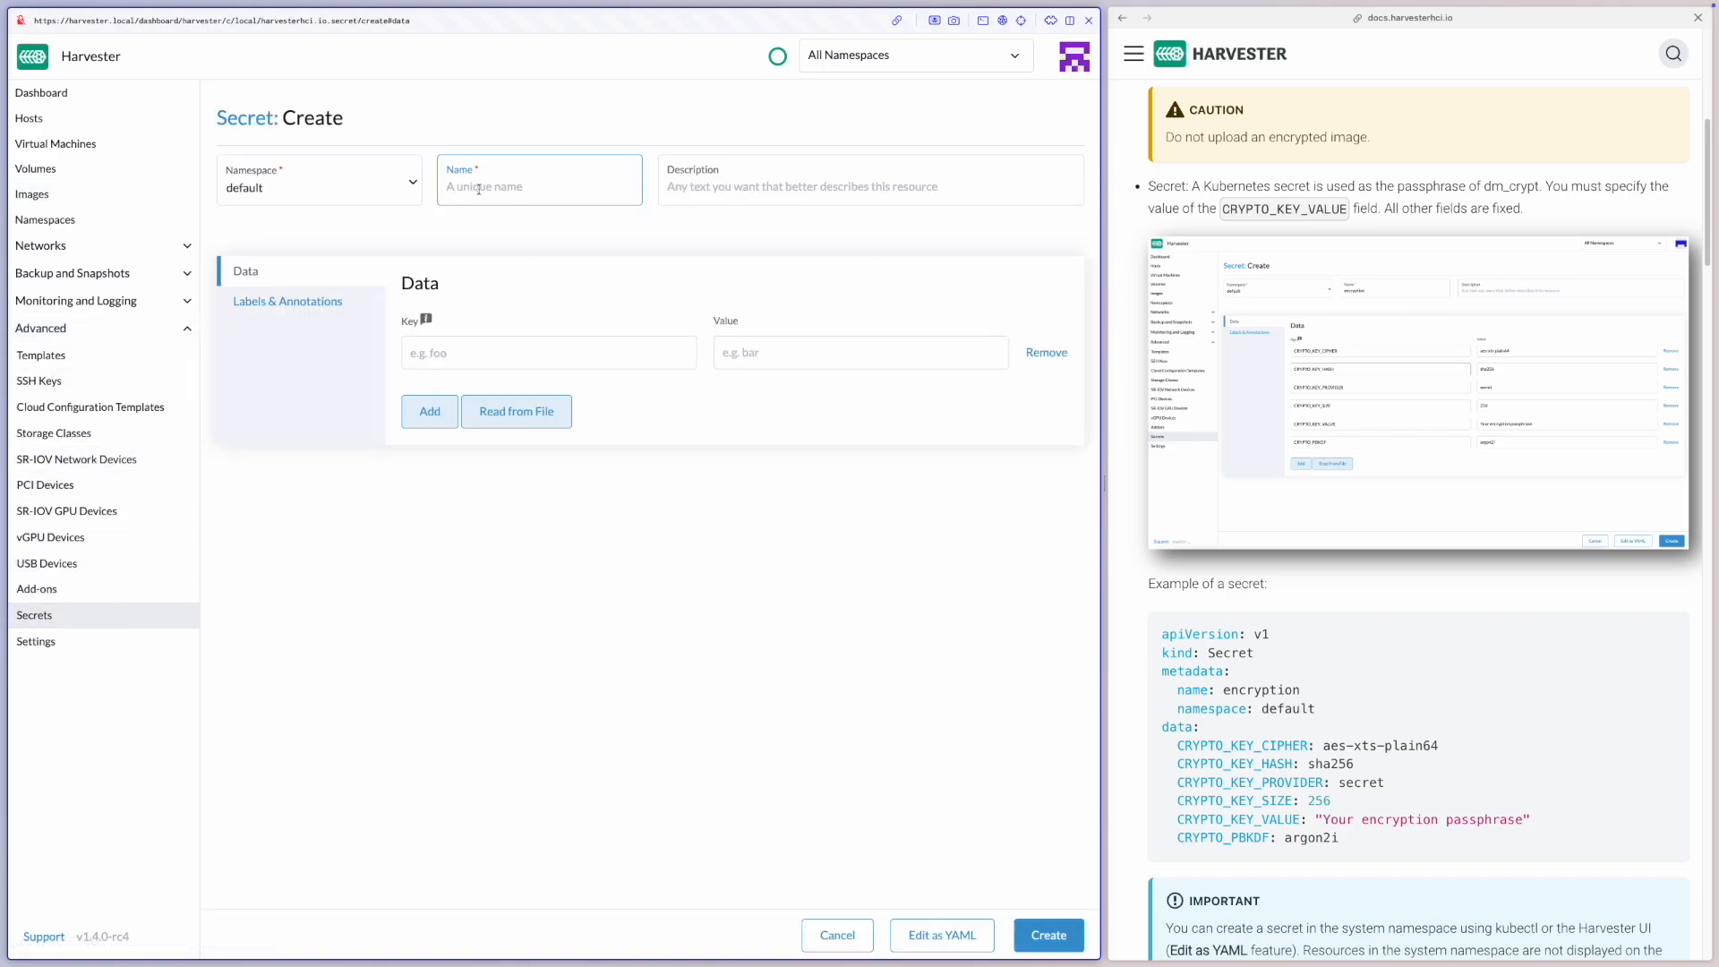
text(encryption)
Add the data keys CRYPTO_KEY_CIPHER and CRYPTO_KEY_HASH from the documentation example to the secret
scroll(1223, 559, down, 2)
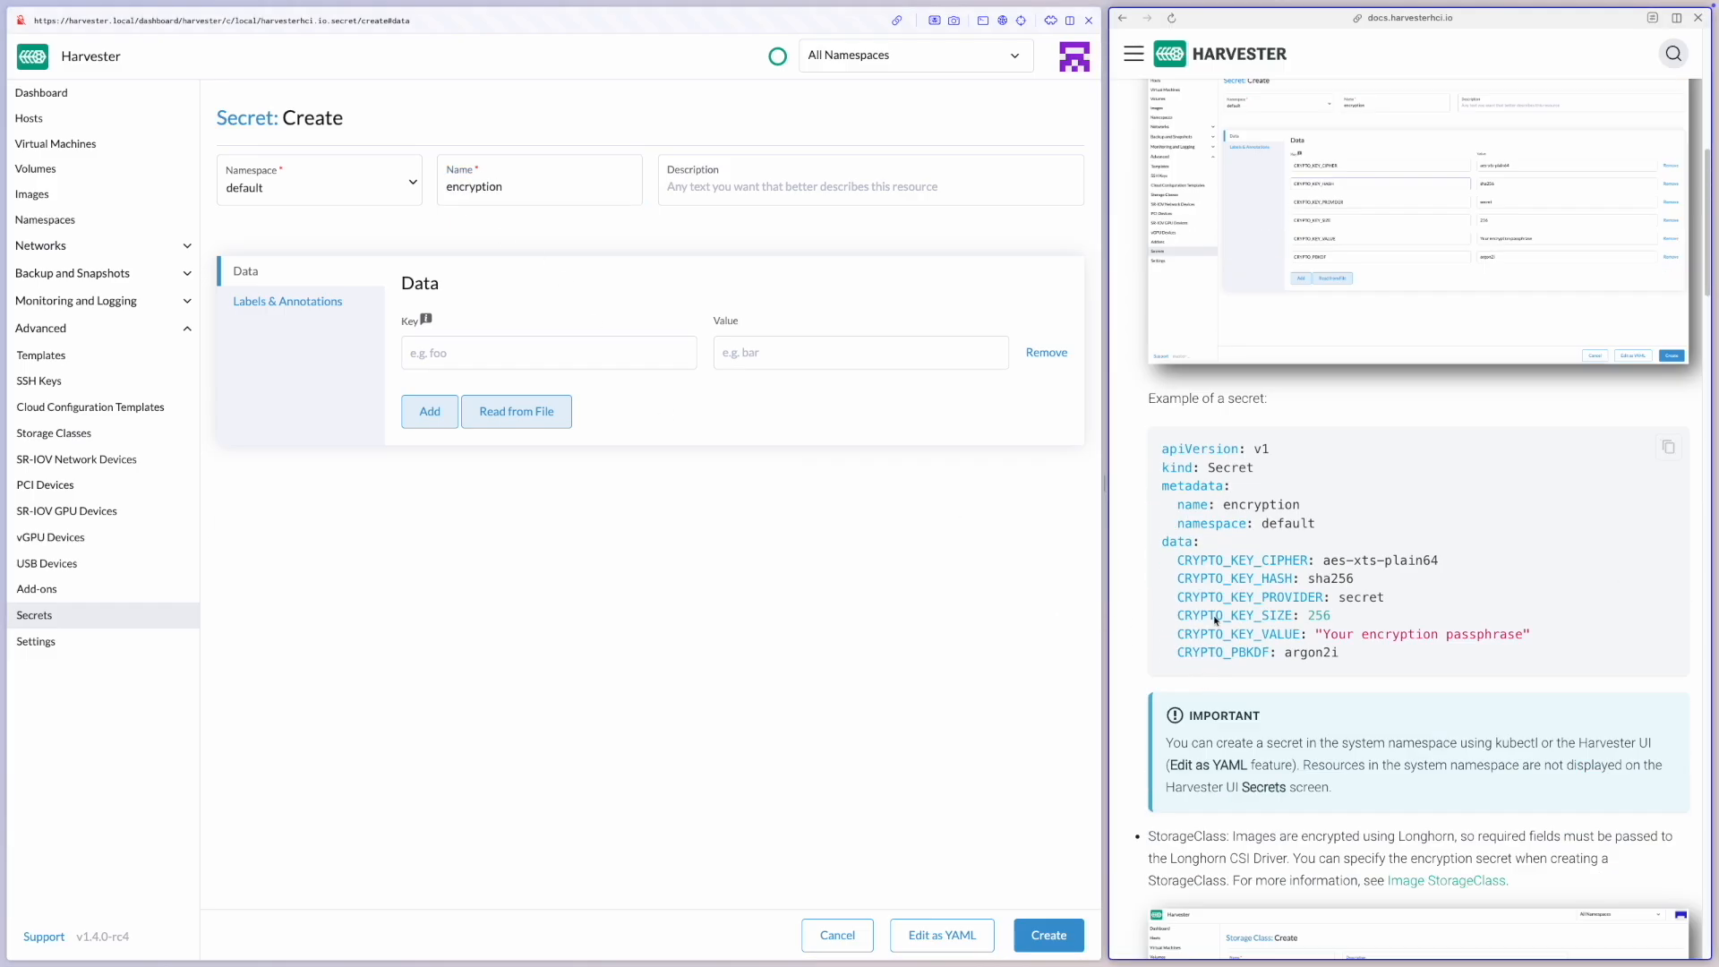
double_click(1223, 559)
key(ctrl+c)
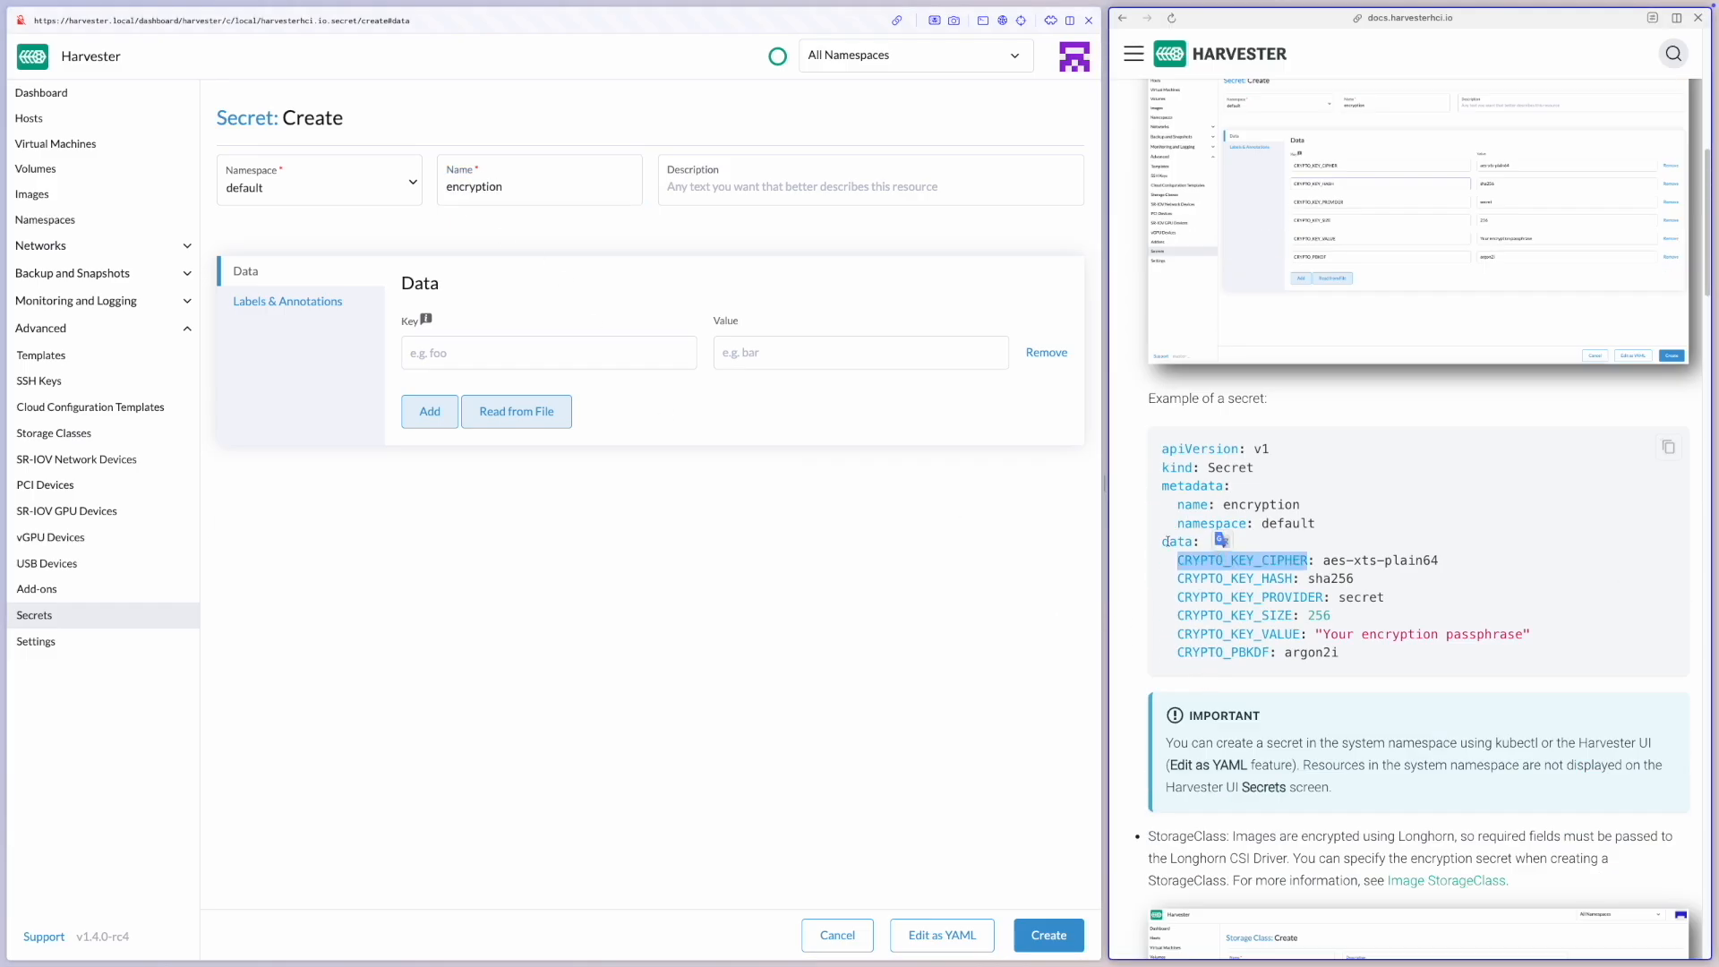
click(429, 412)
click(457, 358)
key(ctrl+v)
double_click(1229, 579)
key(ctrl+c)
click(591, 403)
key(ctrl+v)
Add four more data rows to the secret and fill in the keys CRYPTO_KEY_PROVIDER and CRYPTO_KEY_SIZE
click(429, 461)
click(436, 506)
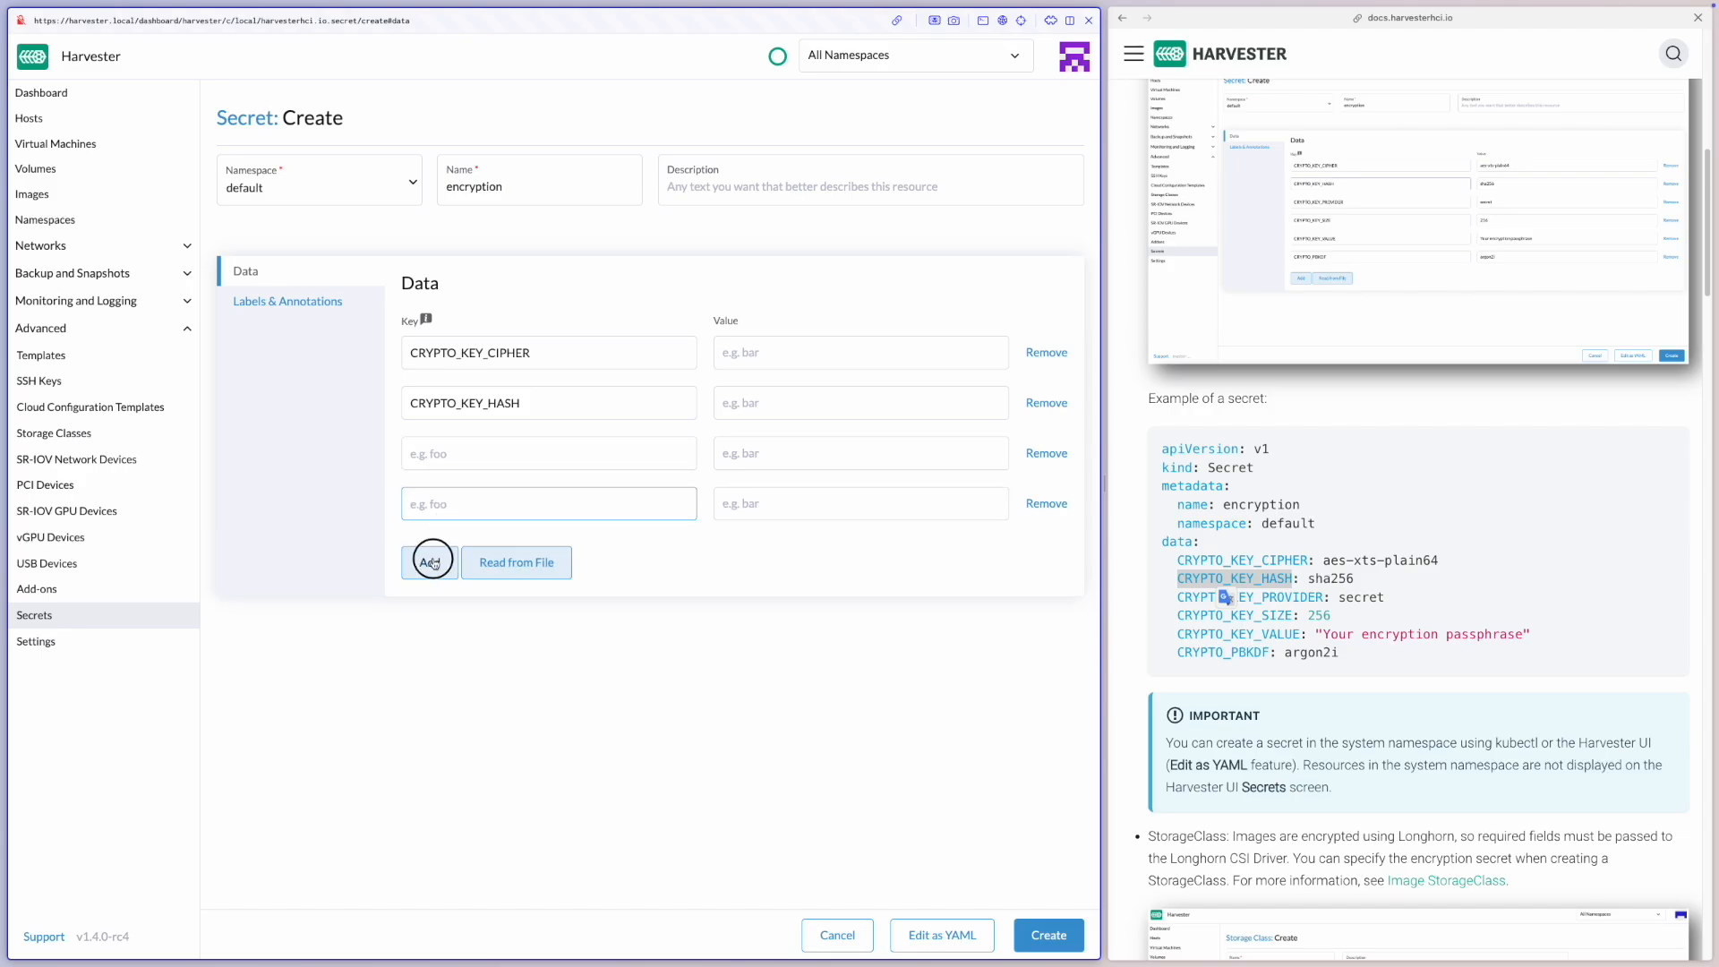
click(437, 557)
click(438, 618)
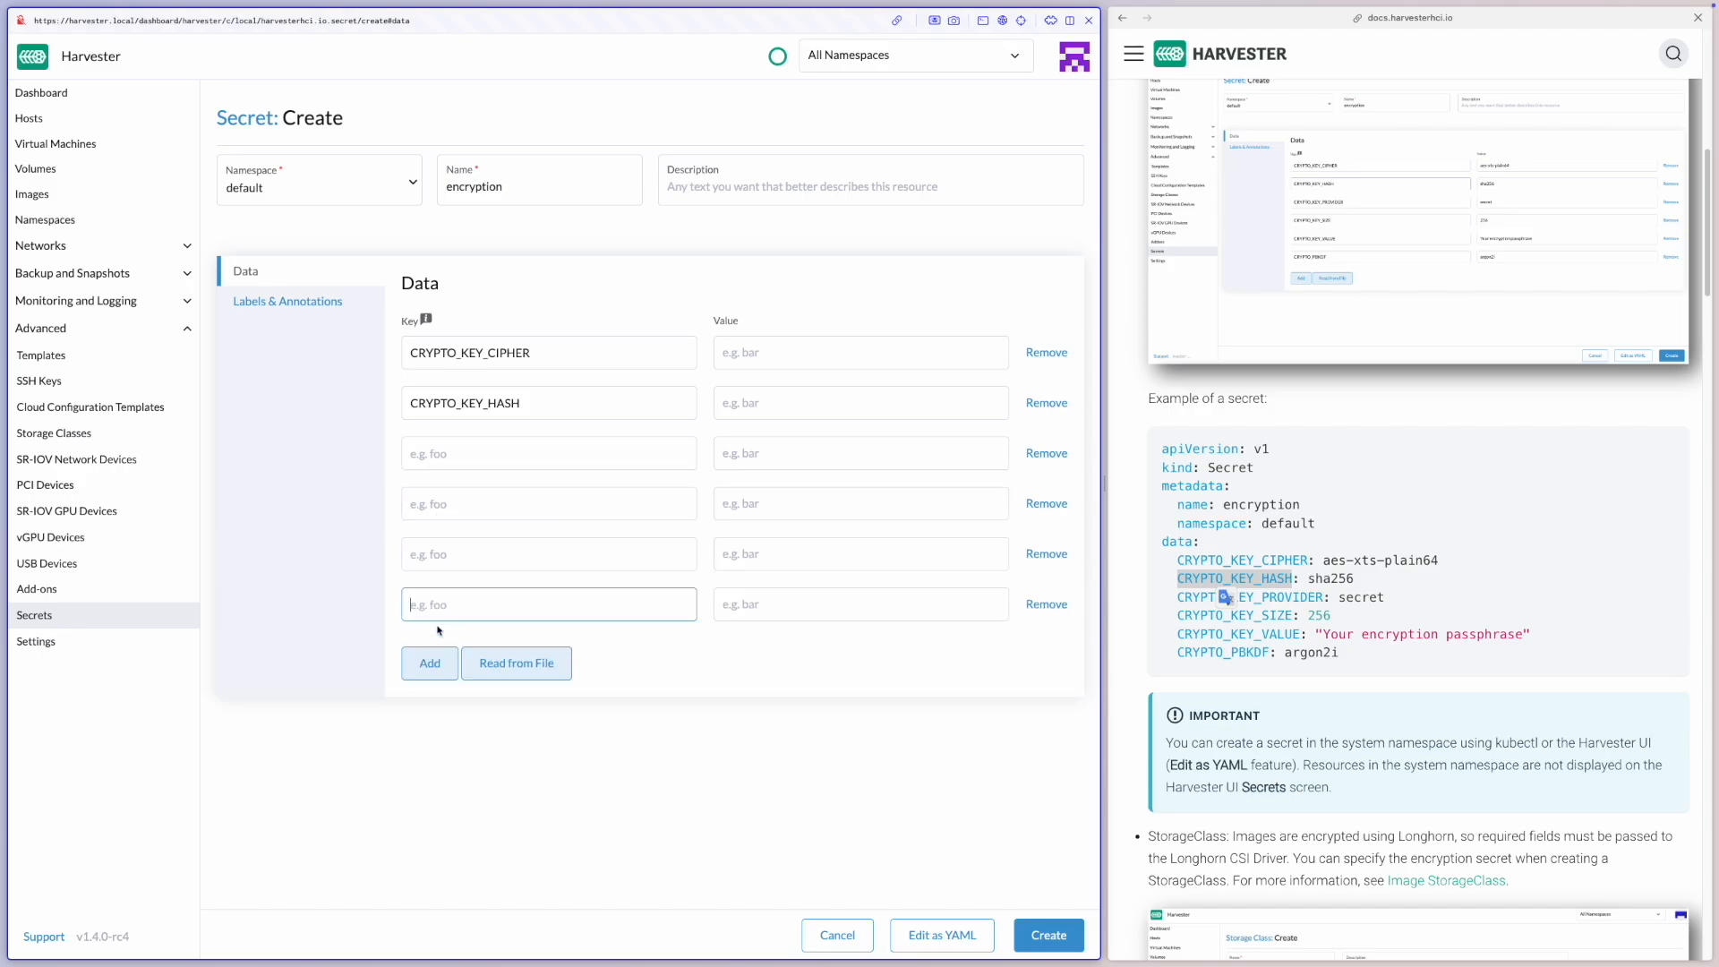
double_click(1252, 598)
key(ctrl+c)
click(603, 449)
key(ctrl+v)
double_click(1236, 615)
key(ctrl+c)
click(537, 504)
key(ctrl+v)
Fill the last two data rows with the keys CRYPTO_KEY_VALUE and CRYPTO_PBKDF from the documentation example
double_click(1238, 634)
key(ctrl+c)
click(640, 557)
key(ctrl+v)
double_click(1220, 652)
key(ctrl+c)
click(659, 604)
key(ctrl+v)
Set CRYPTO_PBKDF to argon2i and CRYPTO_KEY_SIZE to 256
double_click(1311, 652)
key(ctrl+c)
click(817, 606)
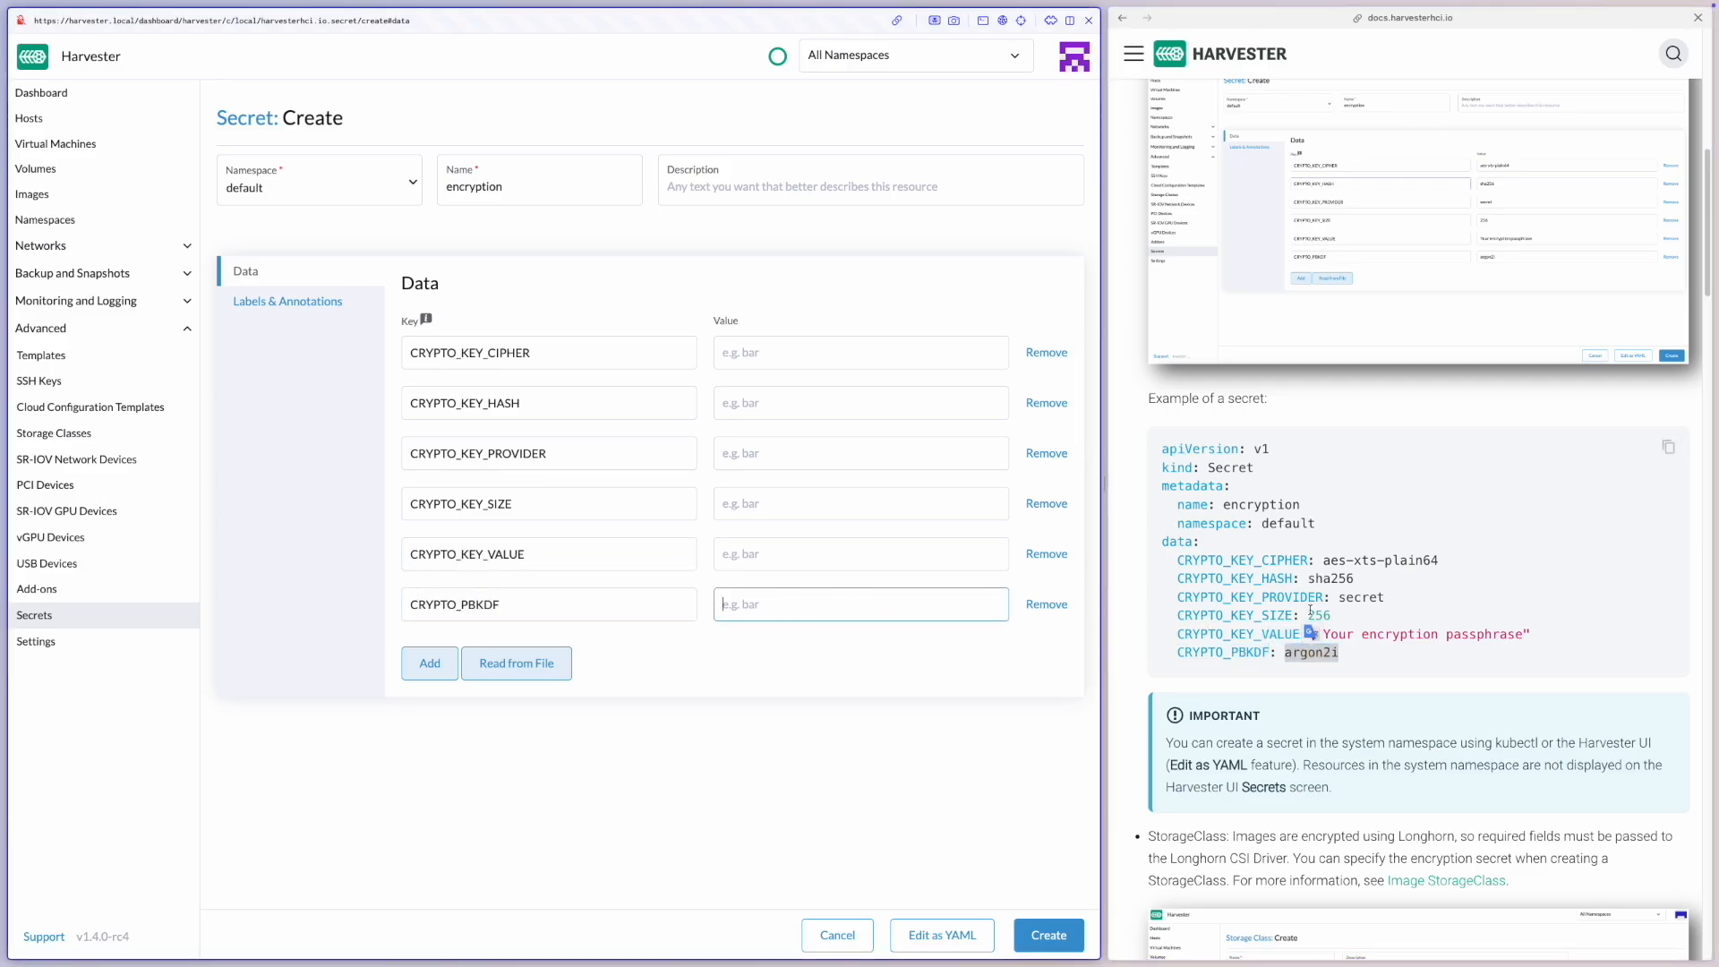
key(ctrl+v)
double_click(1319, 615)
key(ctrl+c)
click(994, 506)
key(ctrl+v)
Set CRYPTO_KEY_HASH to sha256, CRYPTO_KEY_PROVIDER to secret and CRYPTO_KEY_CIPHER to aes-xts-plain64
double_click(1330, 579)
key(ctrl+c)
click(898, 403)
key(ctrl+v)
double_click(1374, 598)
key(ctrl+c)
click(936, 455)
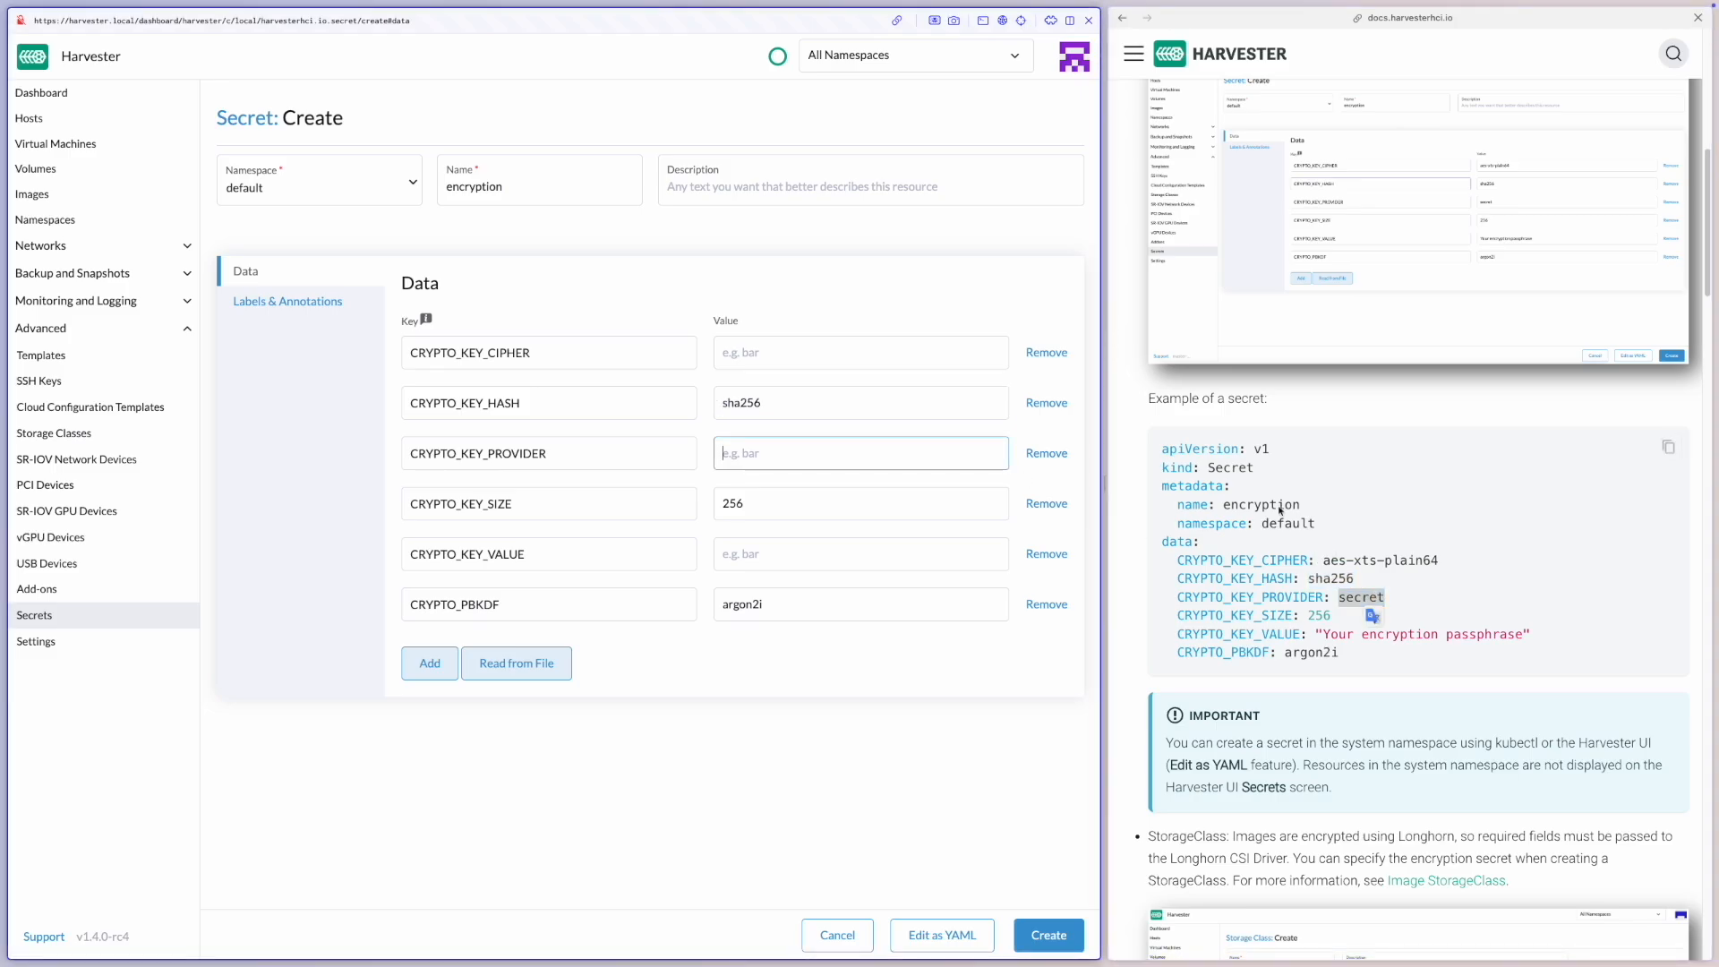
key(ctrl+v)
double_click(1388, 561)
key(ctrl+c)
click(852, 352)
key(ctrl+v)
Enter the encryption passphrase as the value of CRYPTO_KEY_VALUE and create the secret
click(811, 555)
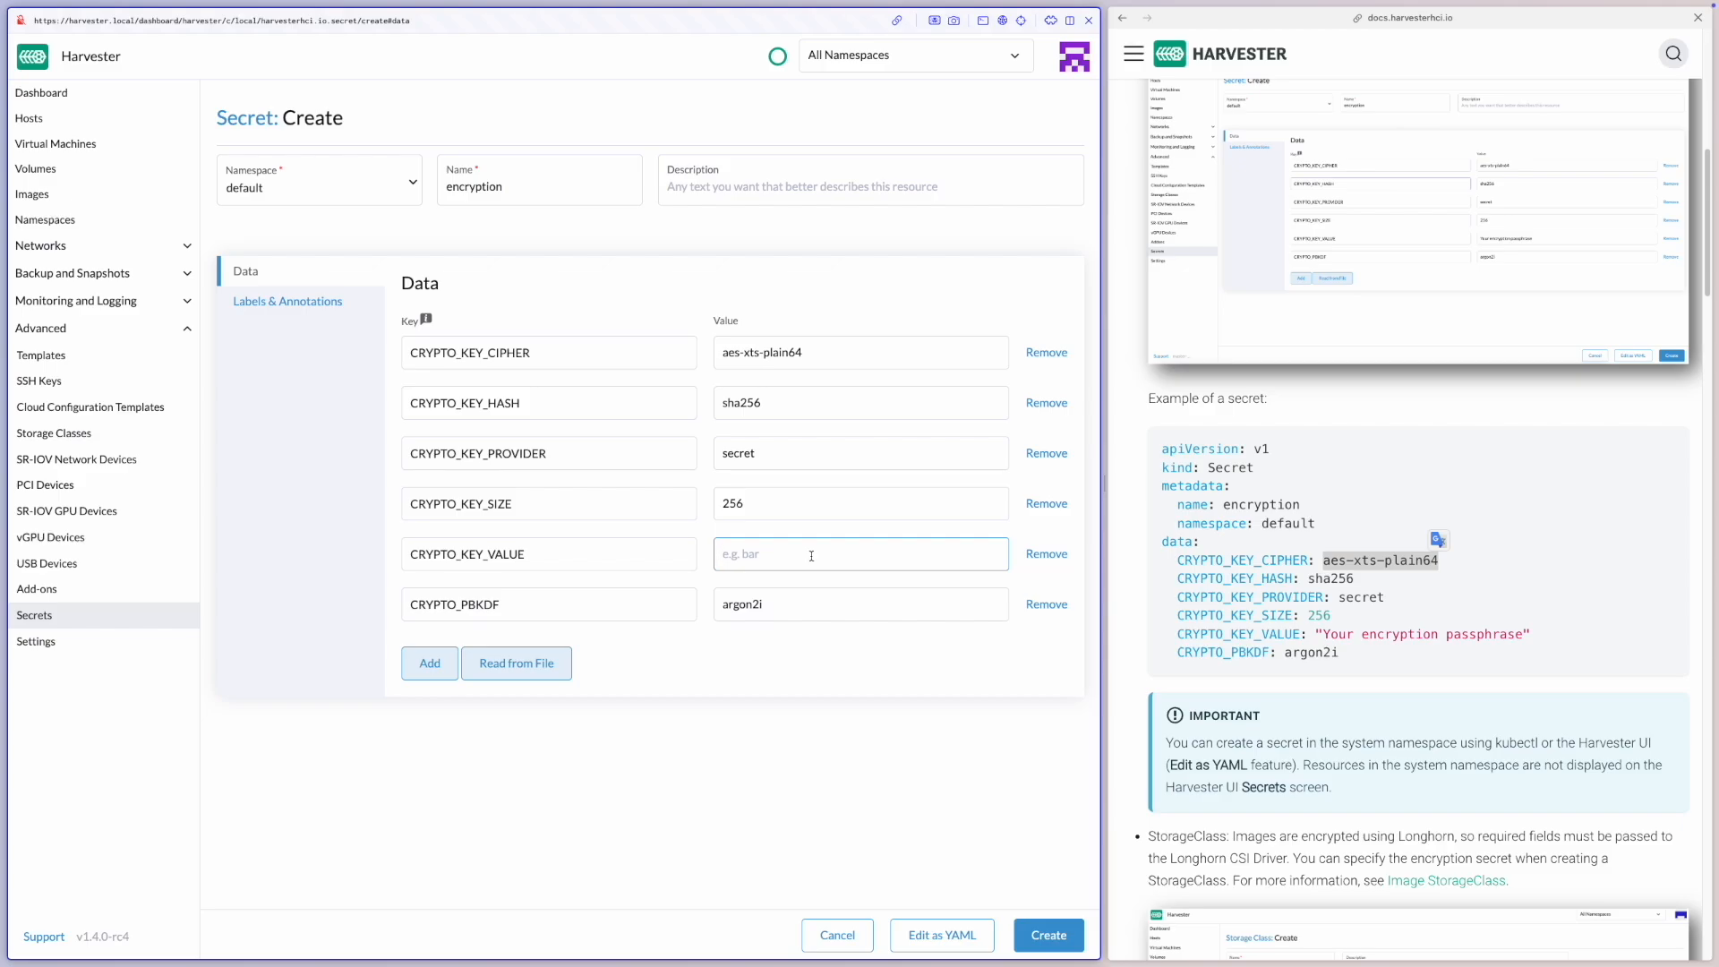
text(PassW0rd)
click(761, 751)
click(1044, 931)
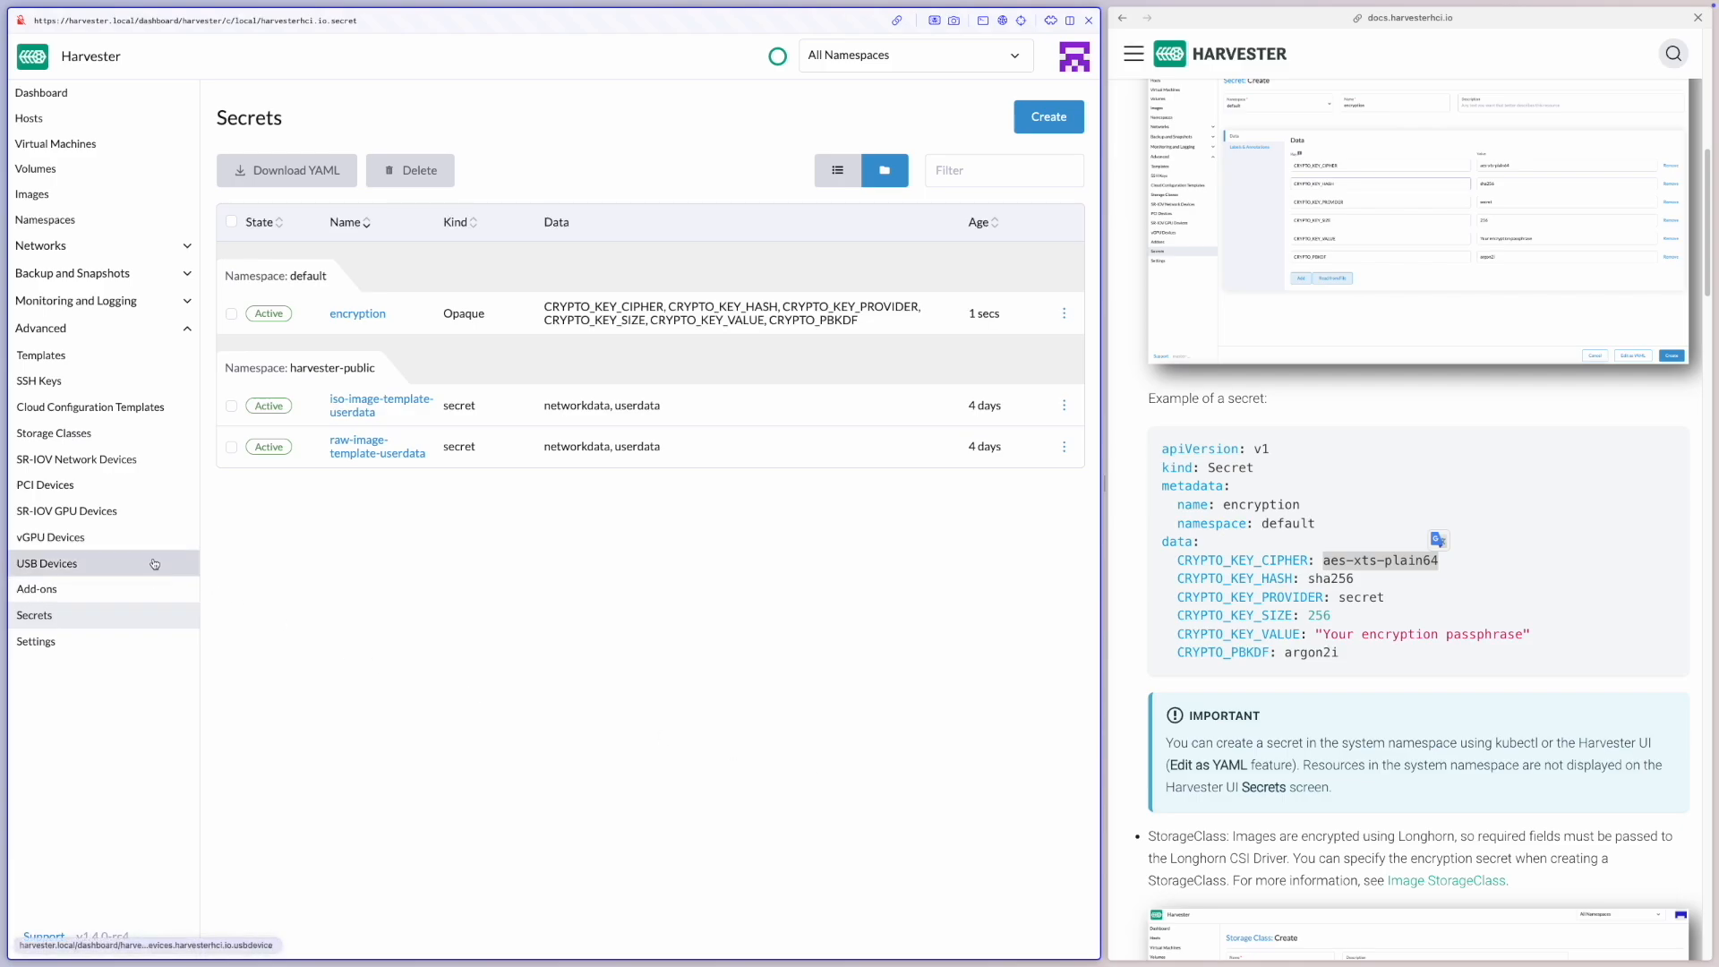
Start a new storage class and name it encryption
click(152, 433)
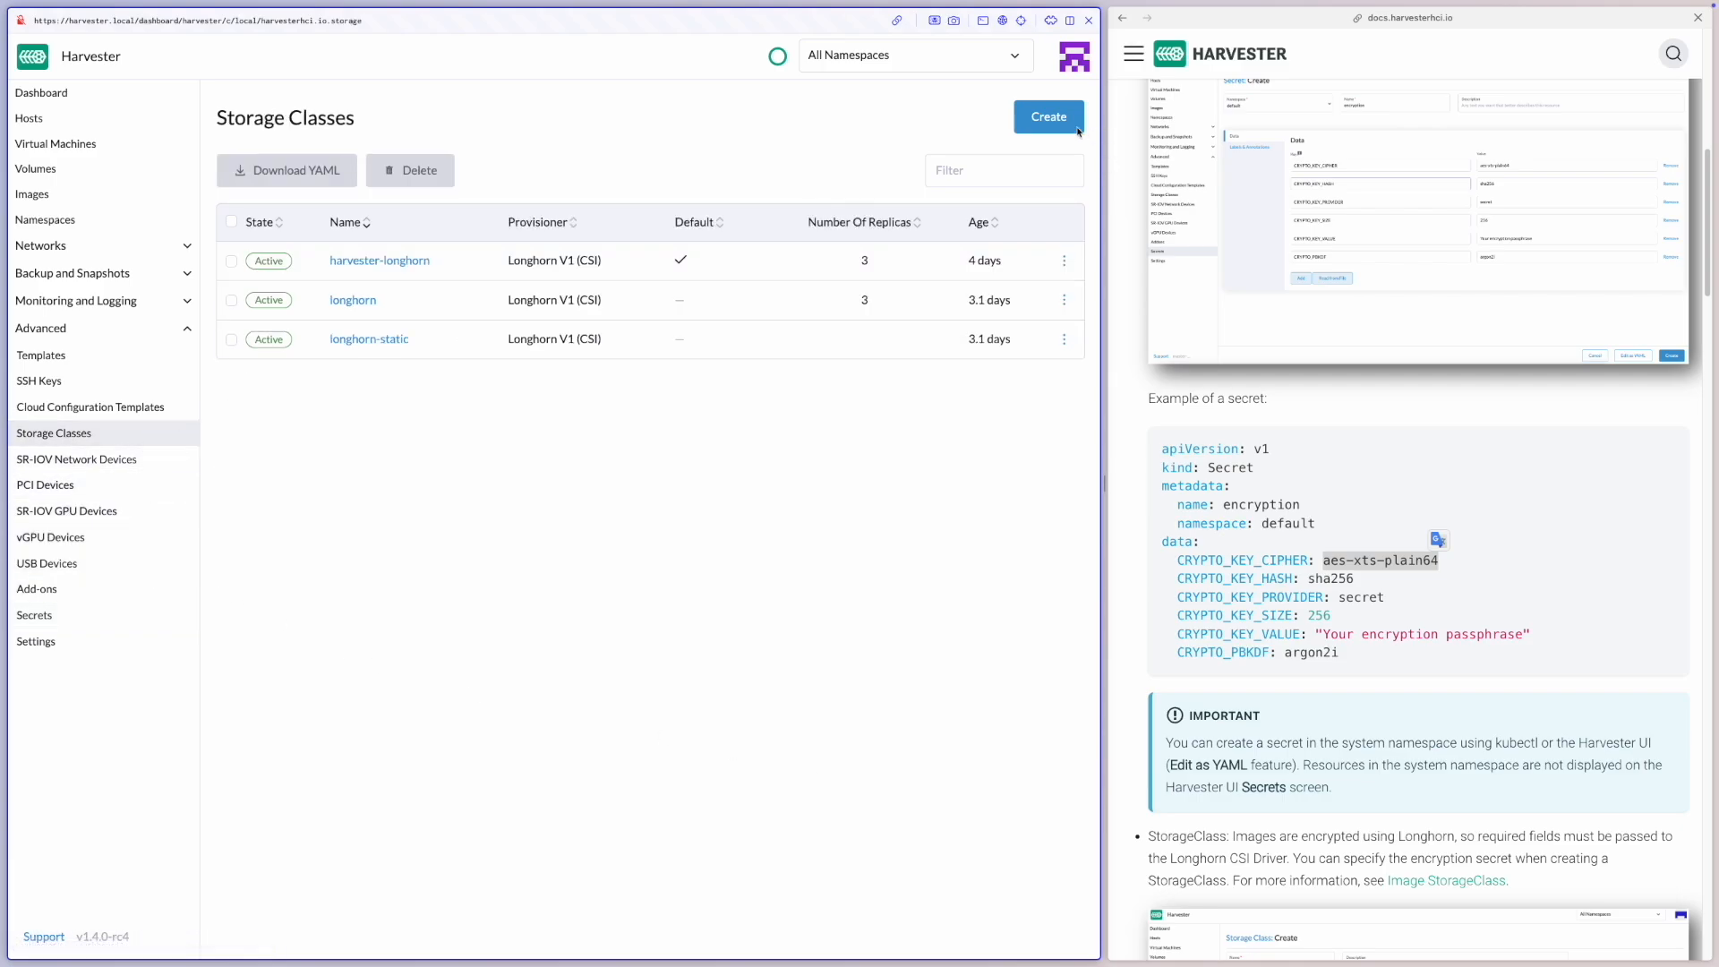
click(1049, 116)
click(353, 190)
text(encryption)
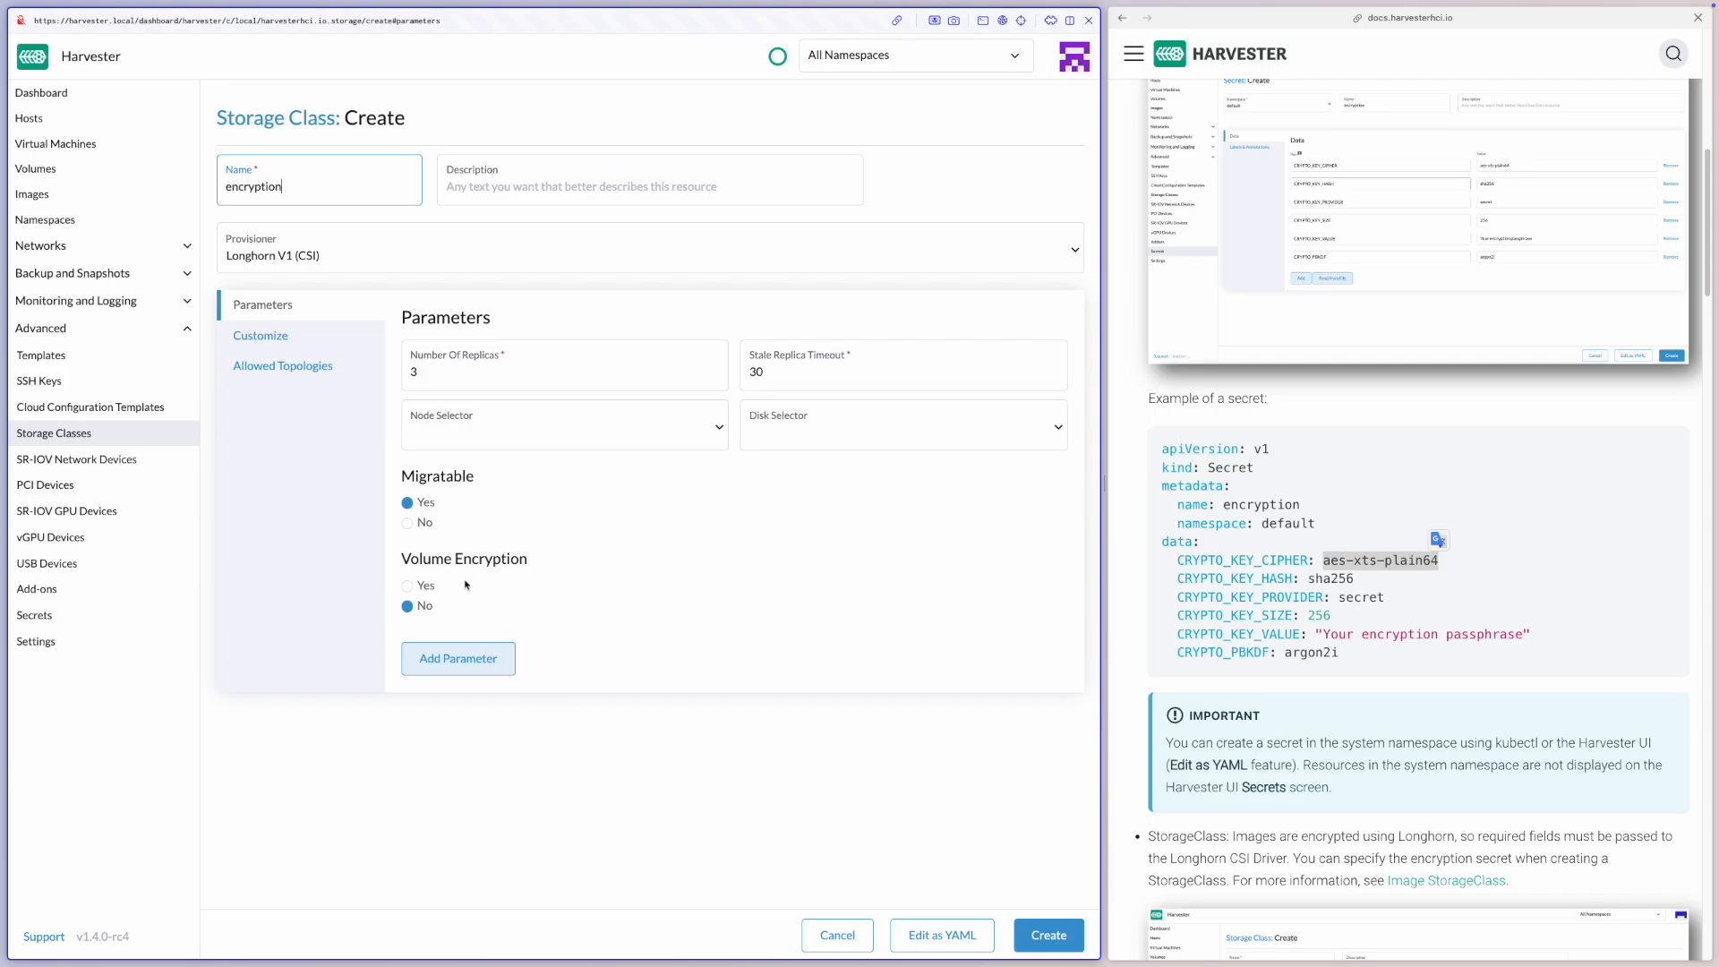
Enable volume encryption with the secret default/encryption and create the storage class
drag(399, 562, 537, 565)
click(534, 567)
click(425, 587)
click(530, 675)
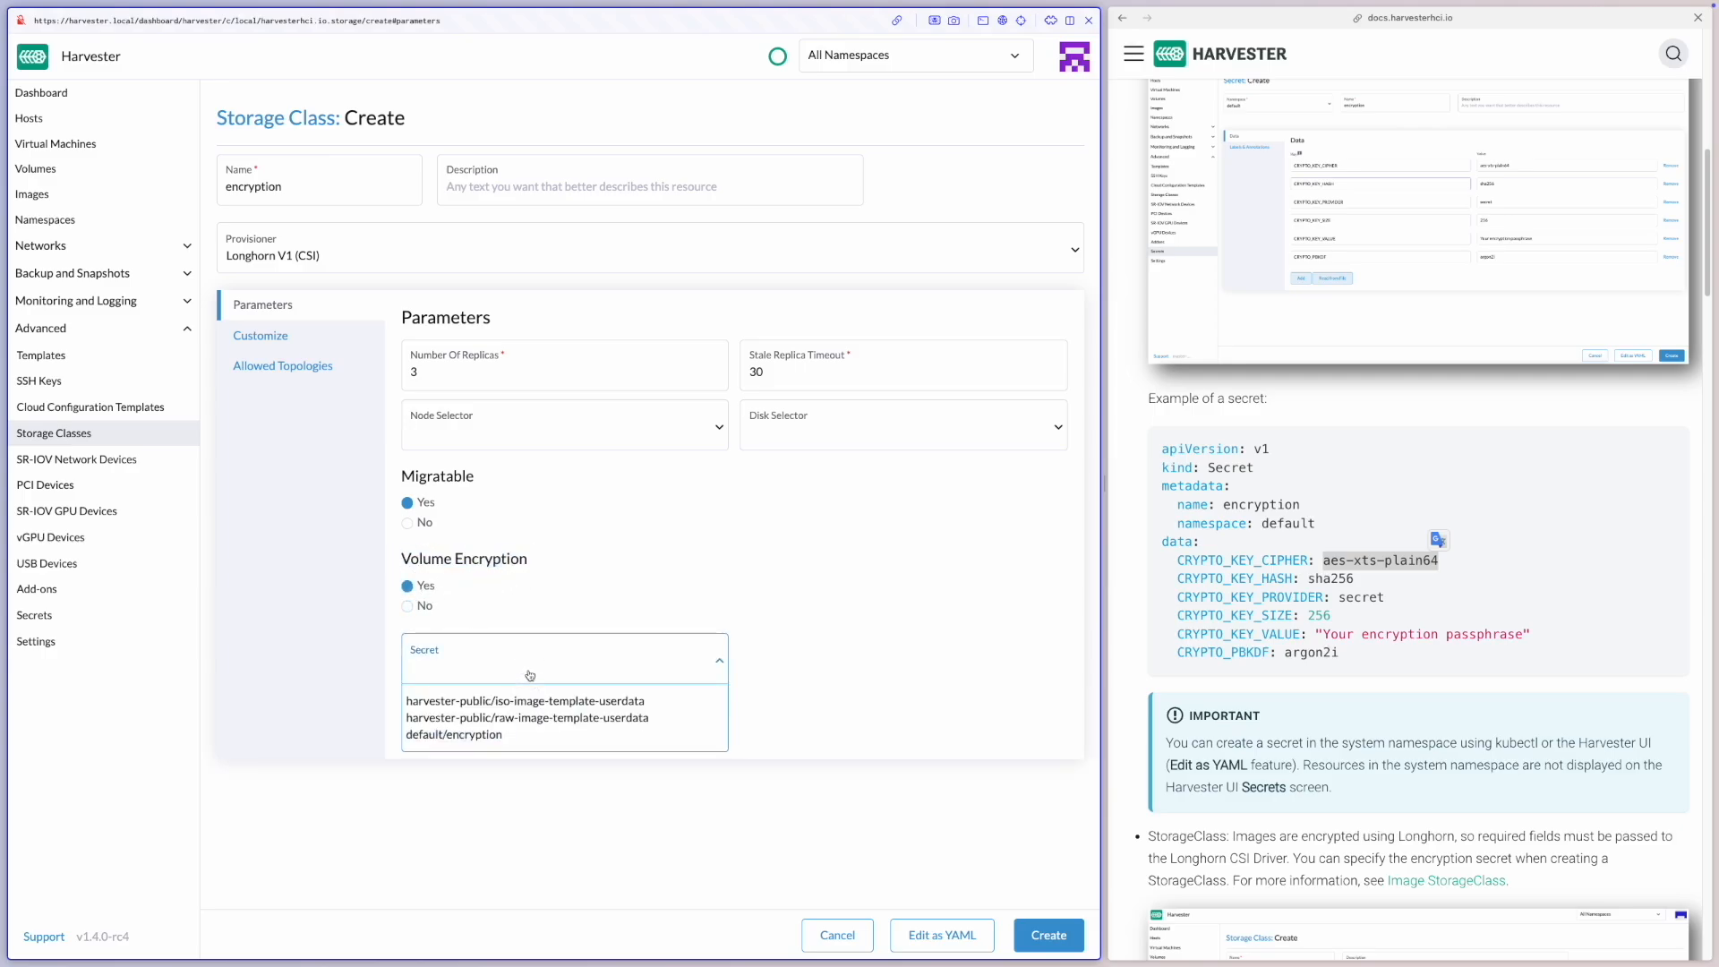
click(517, 736)
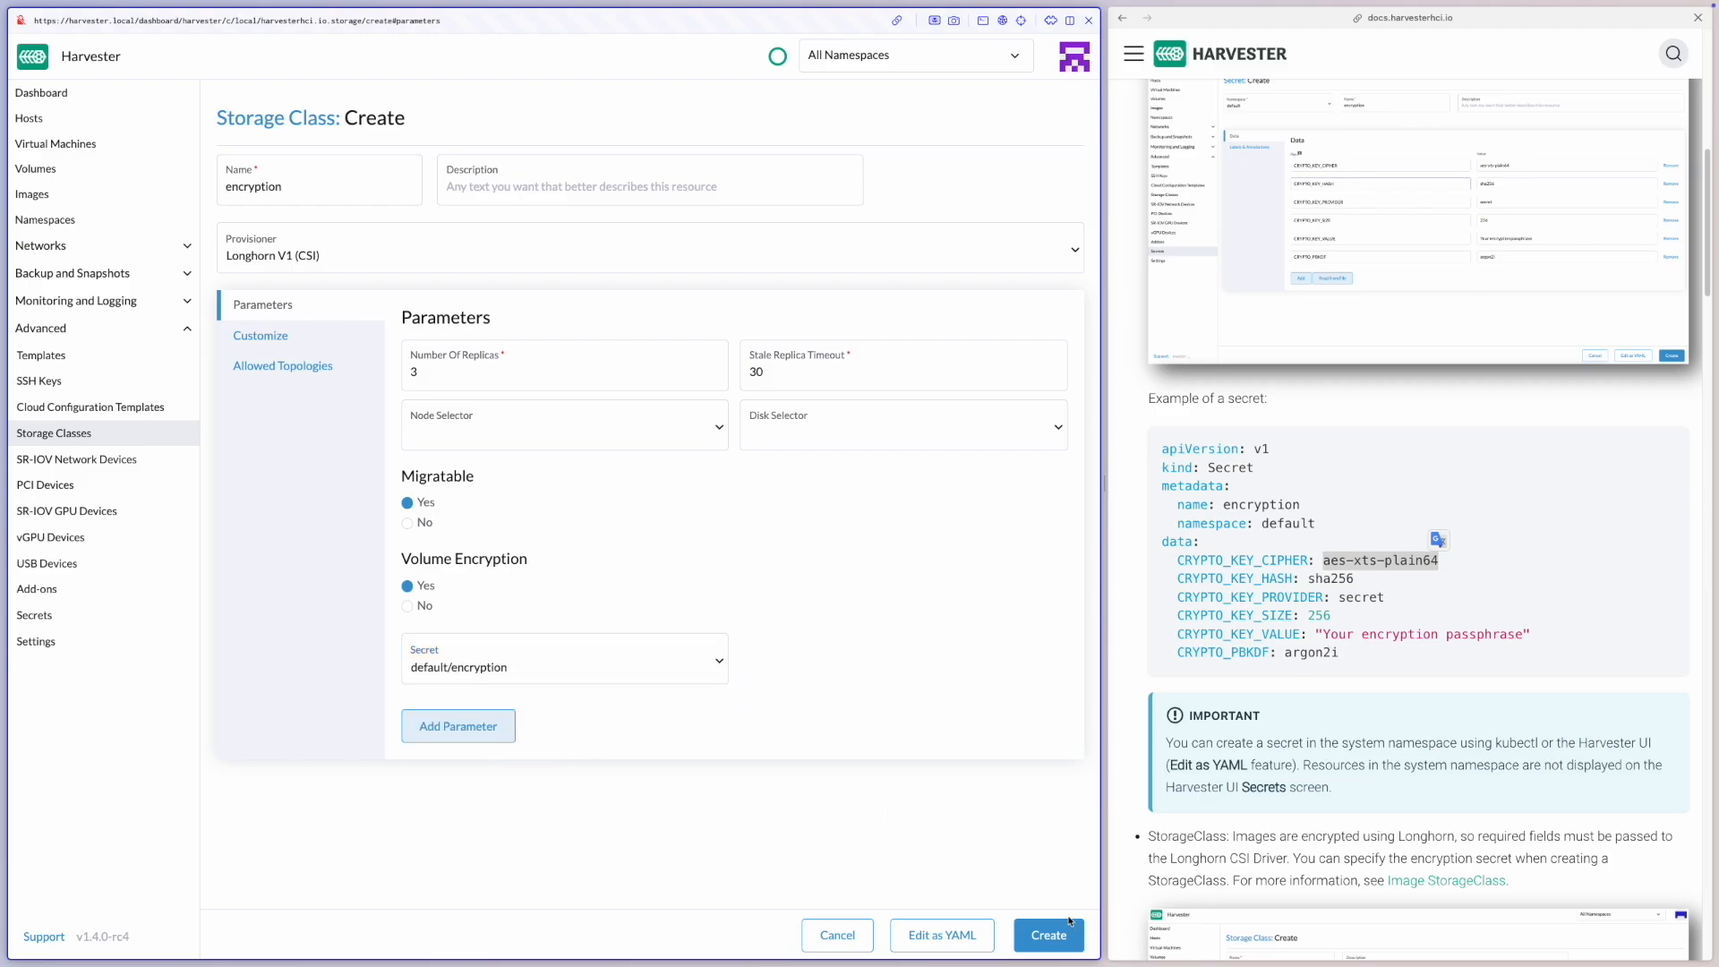
click(1049, 935)
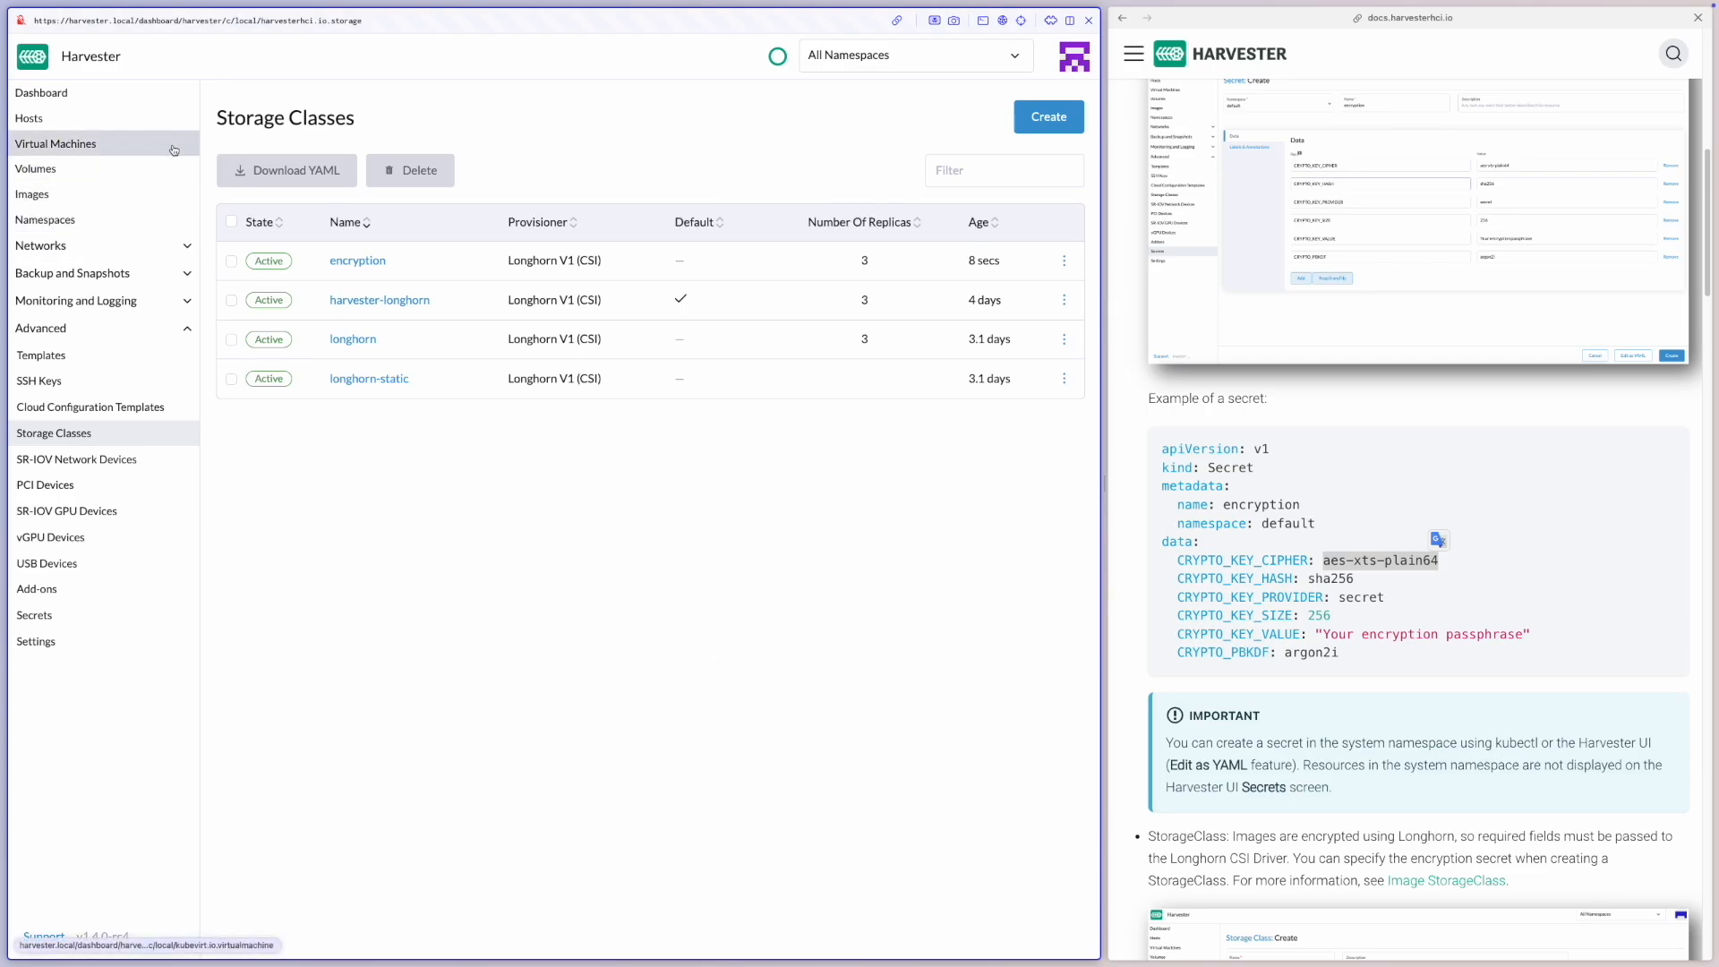
Start a new image of the Encrypt type with default/alpine-extended-3.20.3-x86_64.iso as its source image
click(170, 192)
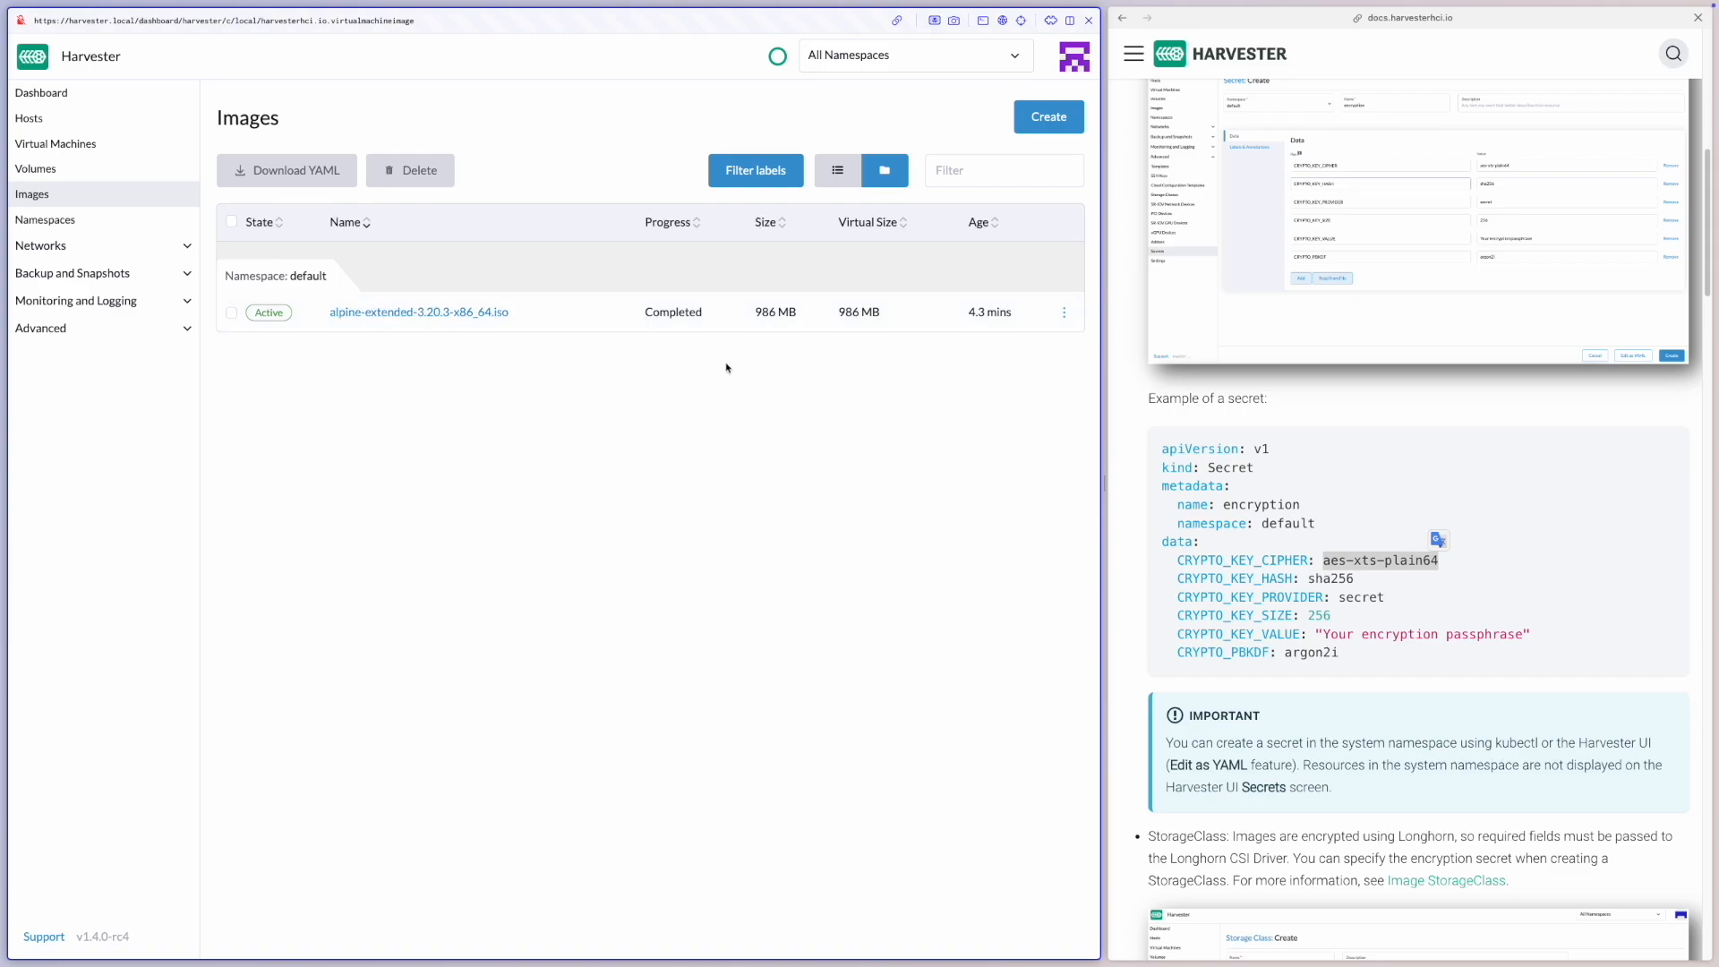
click(1055, 124)
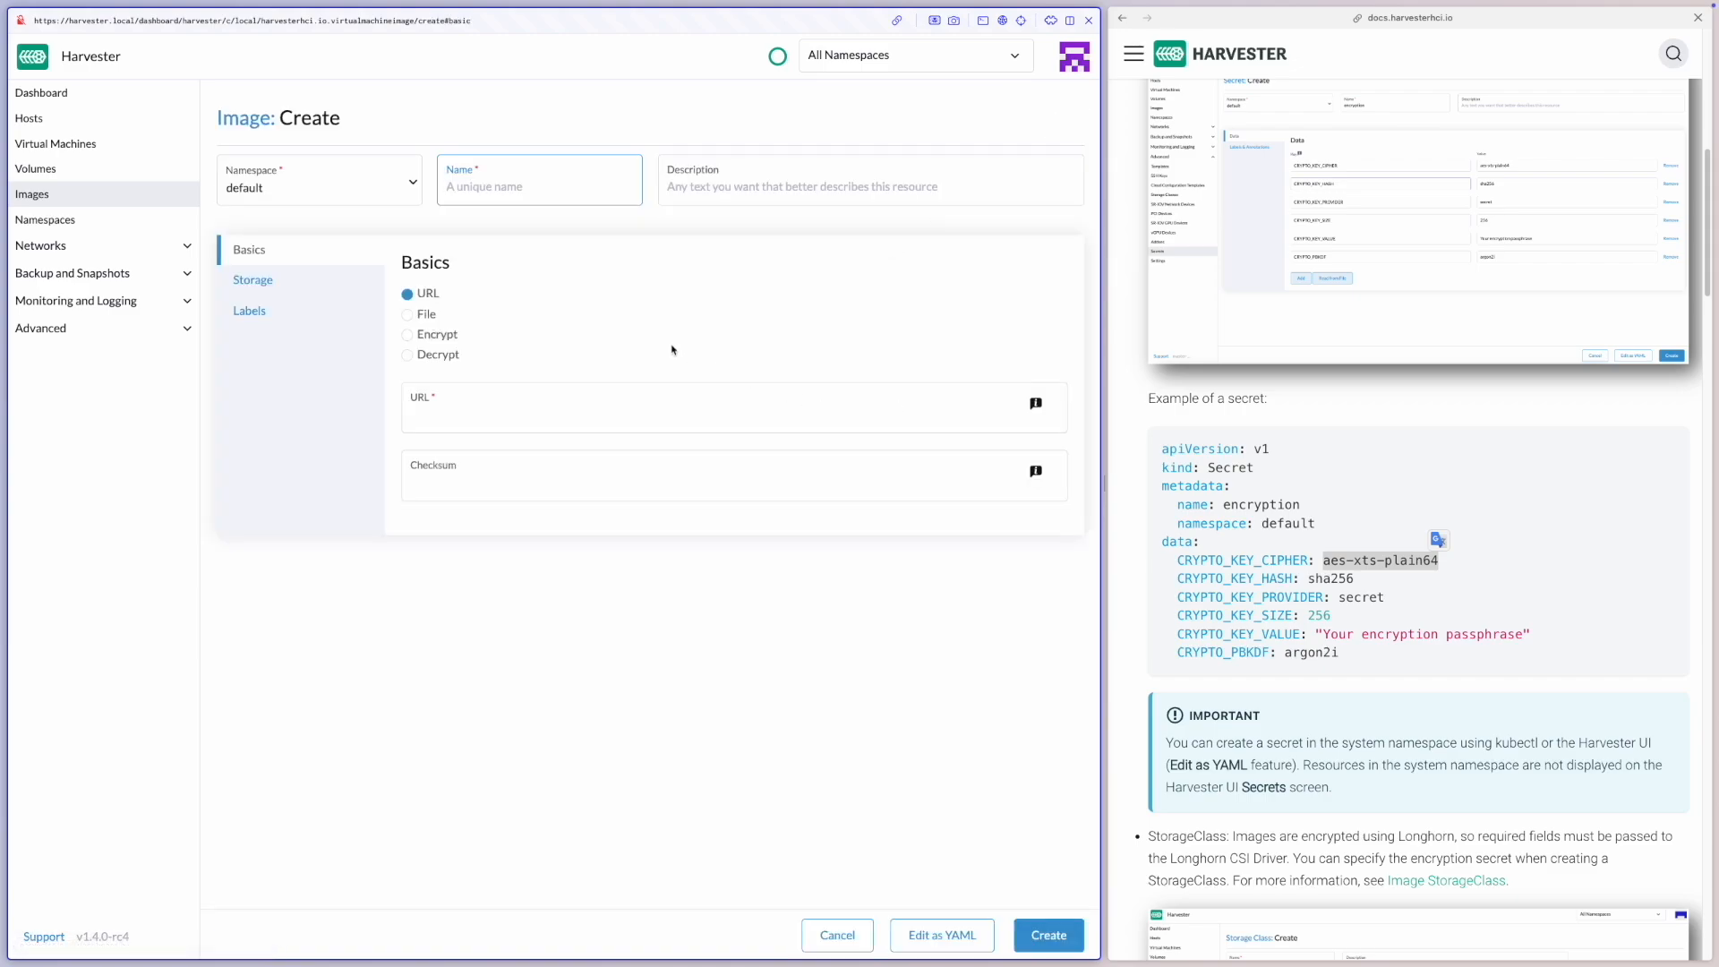
click(439, 337)
click(492, 408)
click(502, 449)
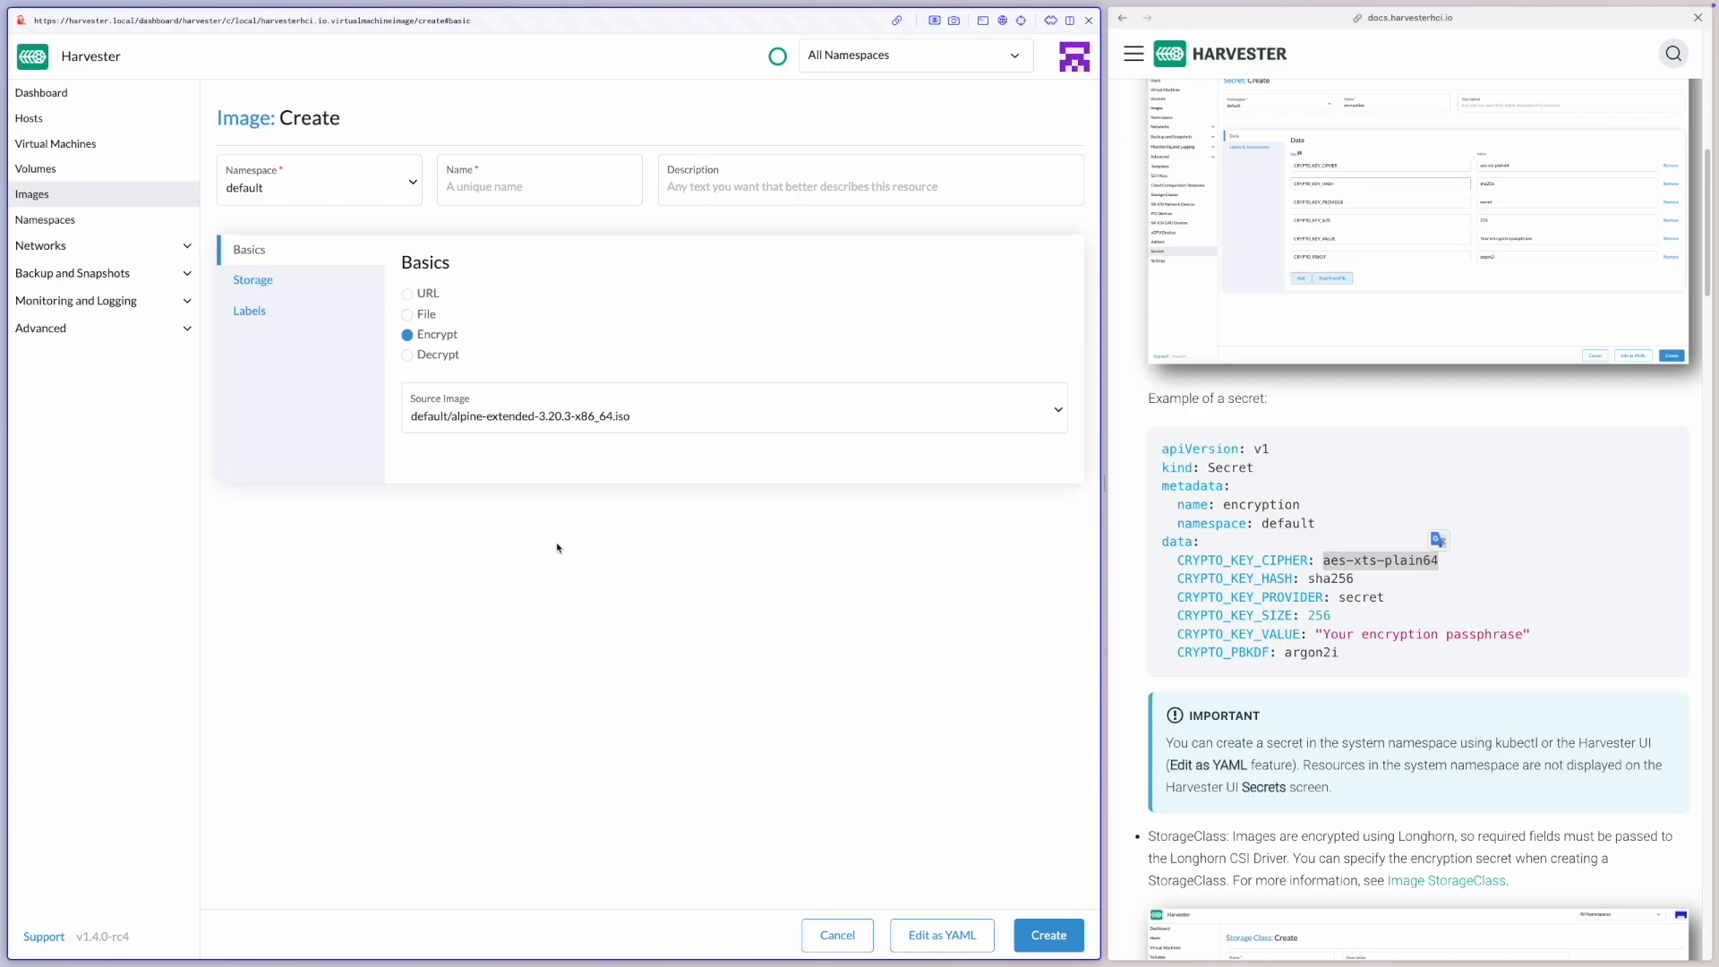
Name the image encrypted-alpine and try to create it with the default storage class
click(538, 184)
text(enc)
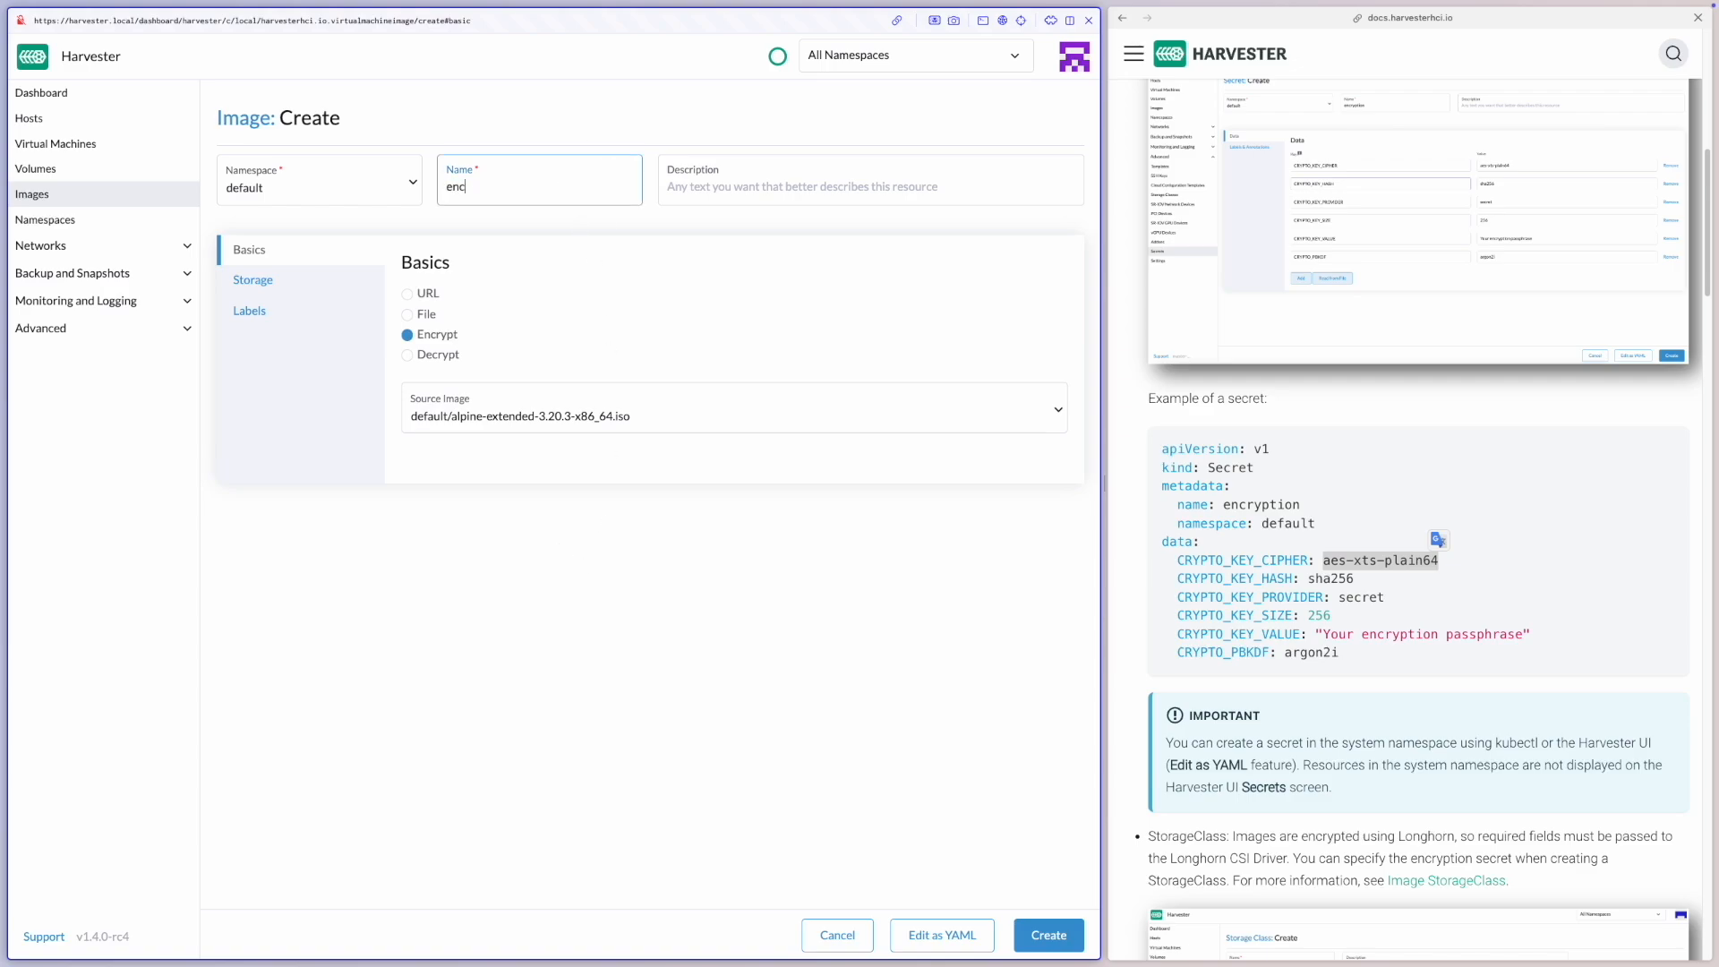
text(rypted-alpine)
click(1032, 926)
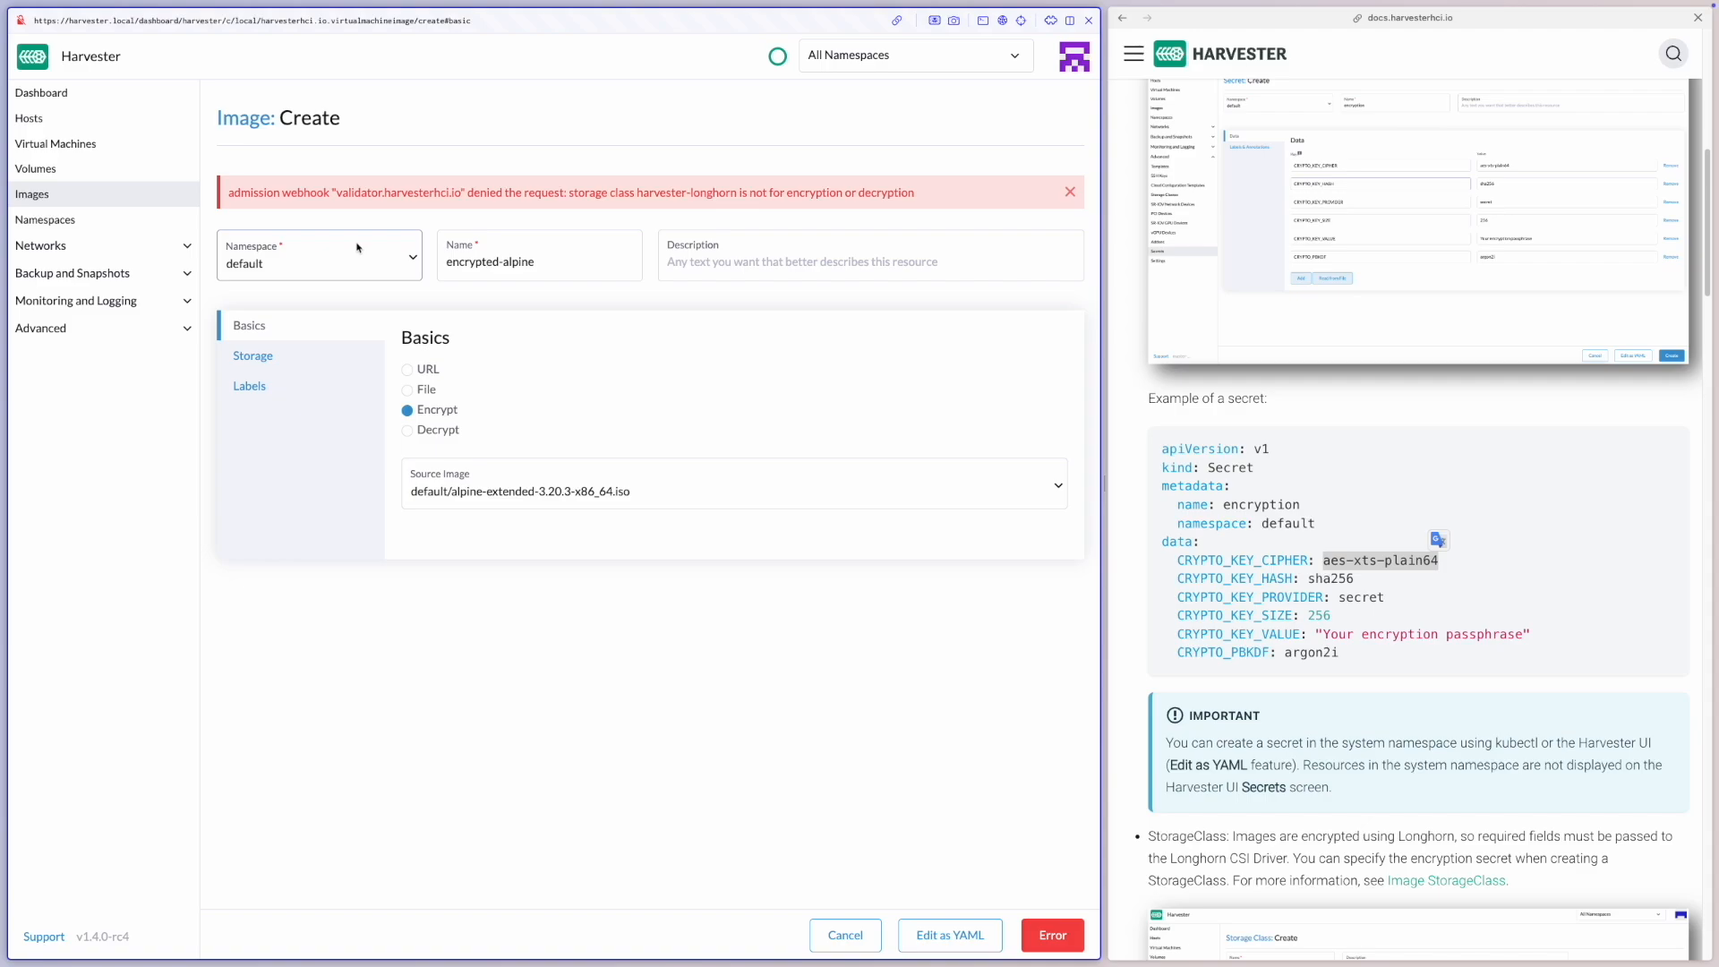
Set the image's storage class to encryption and create the encrypted image
click(305, 359)
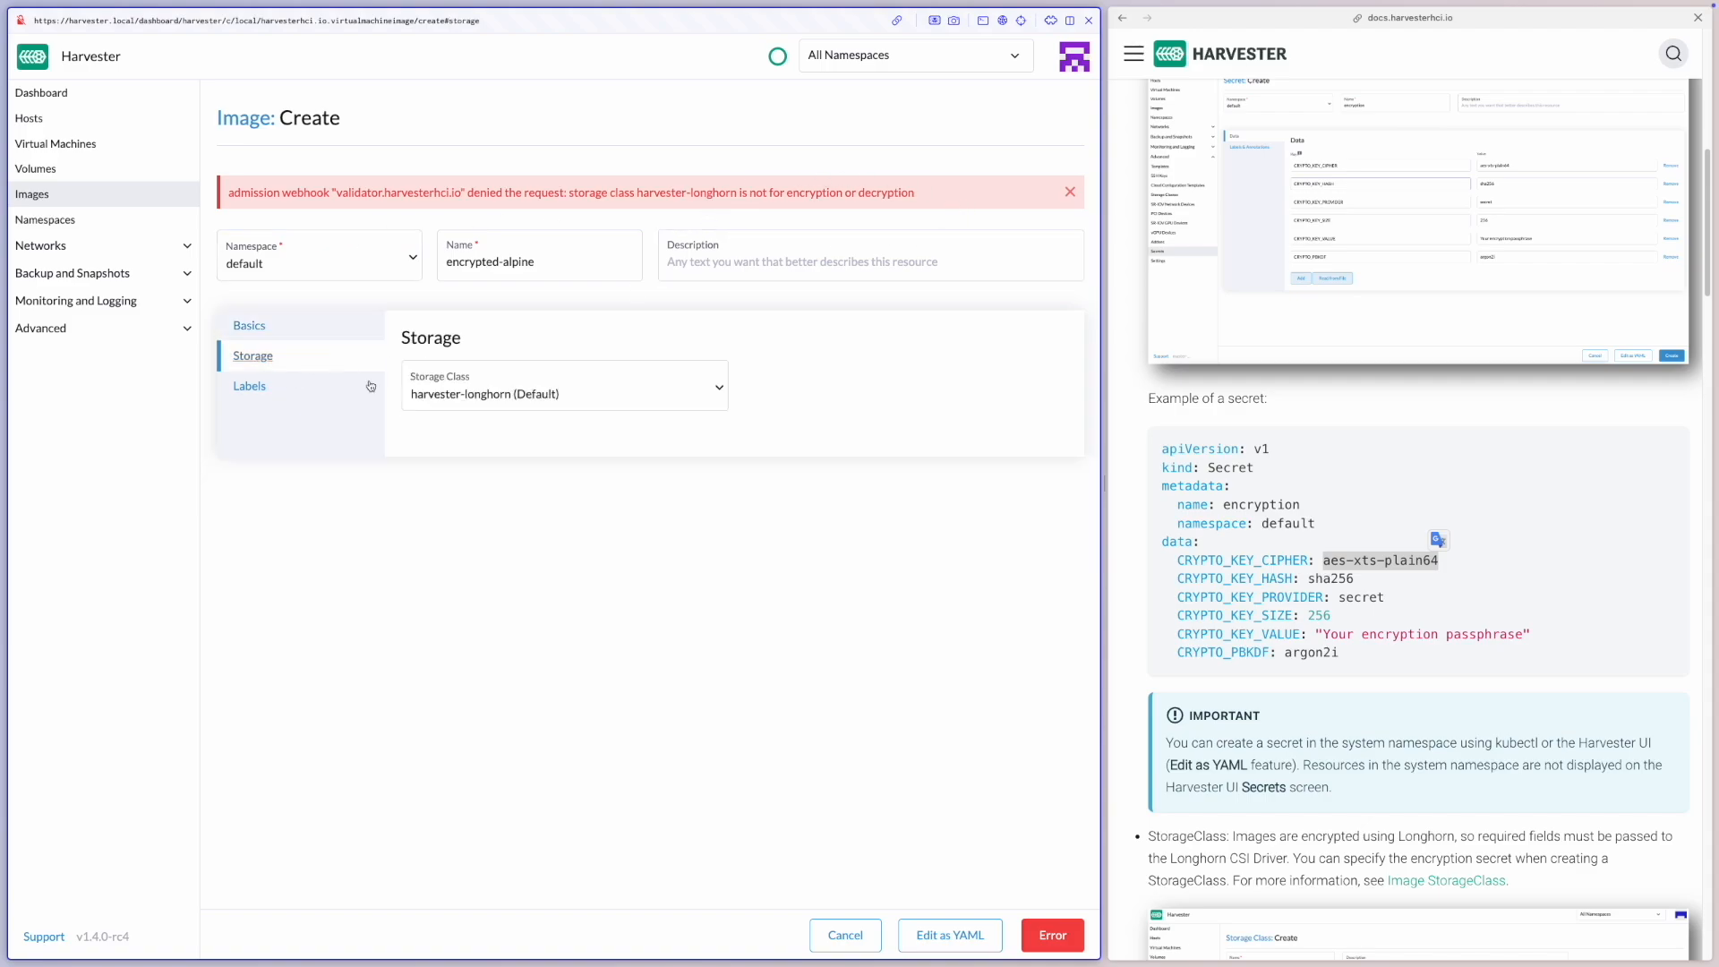
click(573, 394)
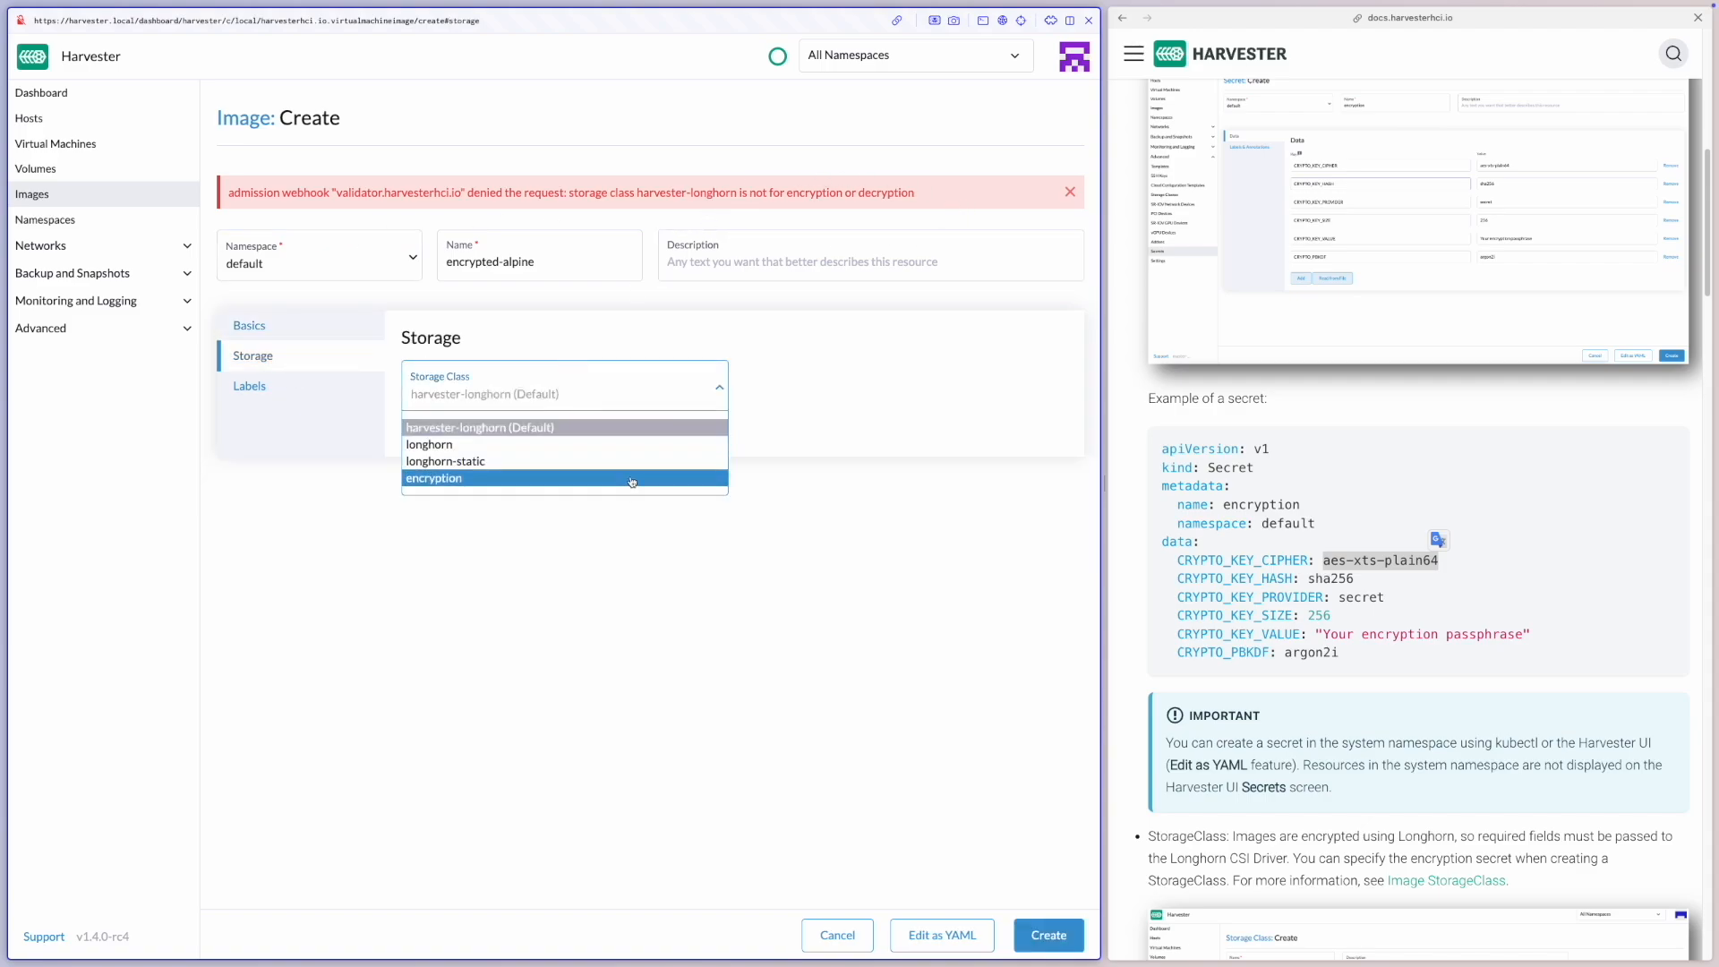
click(631, 484)
click(1050, 936)
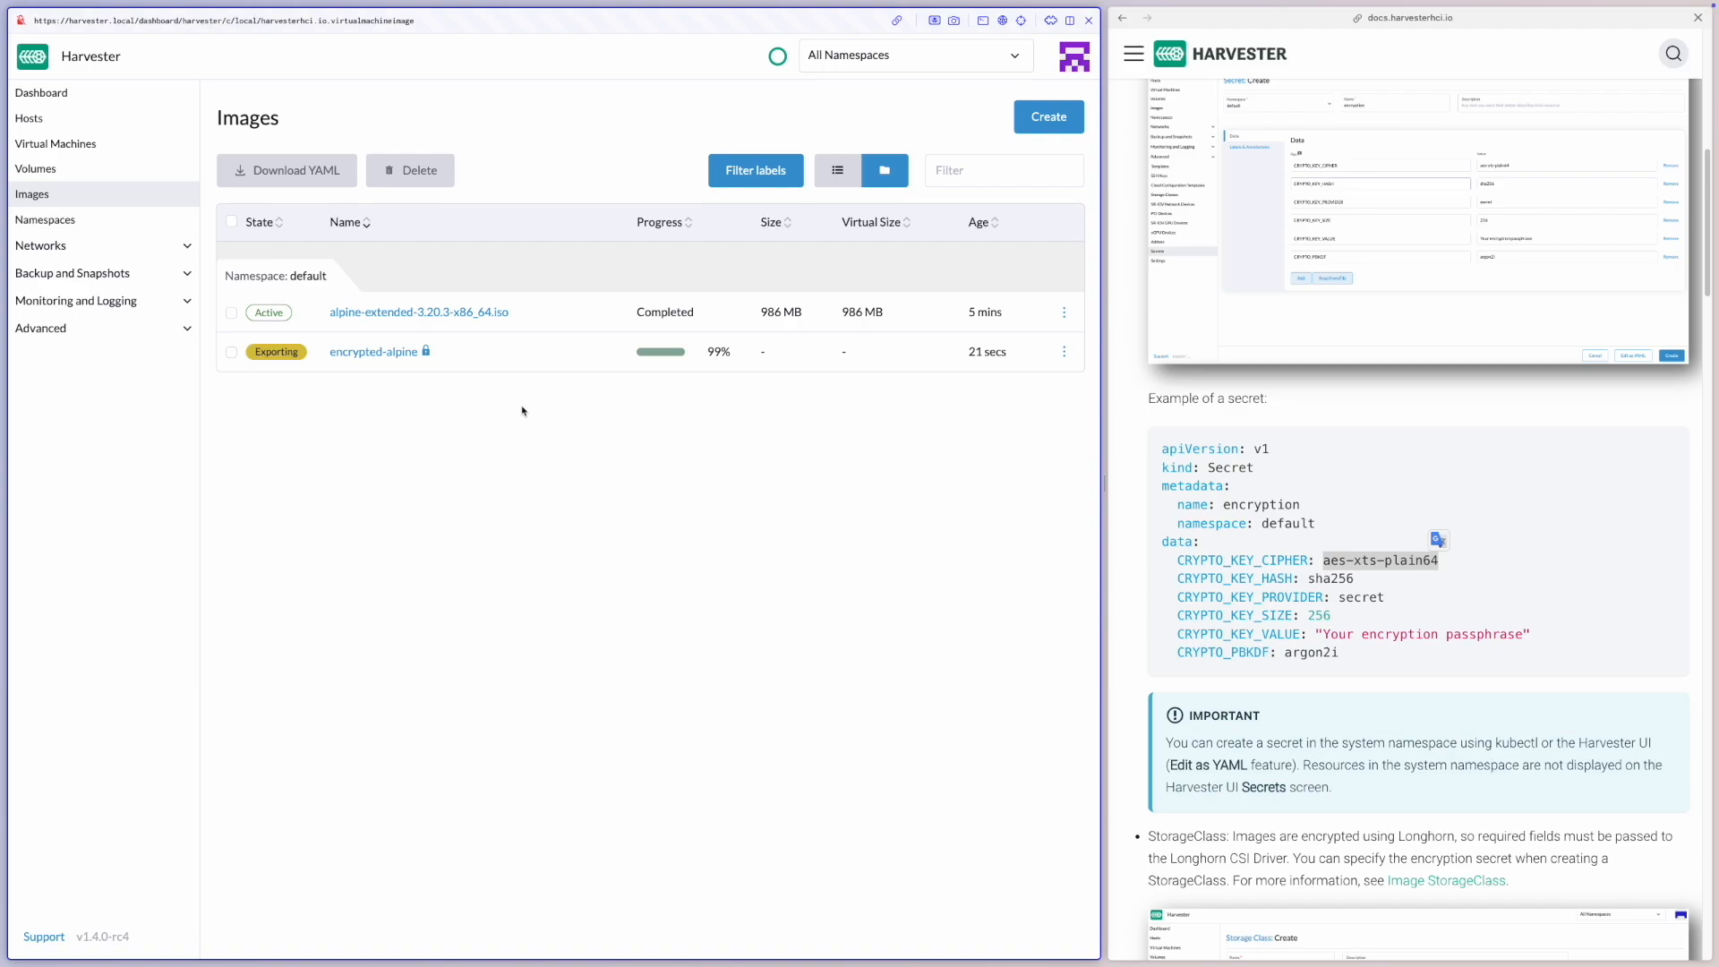
Start a new single-instance virtual machine in the default namespace and name it encryptedvm
click(159, 151)
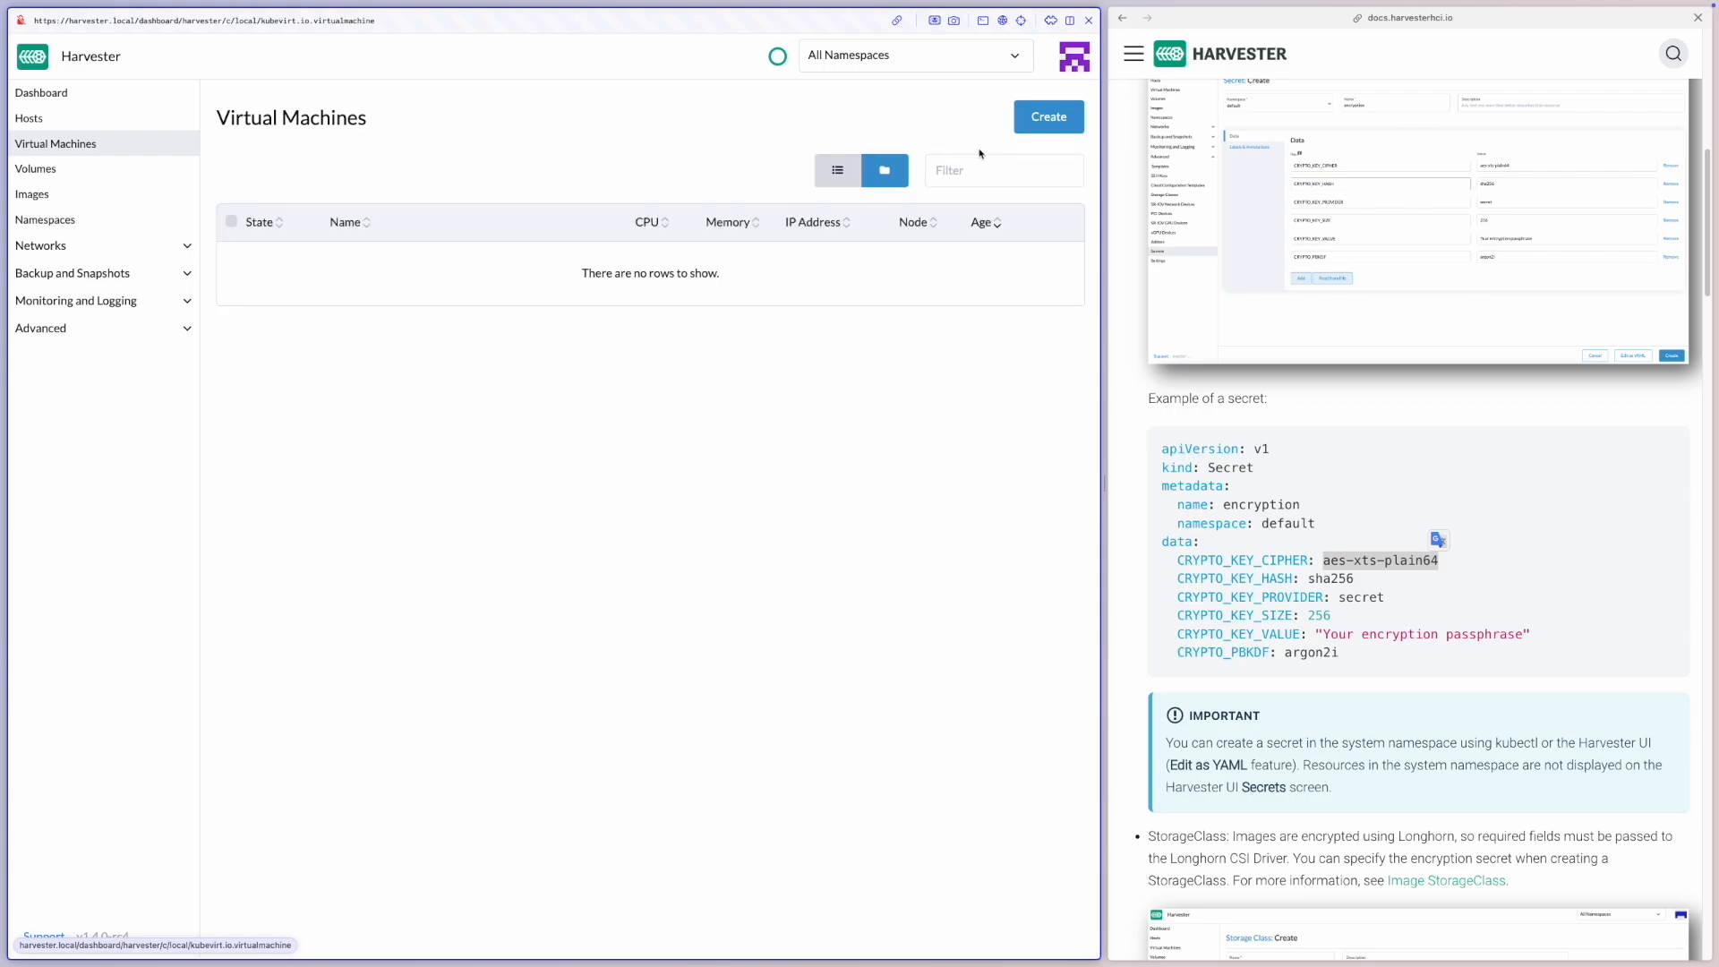
click(1046, 126)
text(encrypted)
key(BackSpace)
key(BackSpace)
key(alt+BackSpace)
text(encryptedvm)
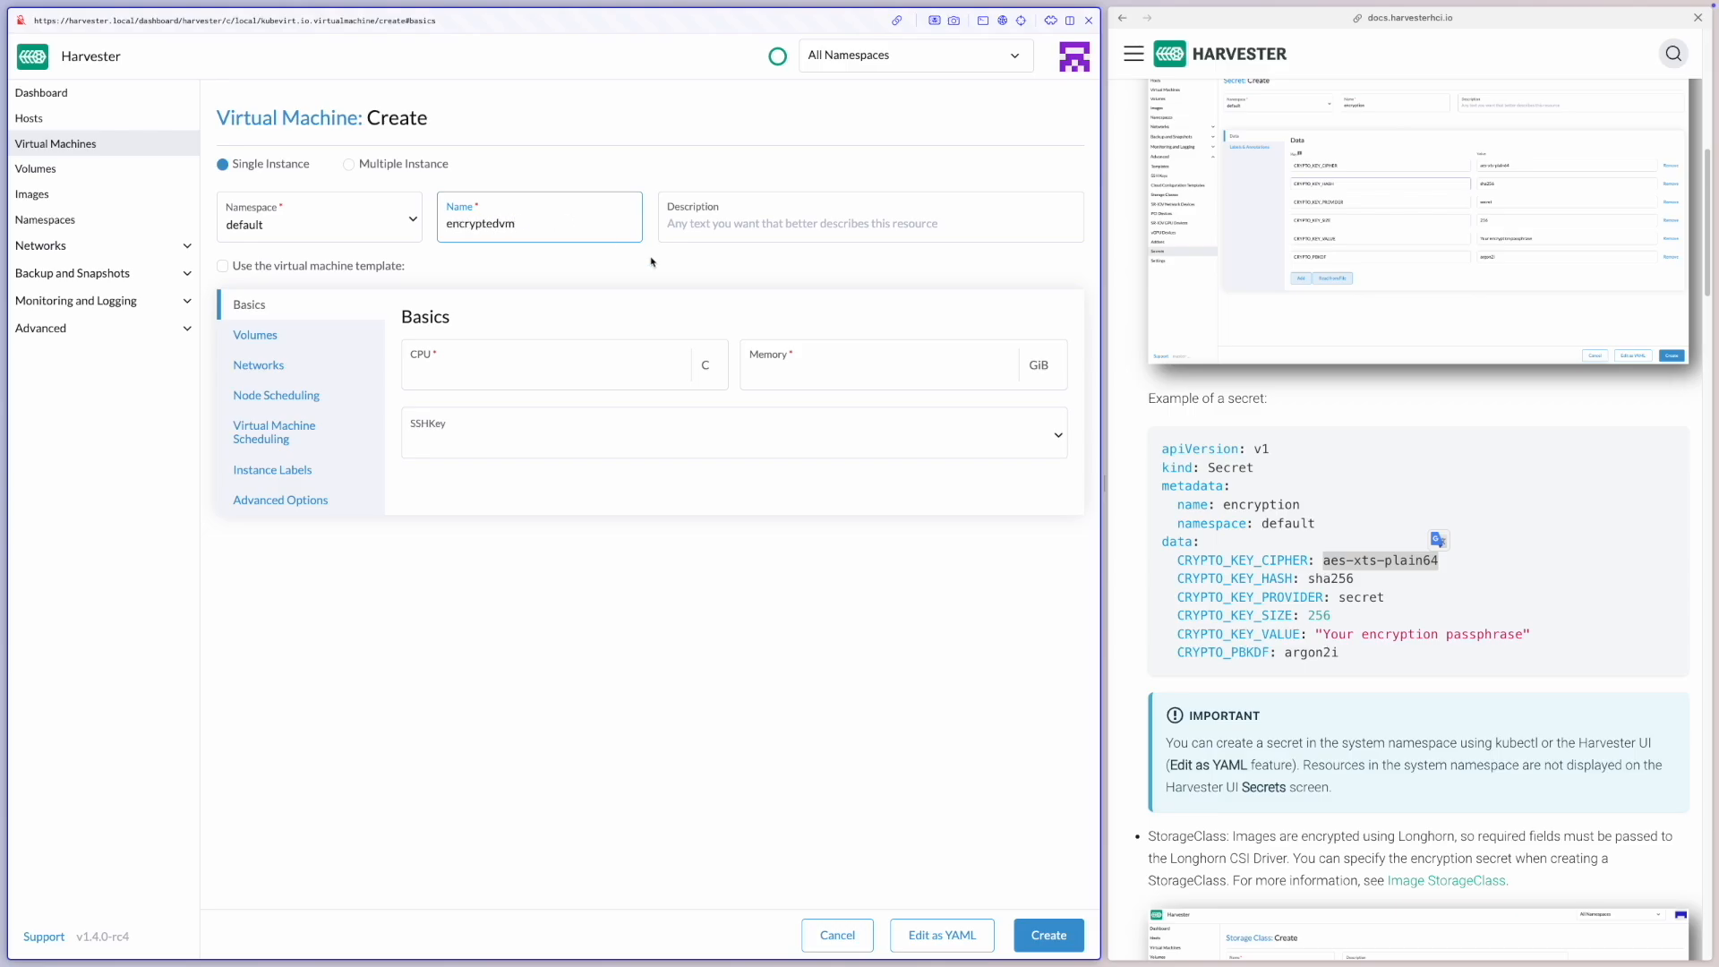
Set the virtual machine's CPU to 2 cores and its memory to 2 GiB
click(576, 358)
text(2)
key(Tab)
text(2)
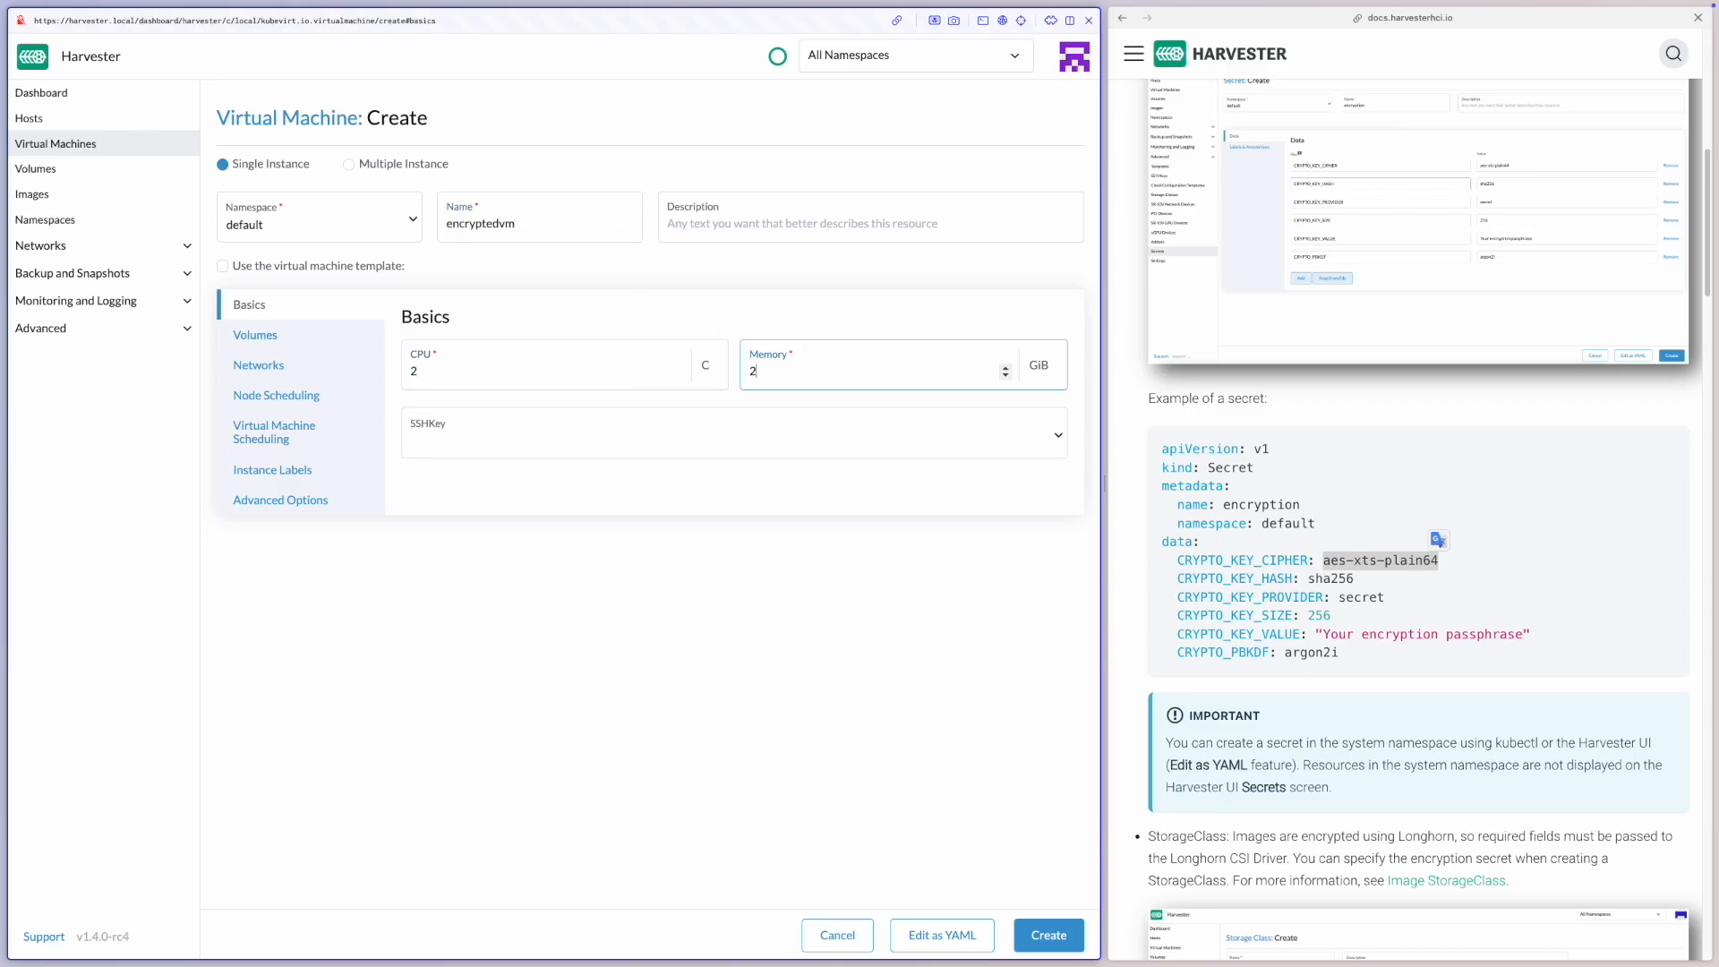
Use default/encrypted-alpine as the image for the disk-0 volume and create the virtual machine
click(279, 341)
click(564, 509)
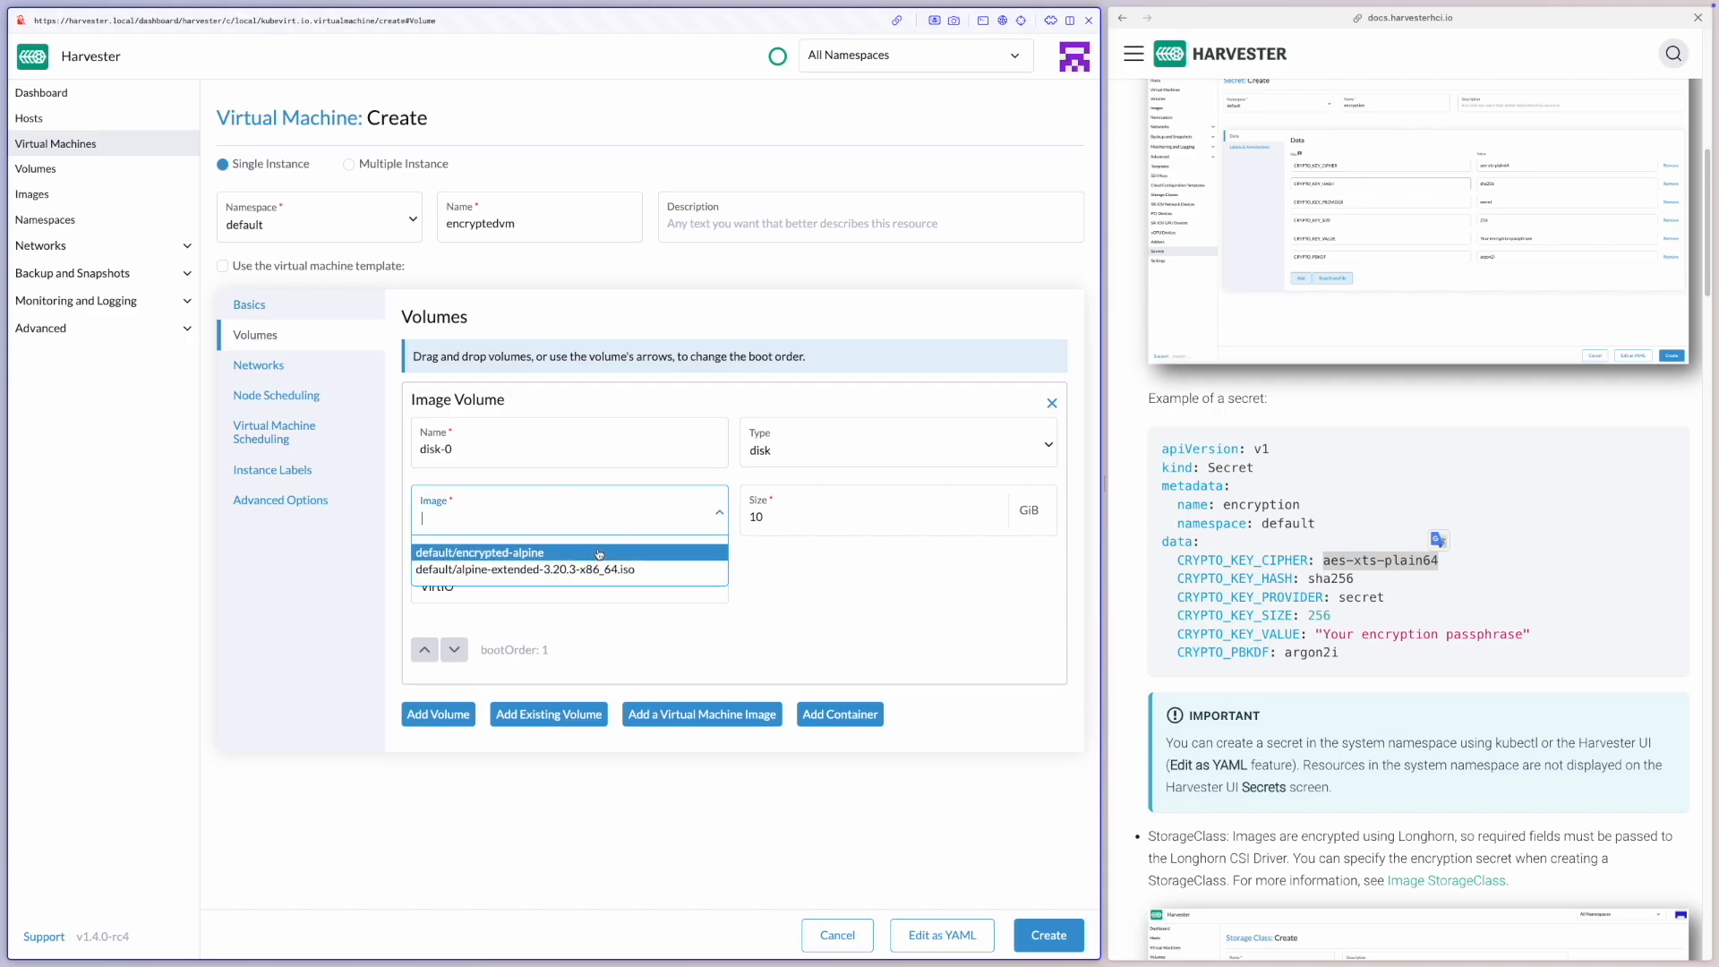
click(598, 552)
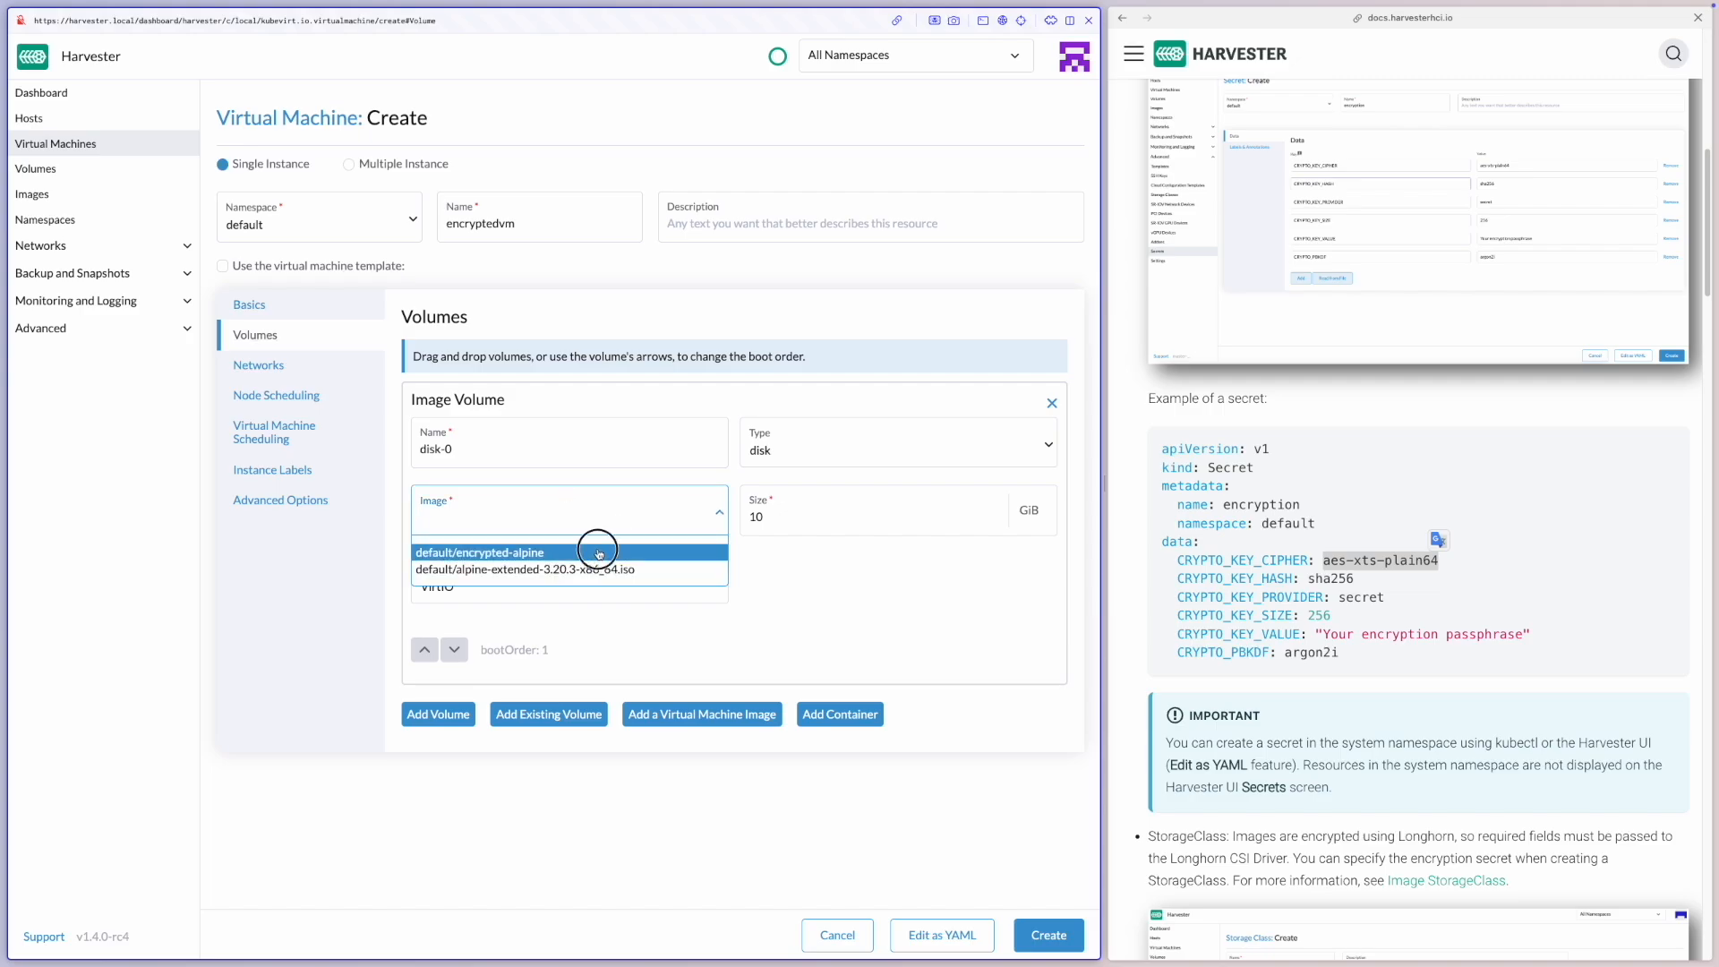
click(1057, 934)
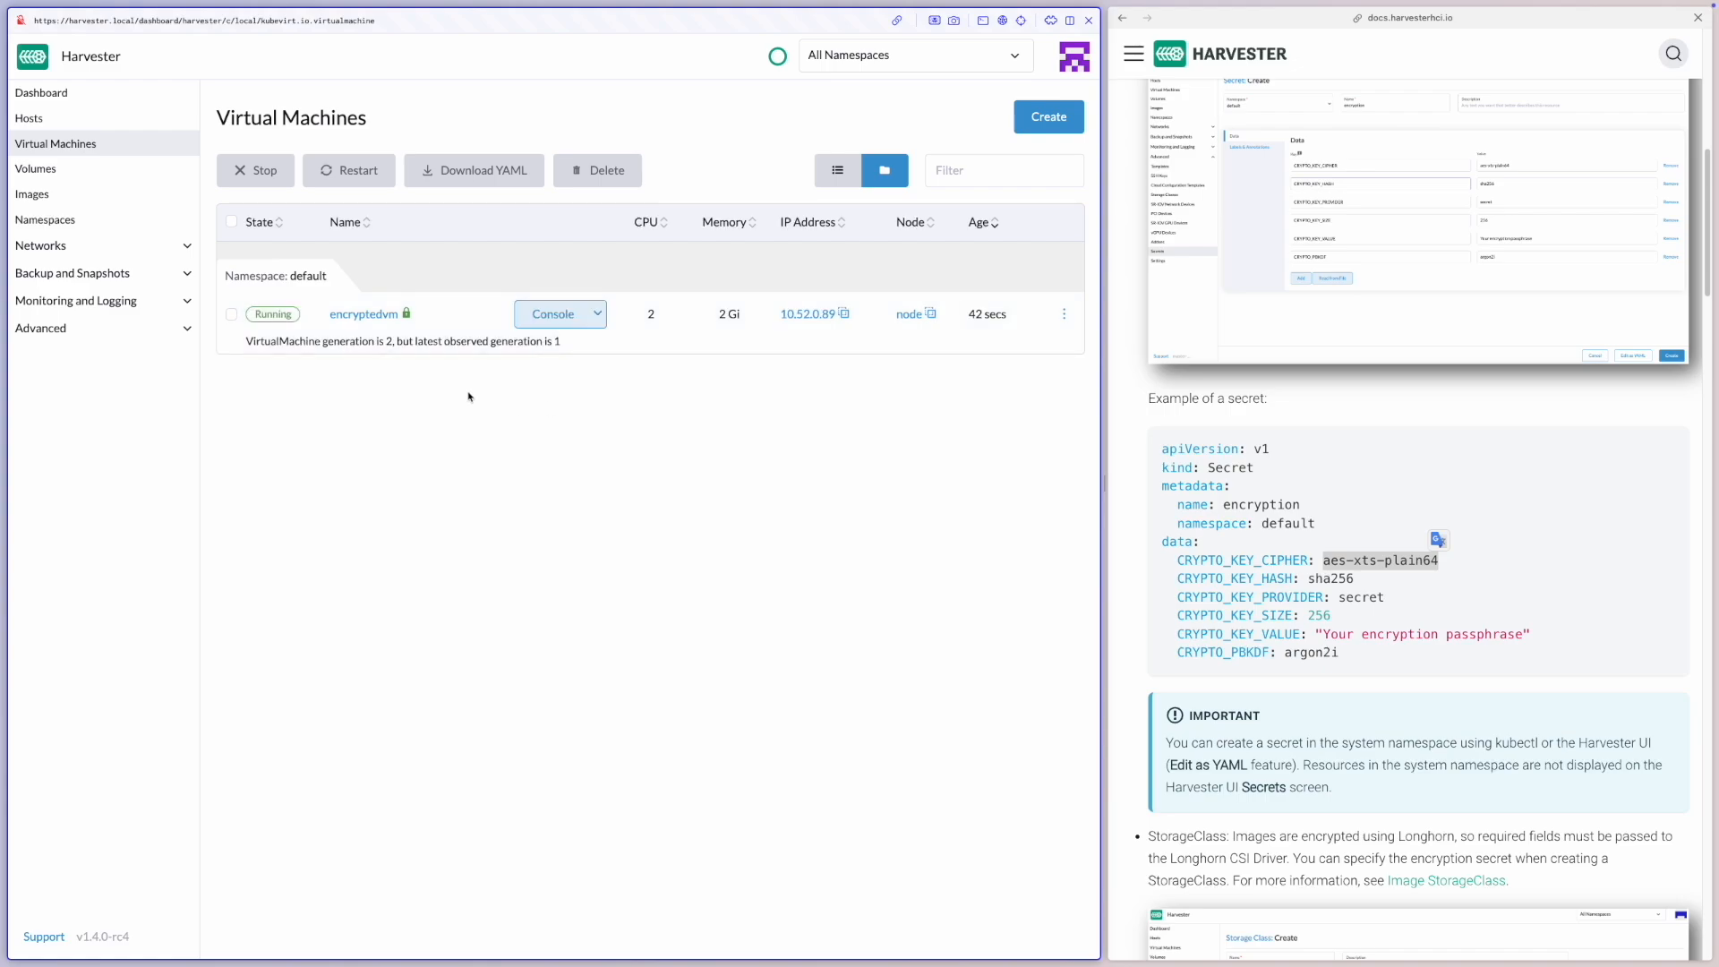
Open the encryptedvm console, log in as root, list the files with ls, and return to the virtual machines list
click(558, 317)
click(573, 342)
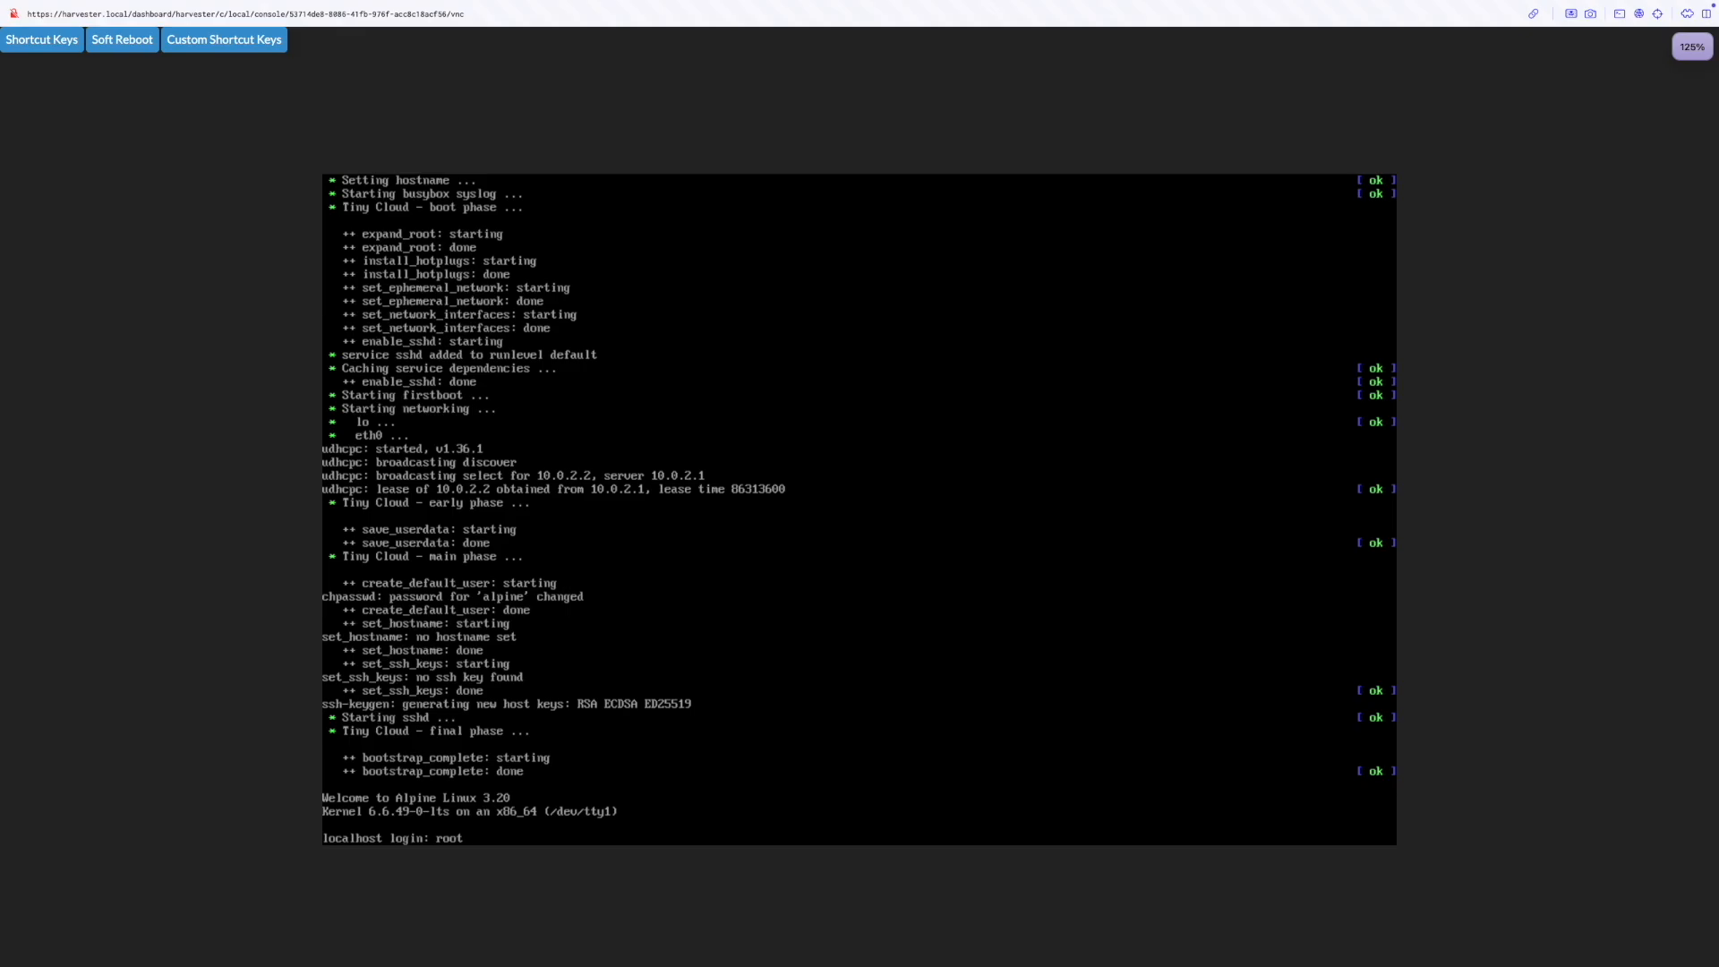
key(Return)
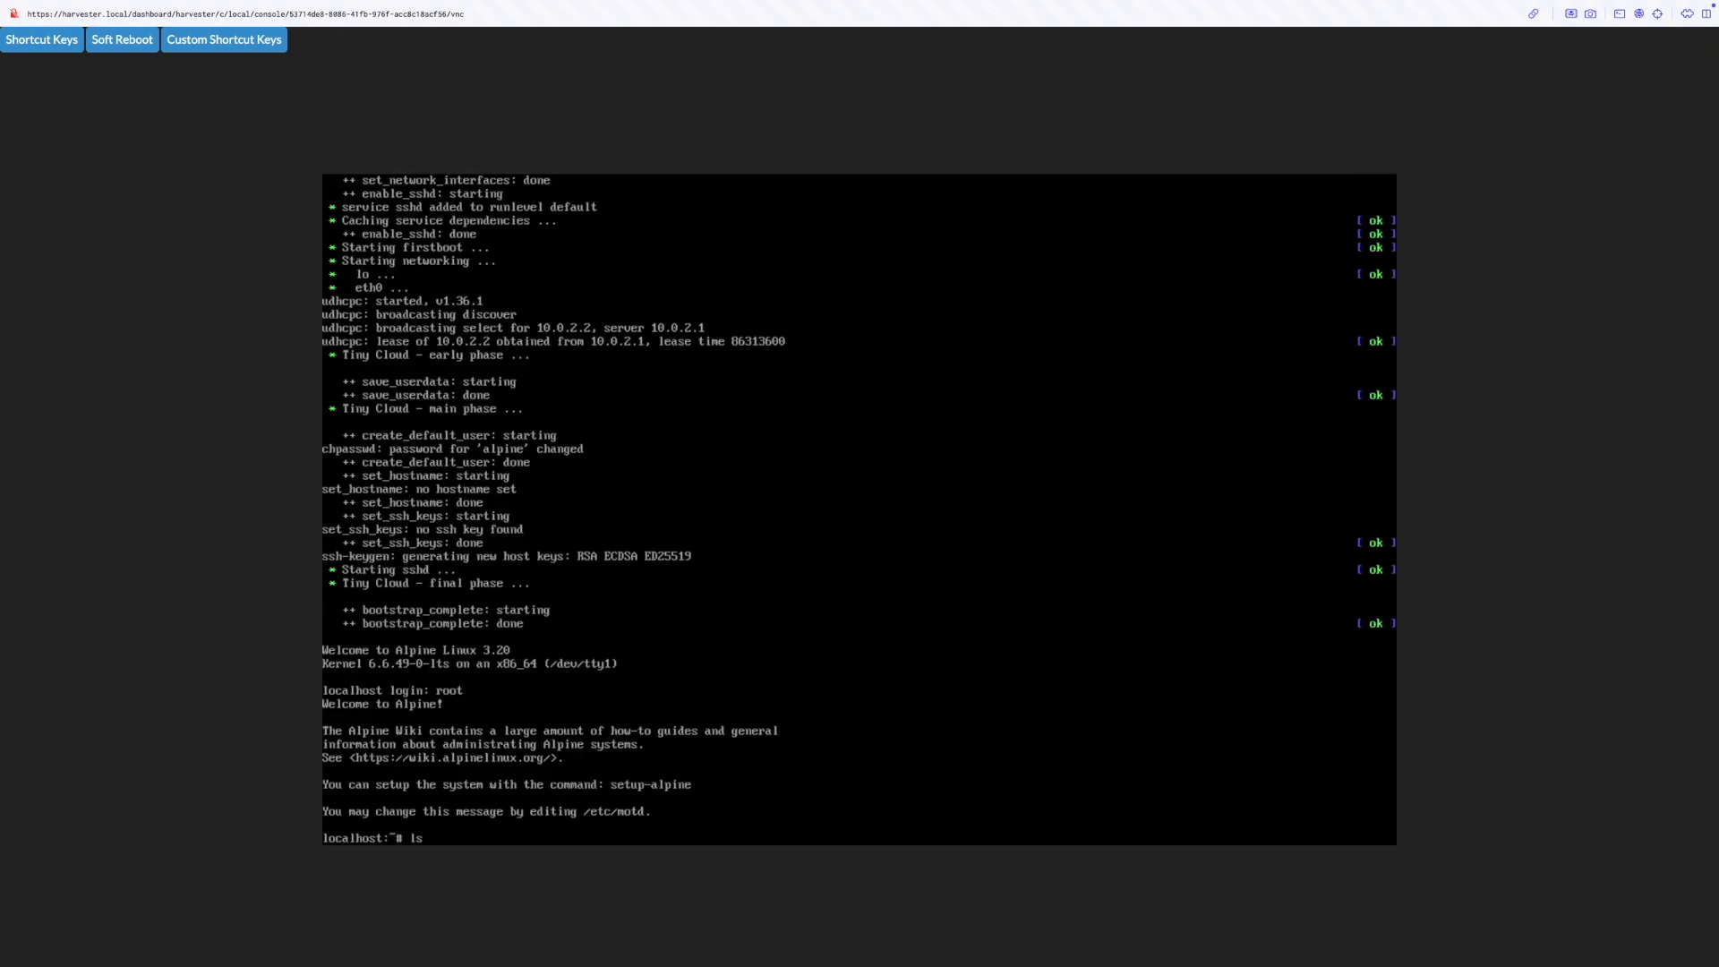
text(ls)
key(Return)
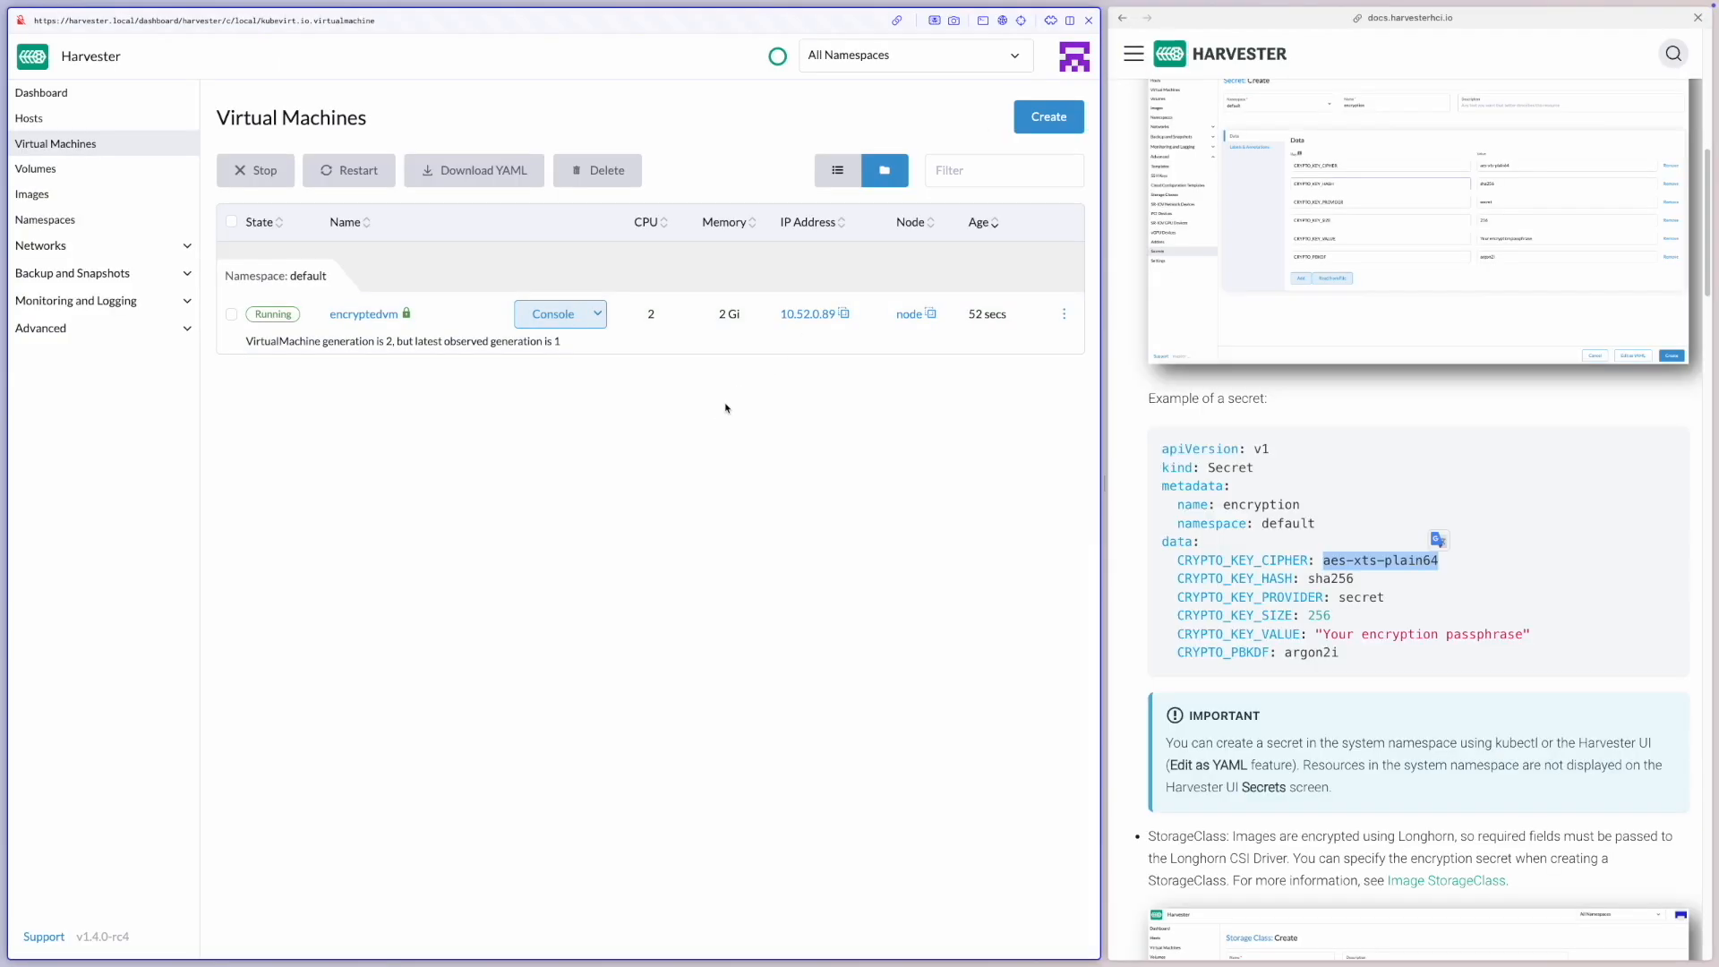
click(725, 408)
Switch to the node's terminal and list the devices in /dev/longhorn and /dev/mapper
key(ctrl+Right)
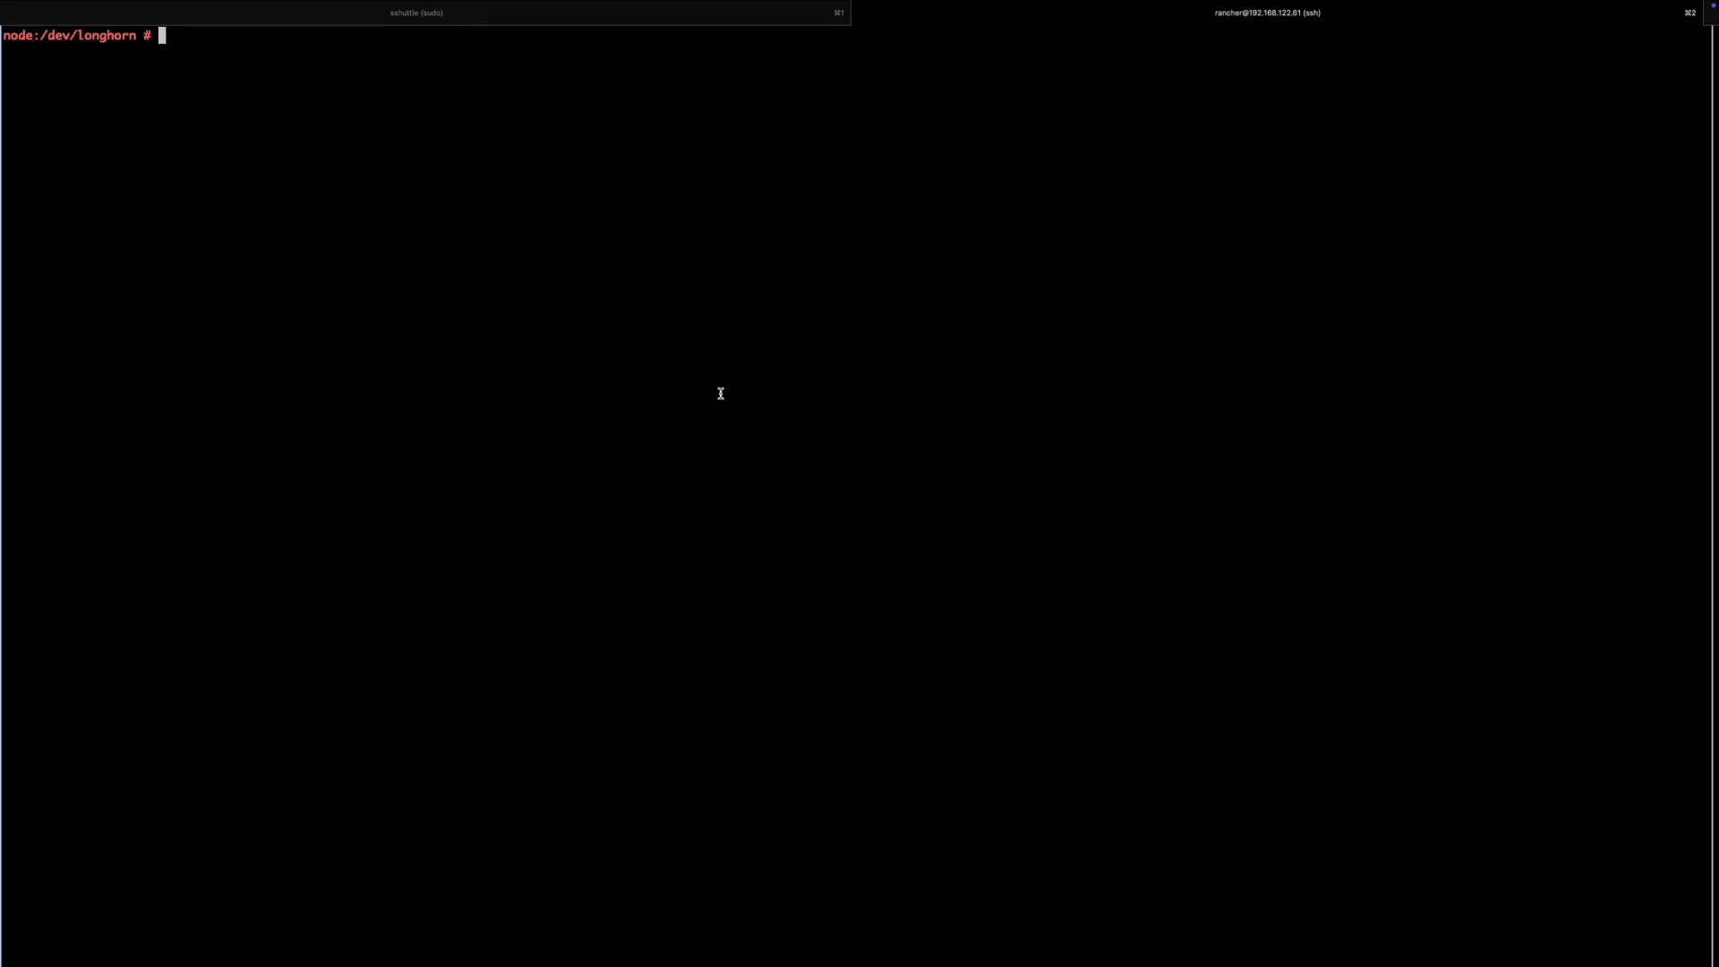
text(ls)
key(Return)
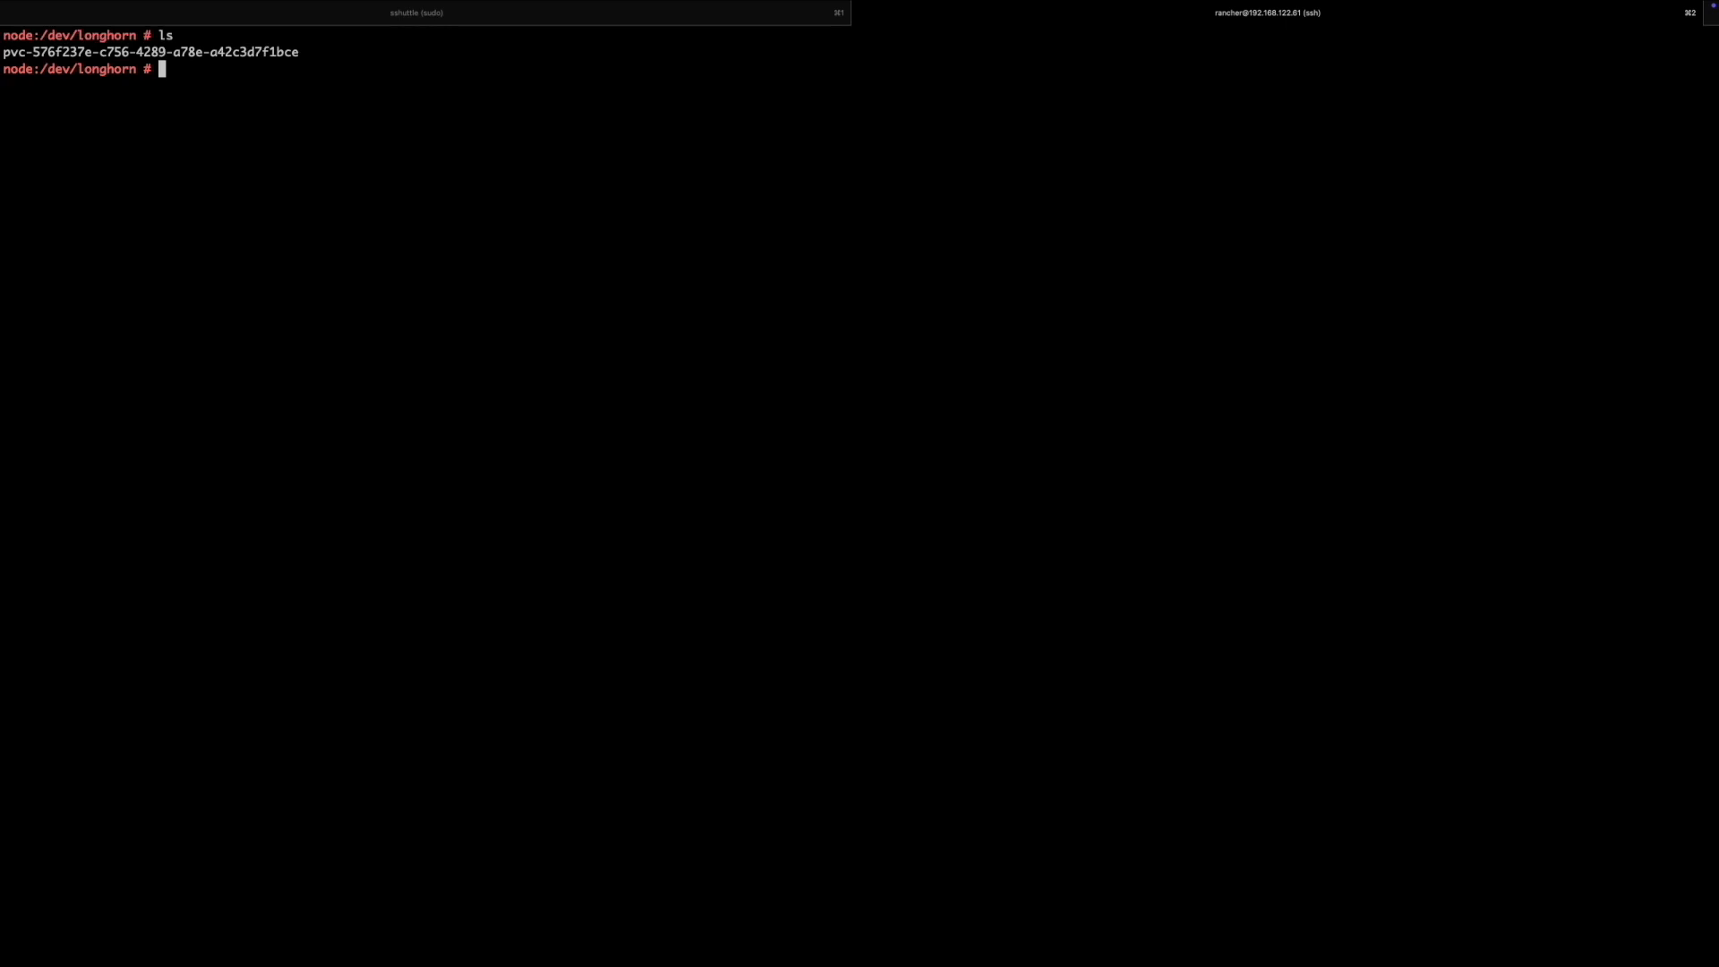
text(cd /dev/ma)
key(Tab)
key(Return)
text(ls)
key(Return)
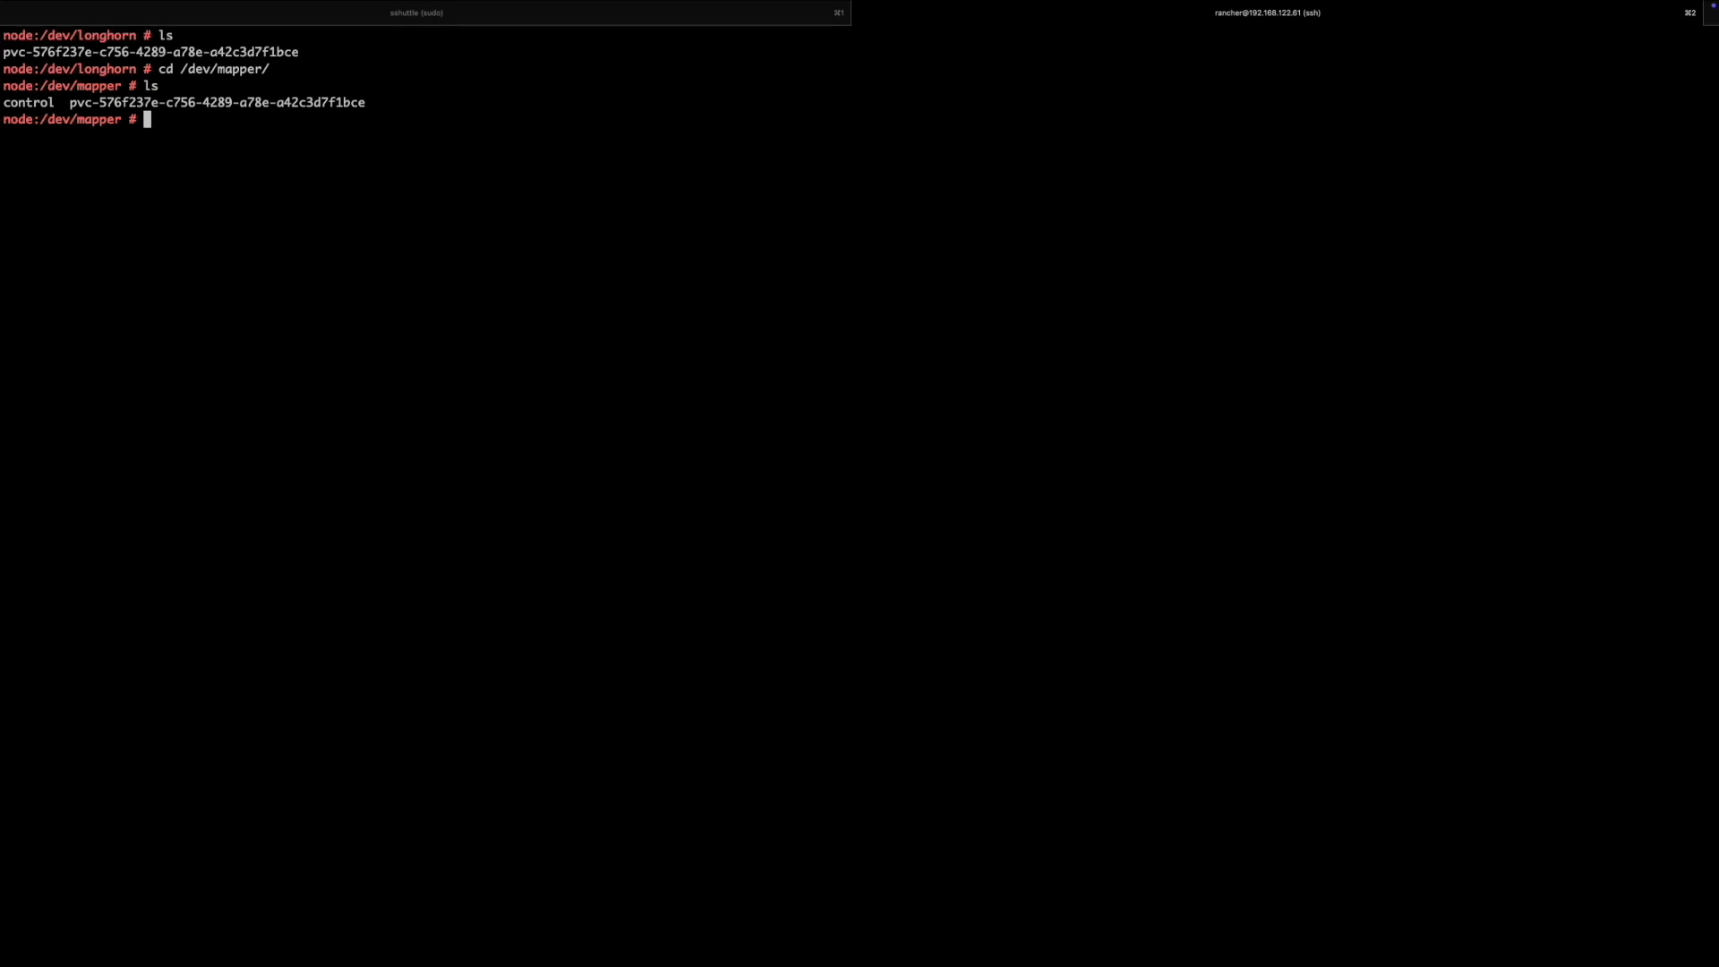
Switch back to Harvester and start a new volume that uses the encryption storage class
key(ctrl+Left)
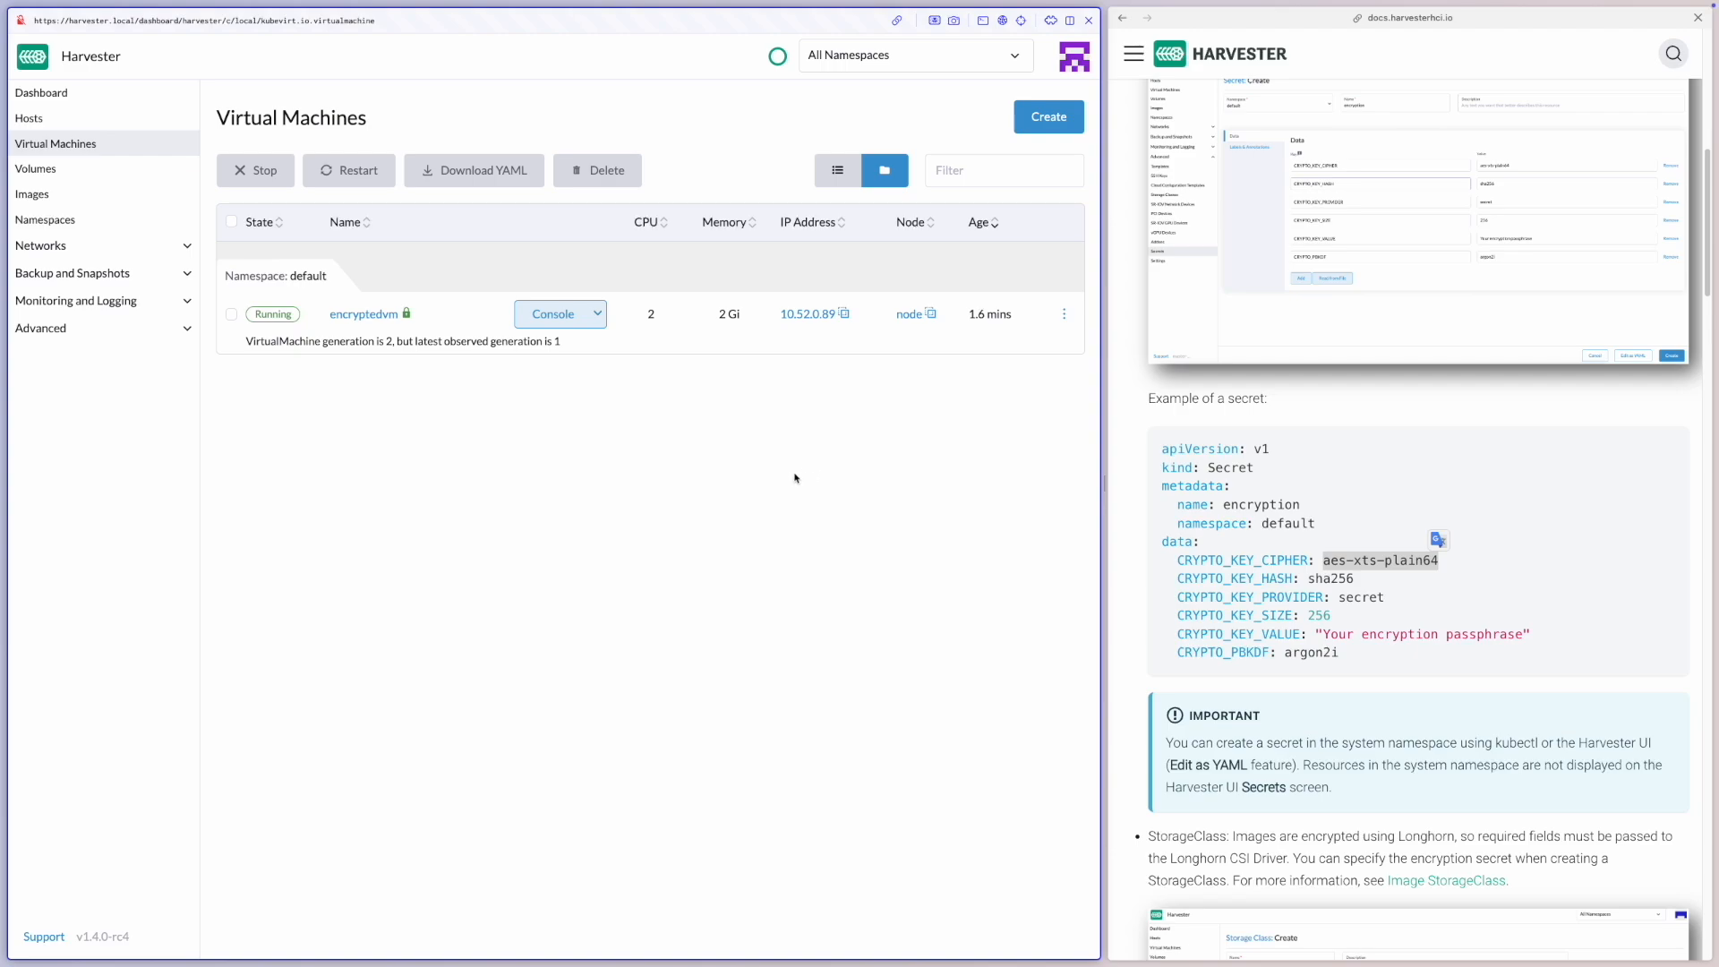
click(695, 474)
click(136, 169)
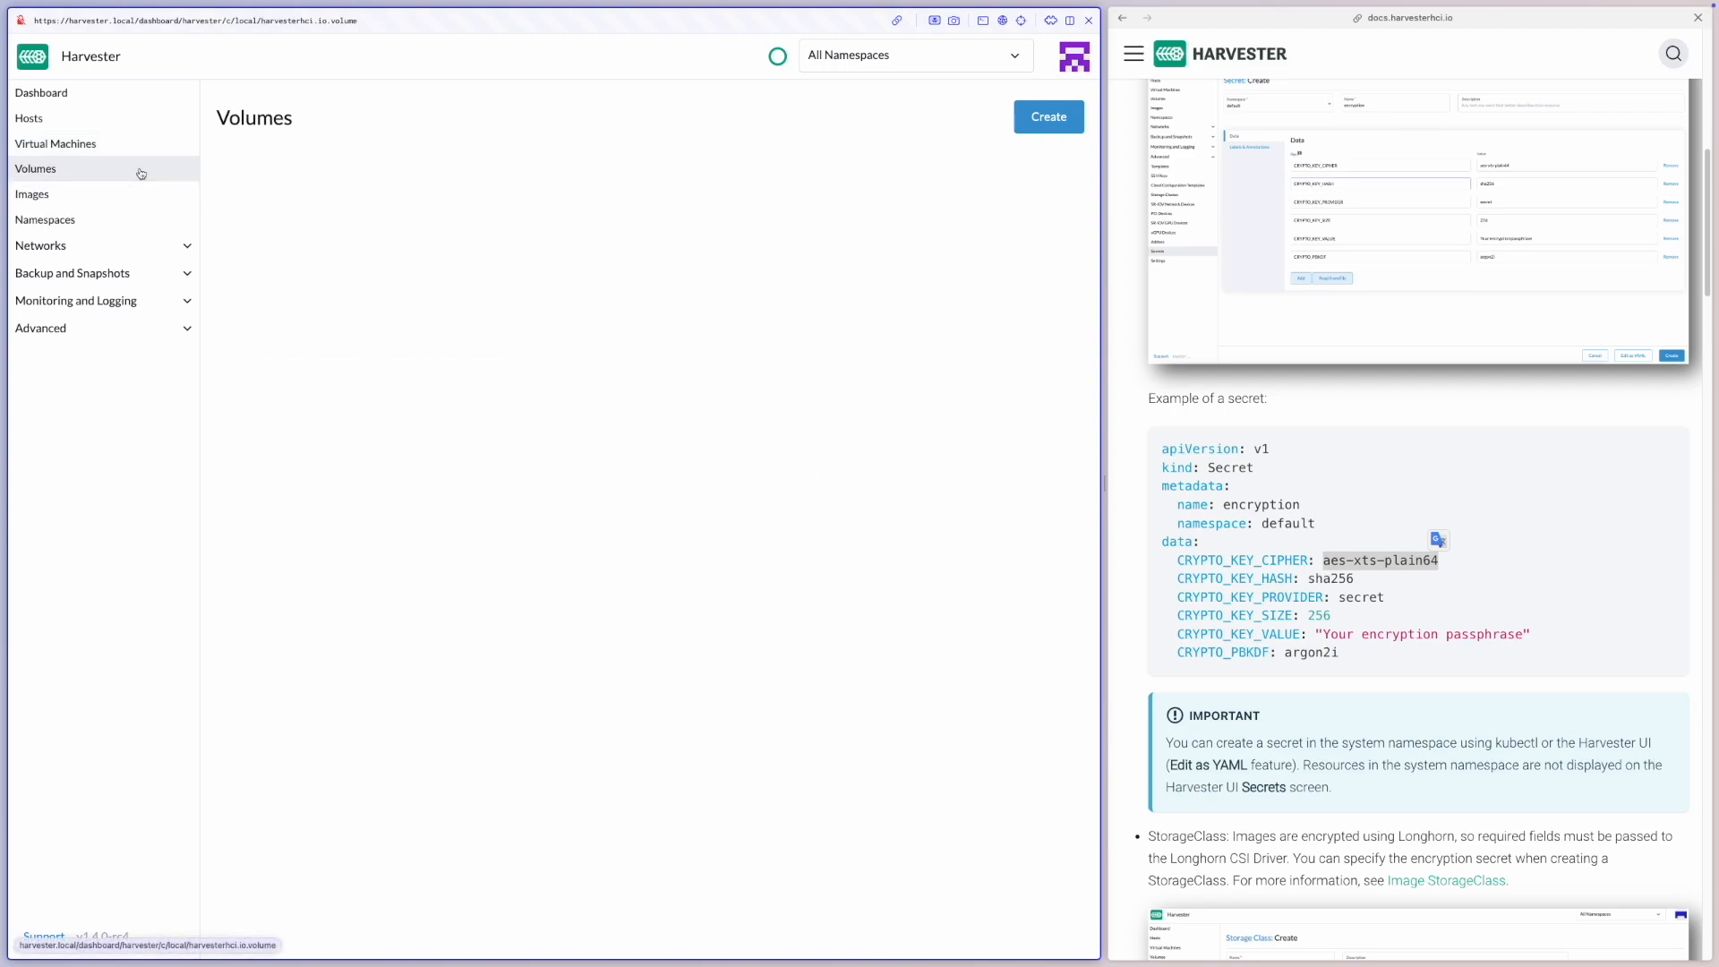
click(1049, 118)
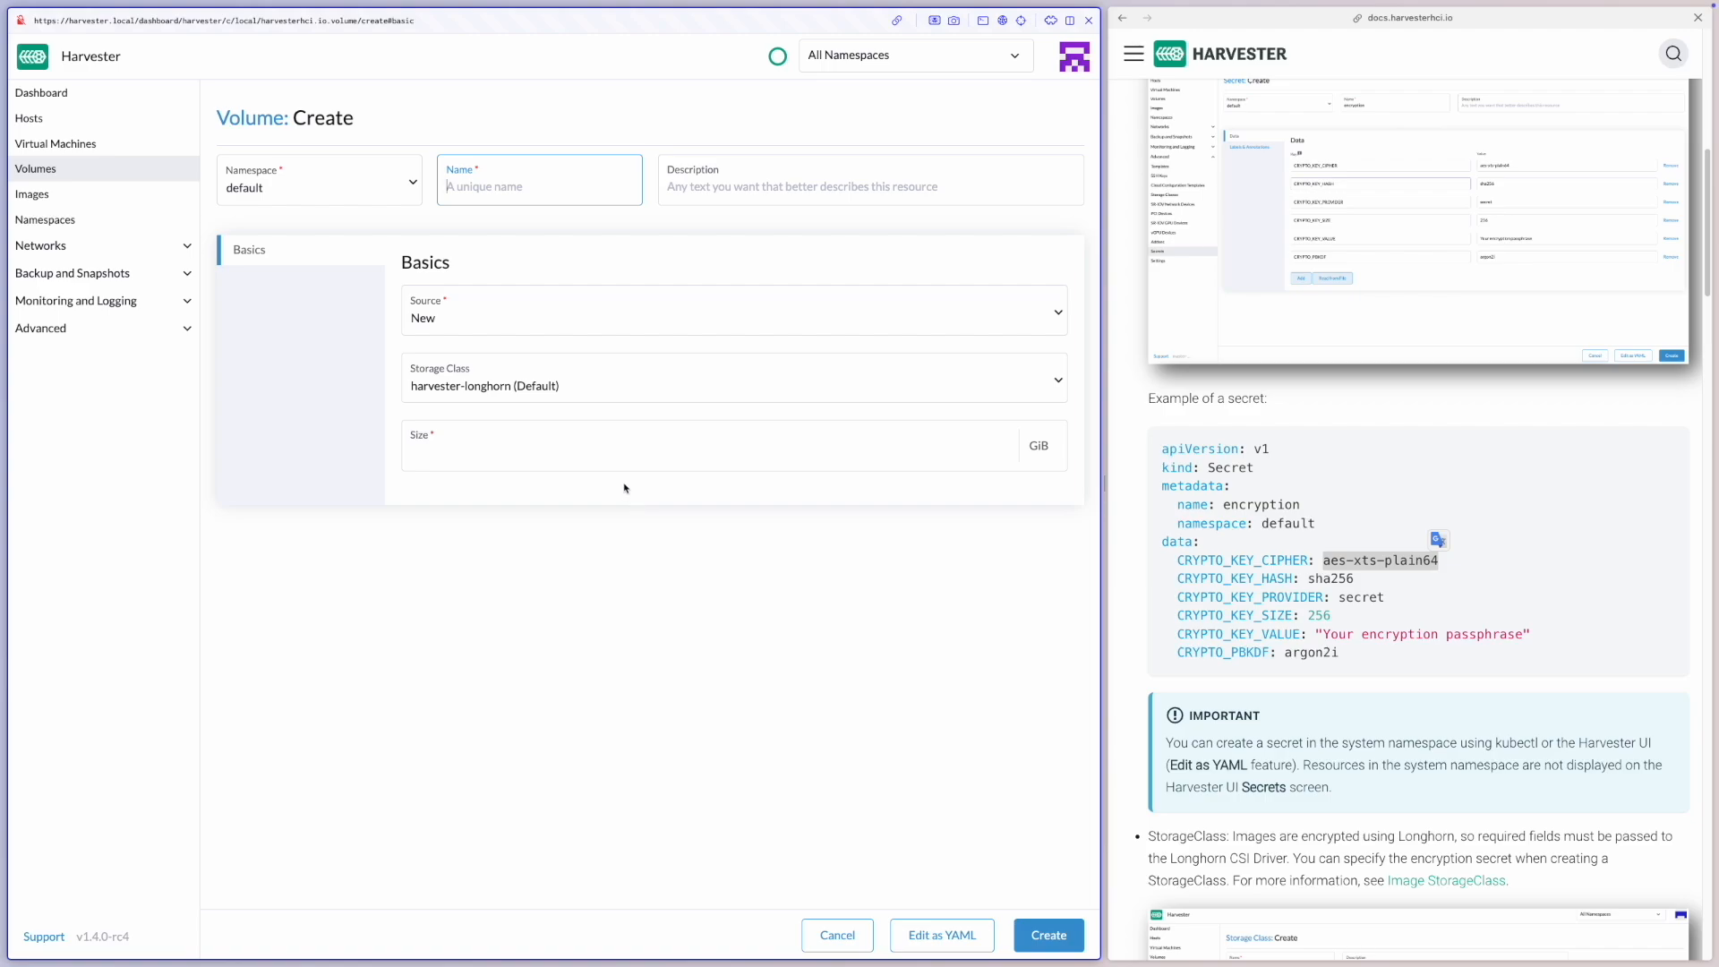
click(573, 386)
click(521, 471)
Set the volume's size to 10 GiB, name it en1, and create it
click(542, 455)
text(10)
click(559, 189)
text(en1)
click(793, 776)
click(1061, 935)
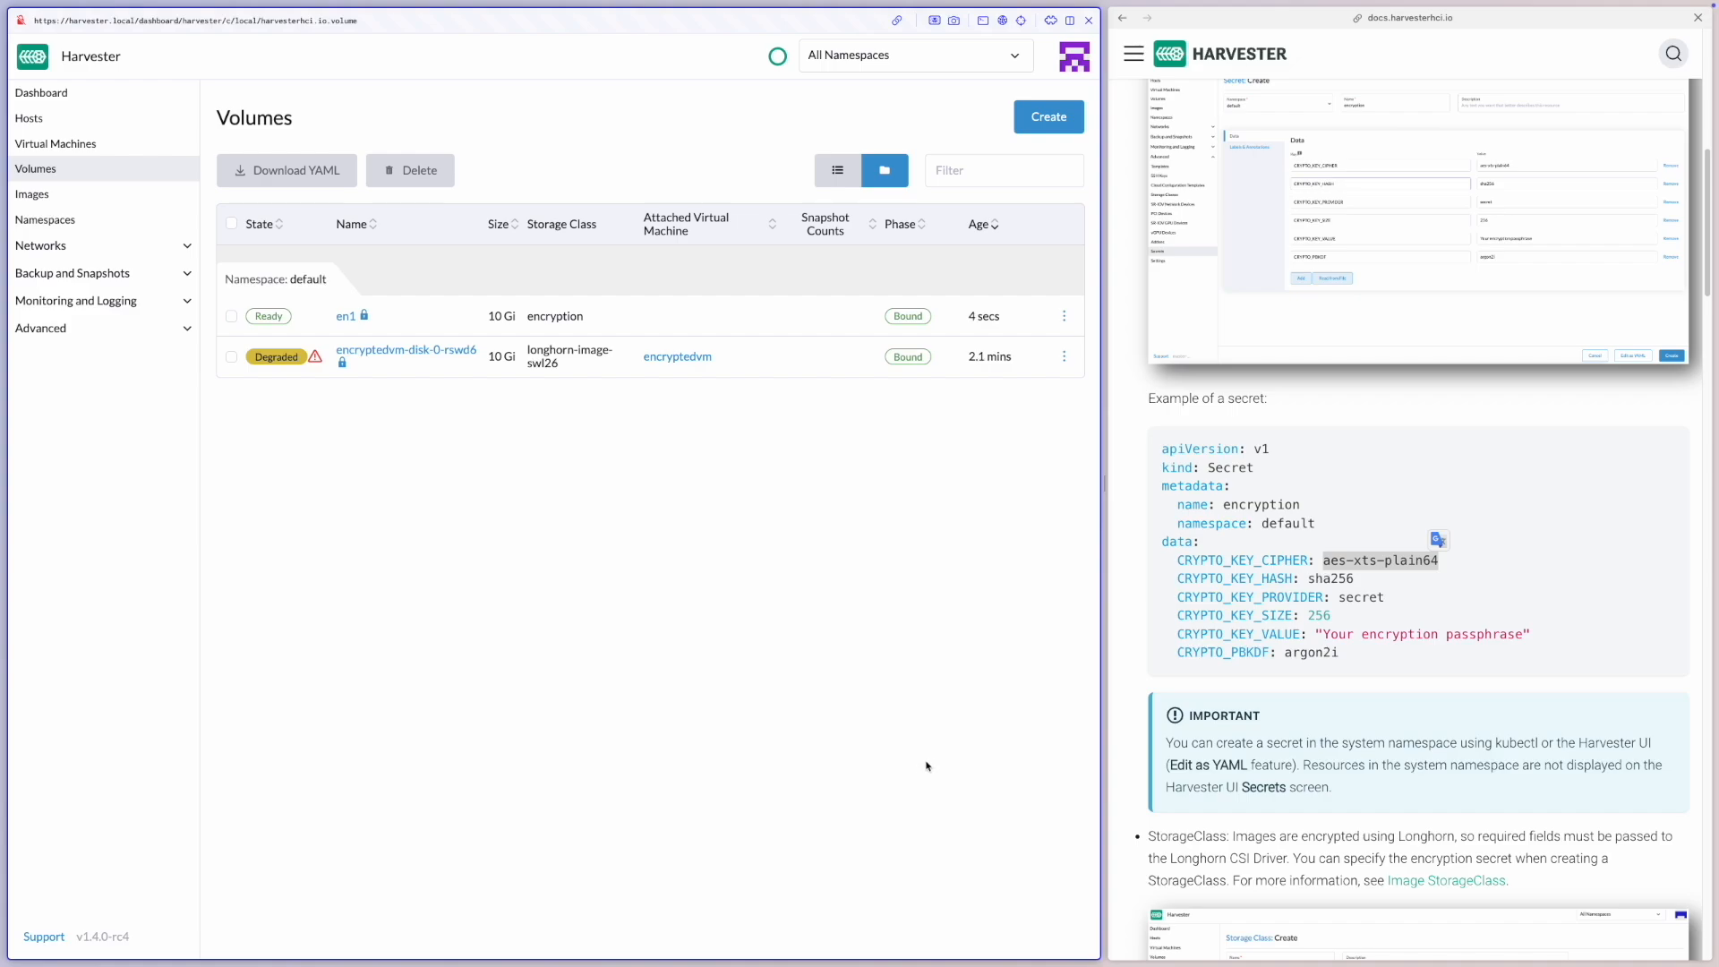
Start a new virtual machine named test2 with 2 CPU cores and 2 GiB of memory
click(176, 144)
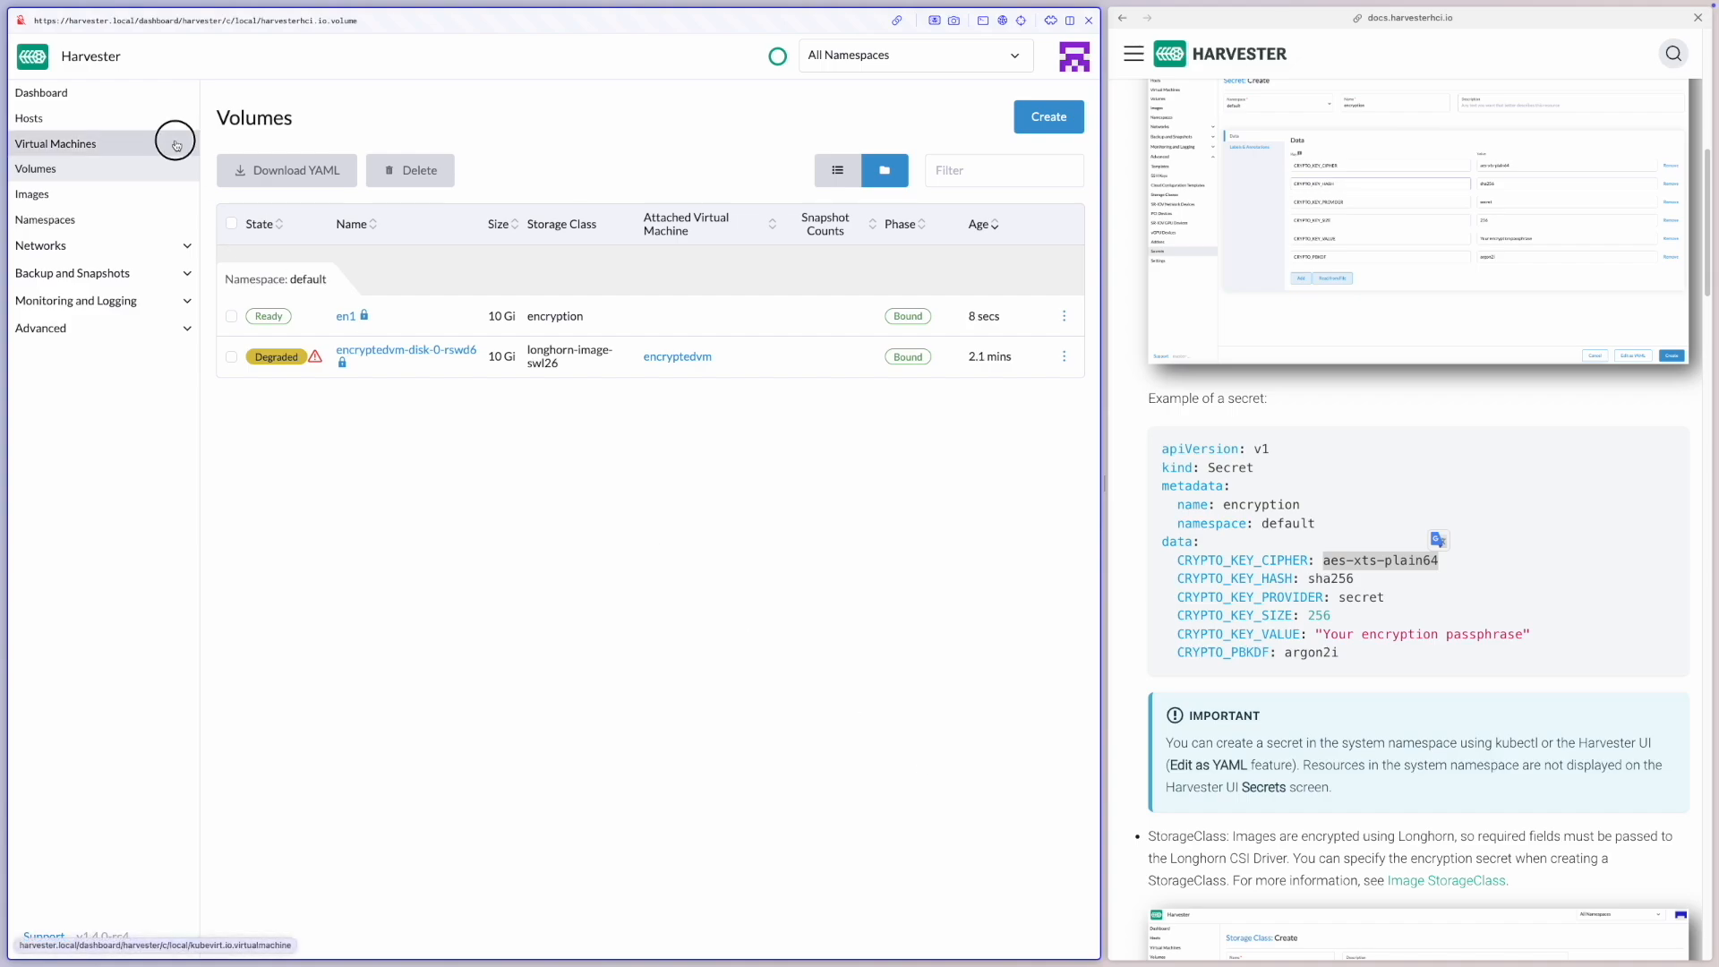
click(1052, 127)
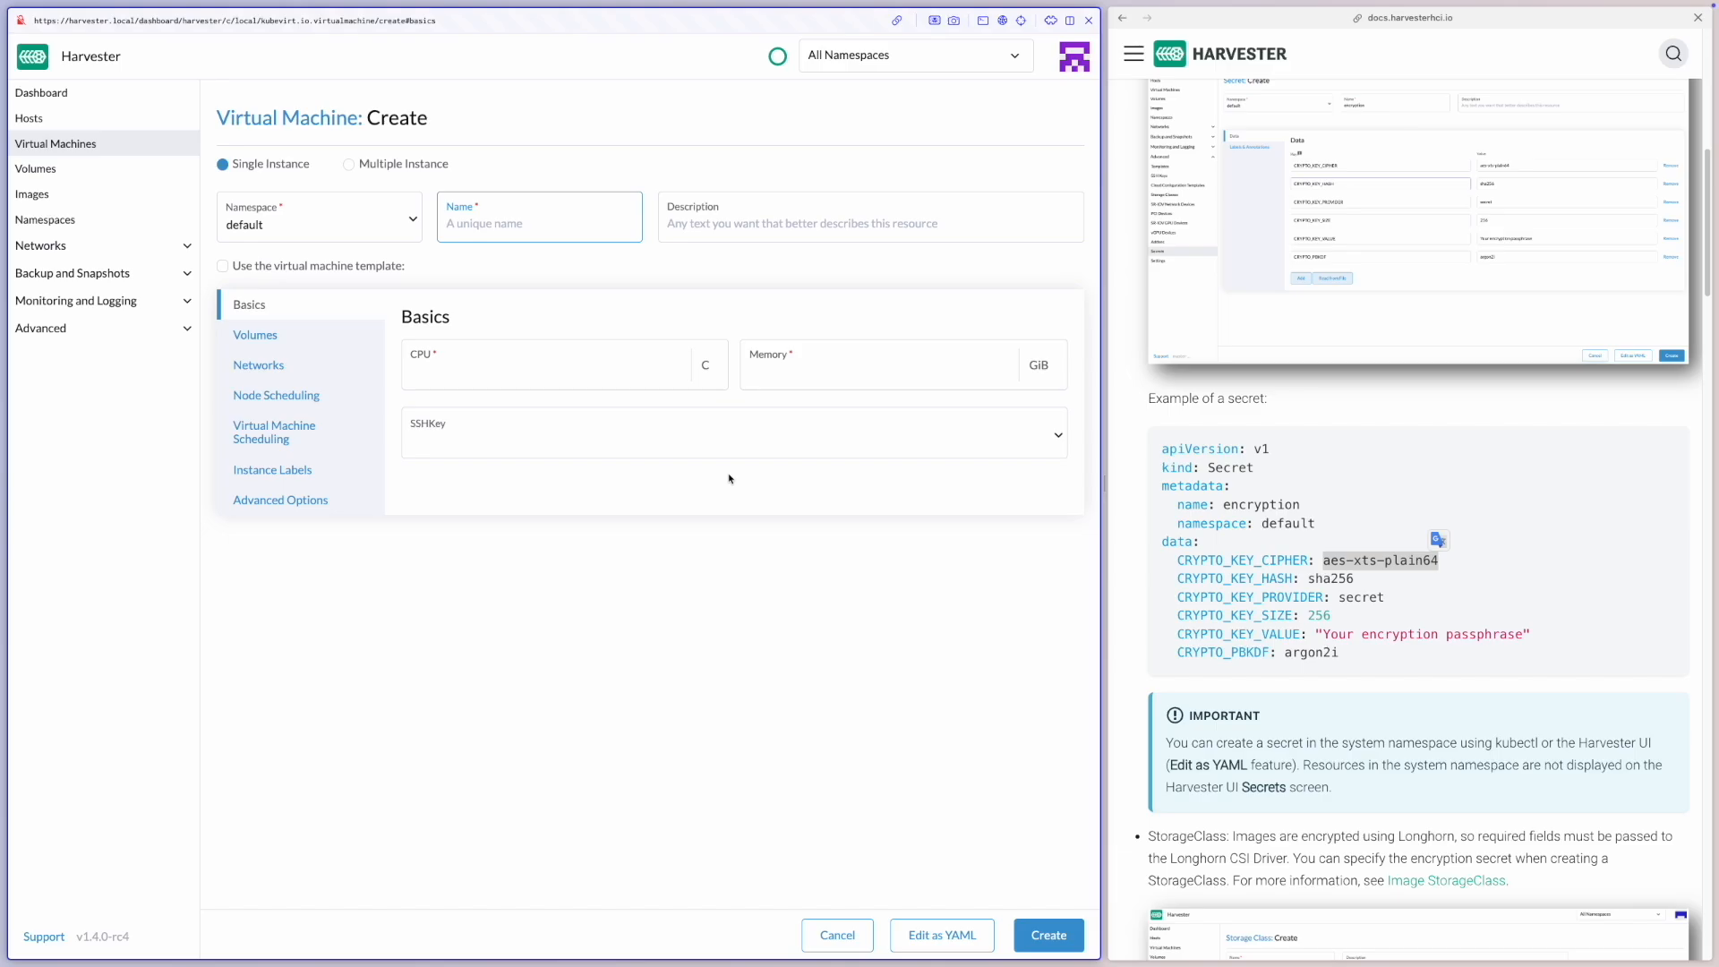
click(555, 372)
text(2)
key(Tab)
text(2)
click(560, 228)
text(test2)
Use default/alpine-extended-3.20.3-x86_64.iso as the image for test2's disk-0 volume
click(341, 338)
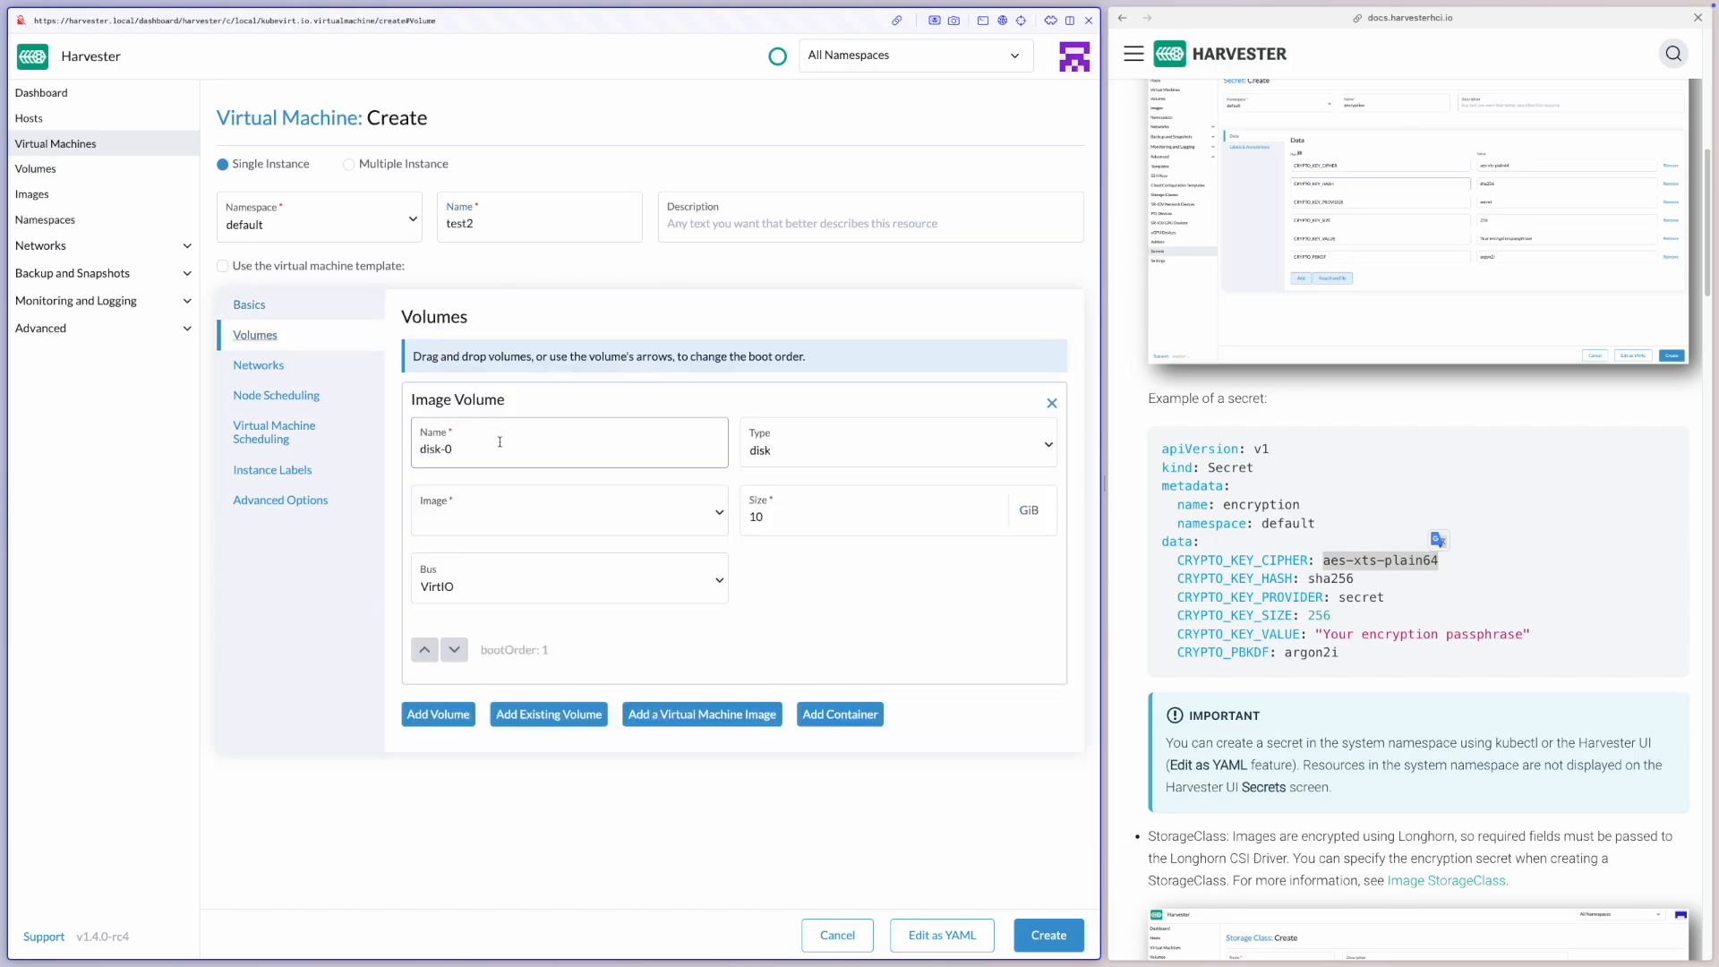
click(517, 527)
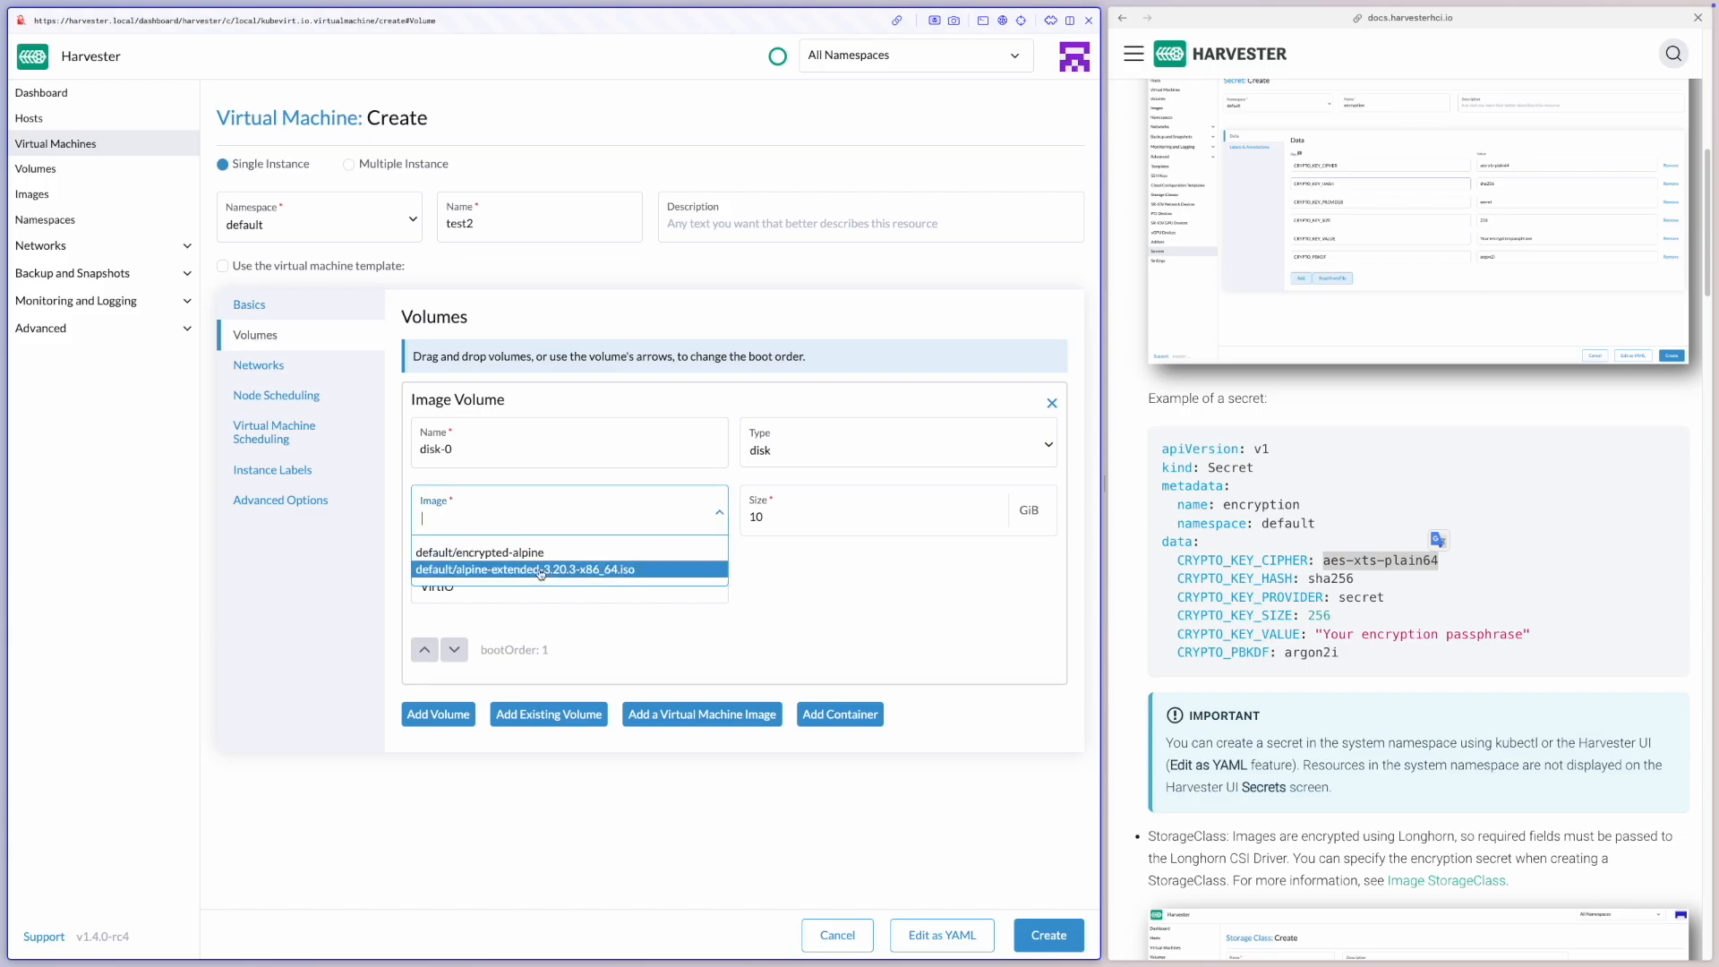
click(541, 574)
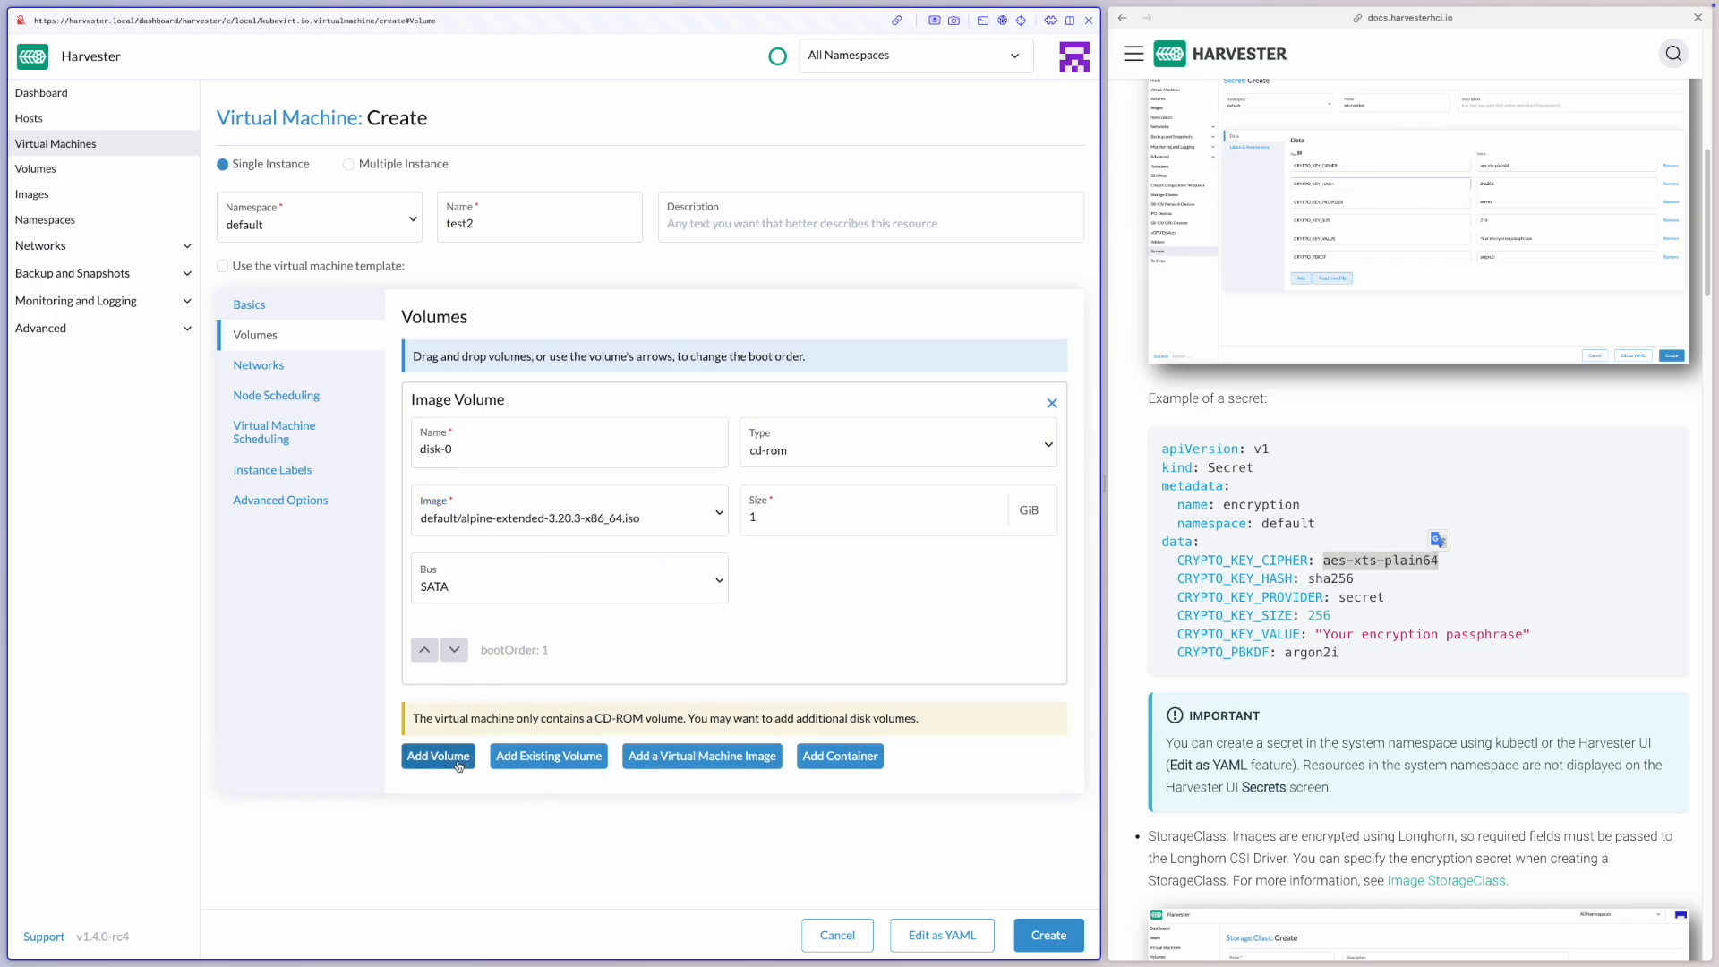
Add the existing volume en1 as a second disk and create the virtual machine
click(549, 756)
scroll(555, 734, down, 2)
click(582, 671)
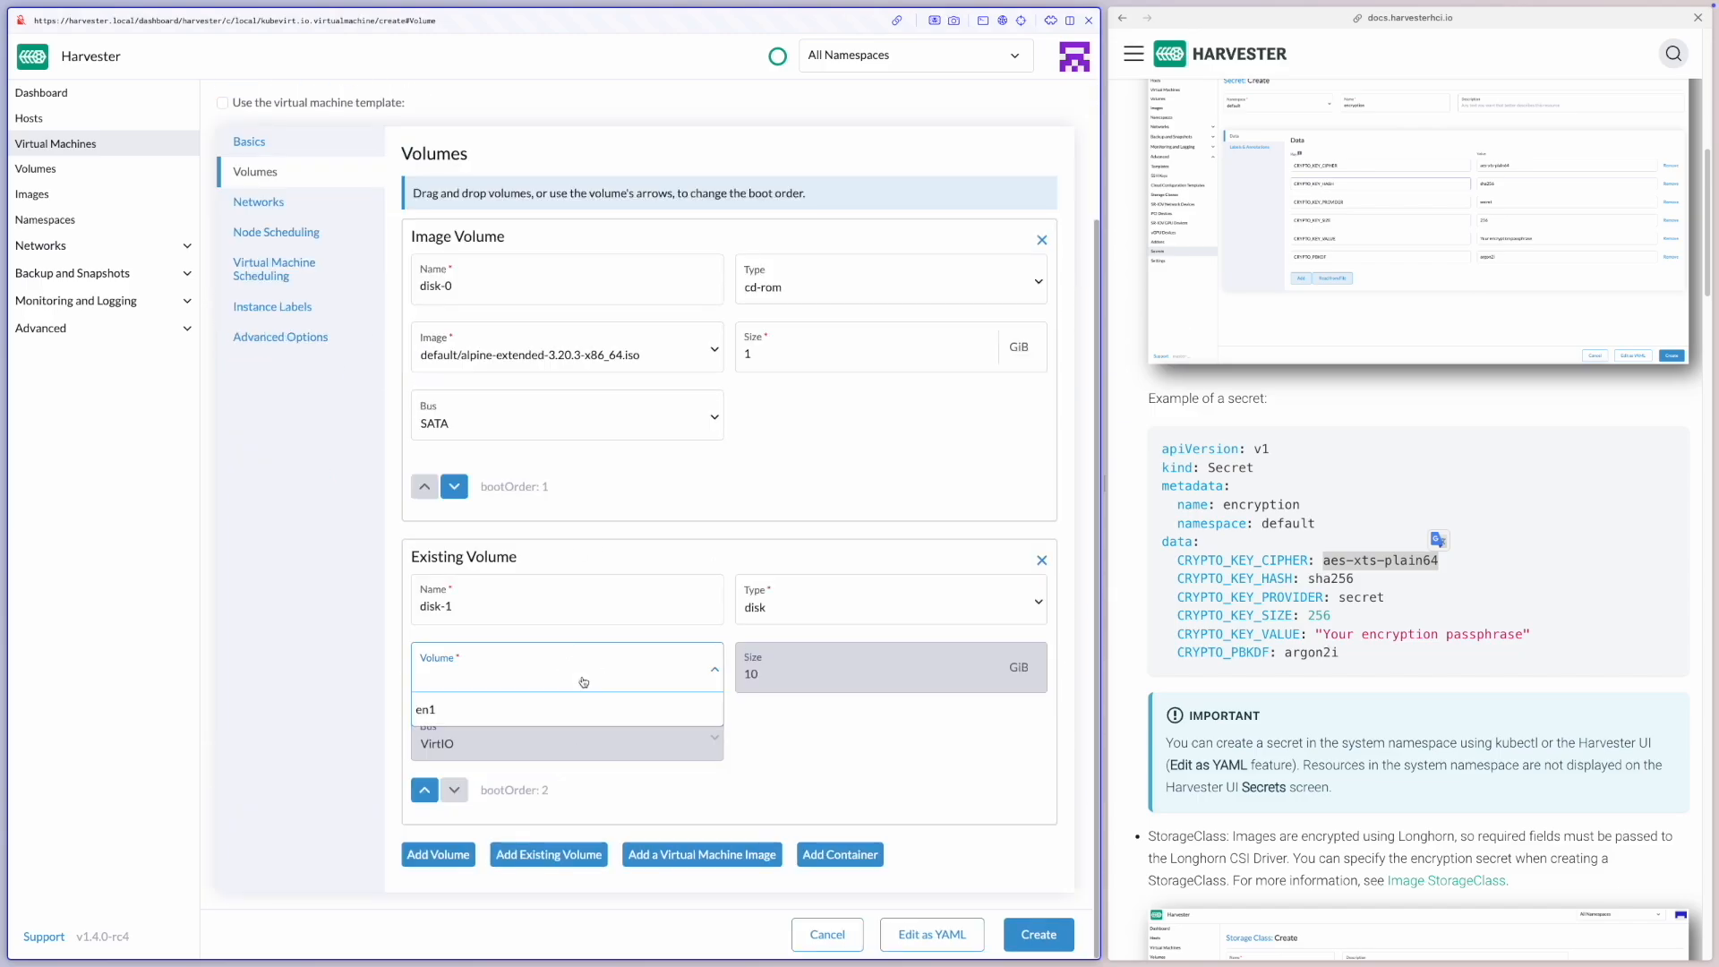
click(587, 709)
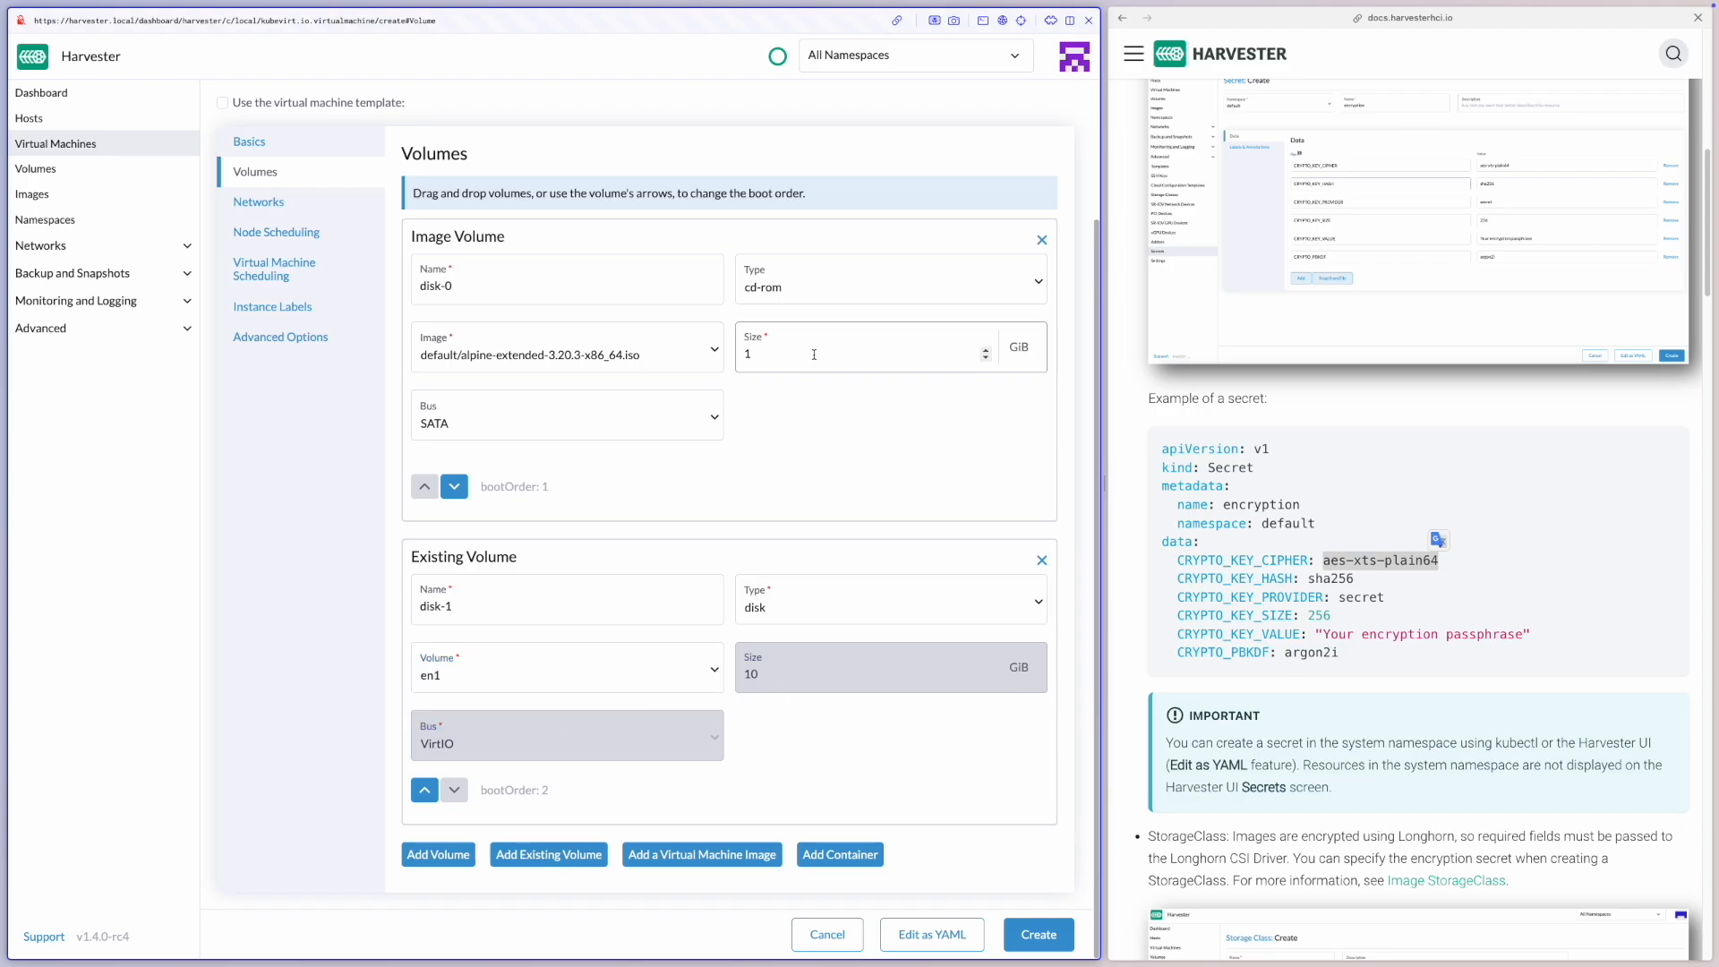
click(1021, 928)
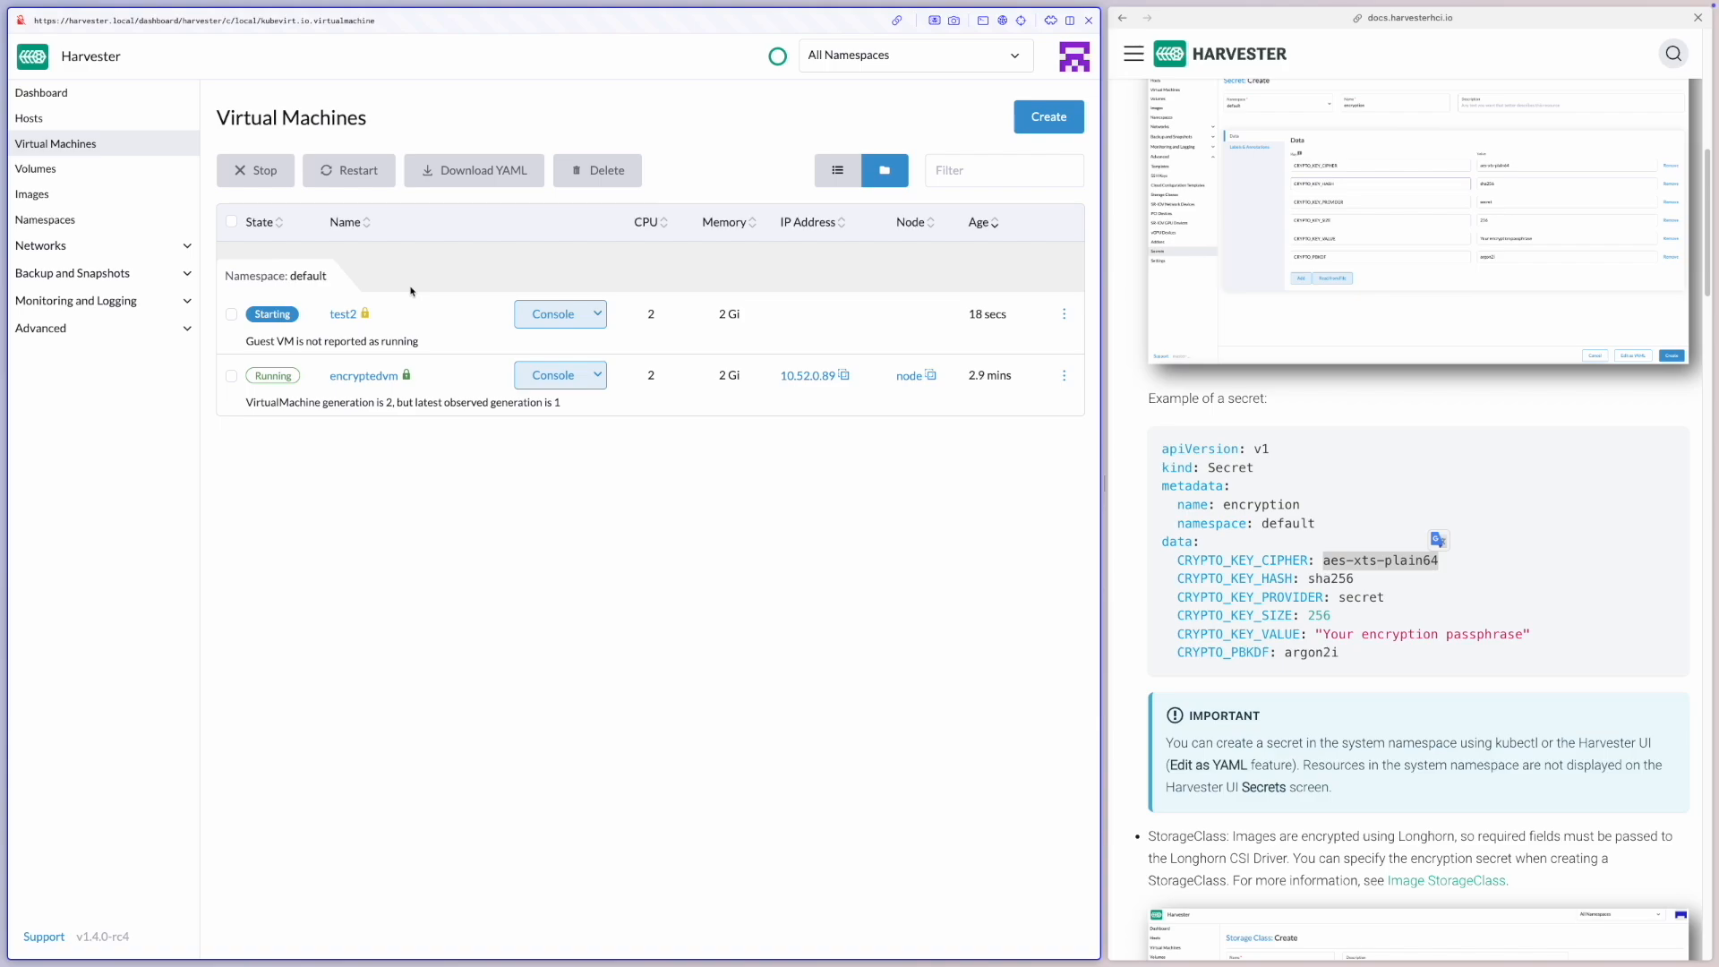
Check the encryption indicators of encryptedvm and test2, and examine the encryption value of each test2 volume
mouse_move(407, 376)
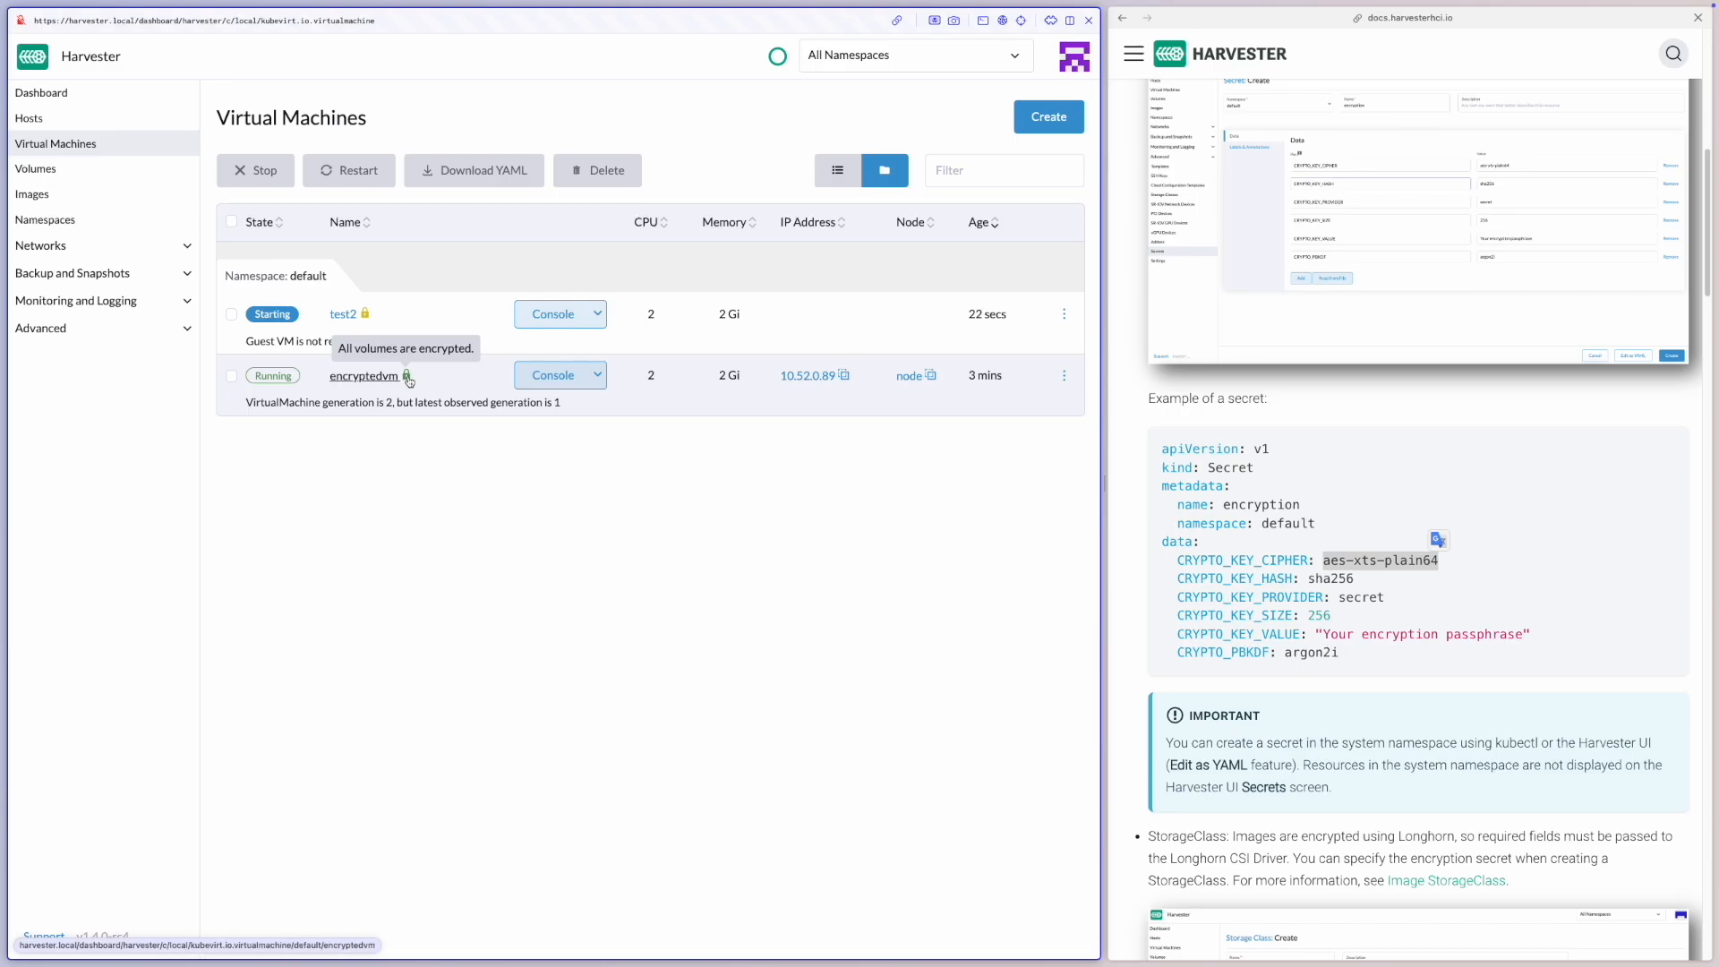
mouse_move(365, 315)
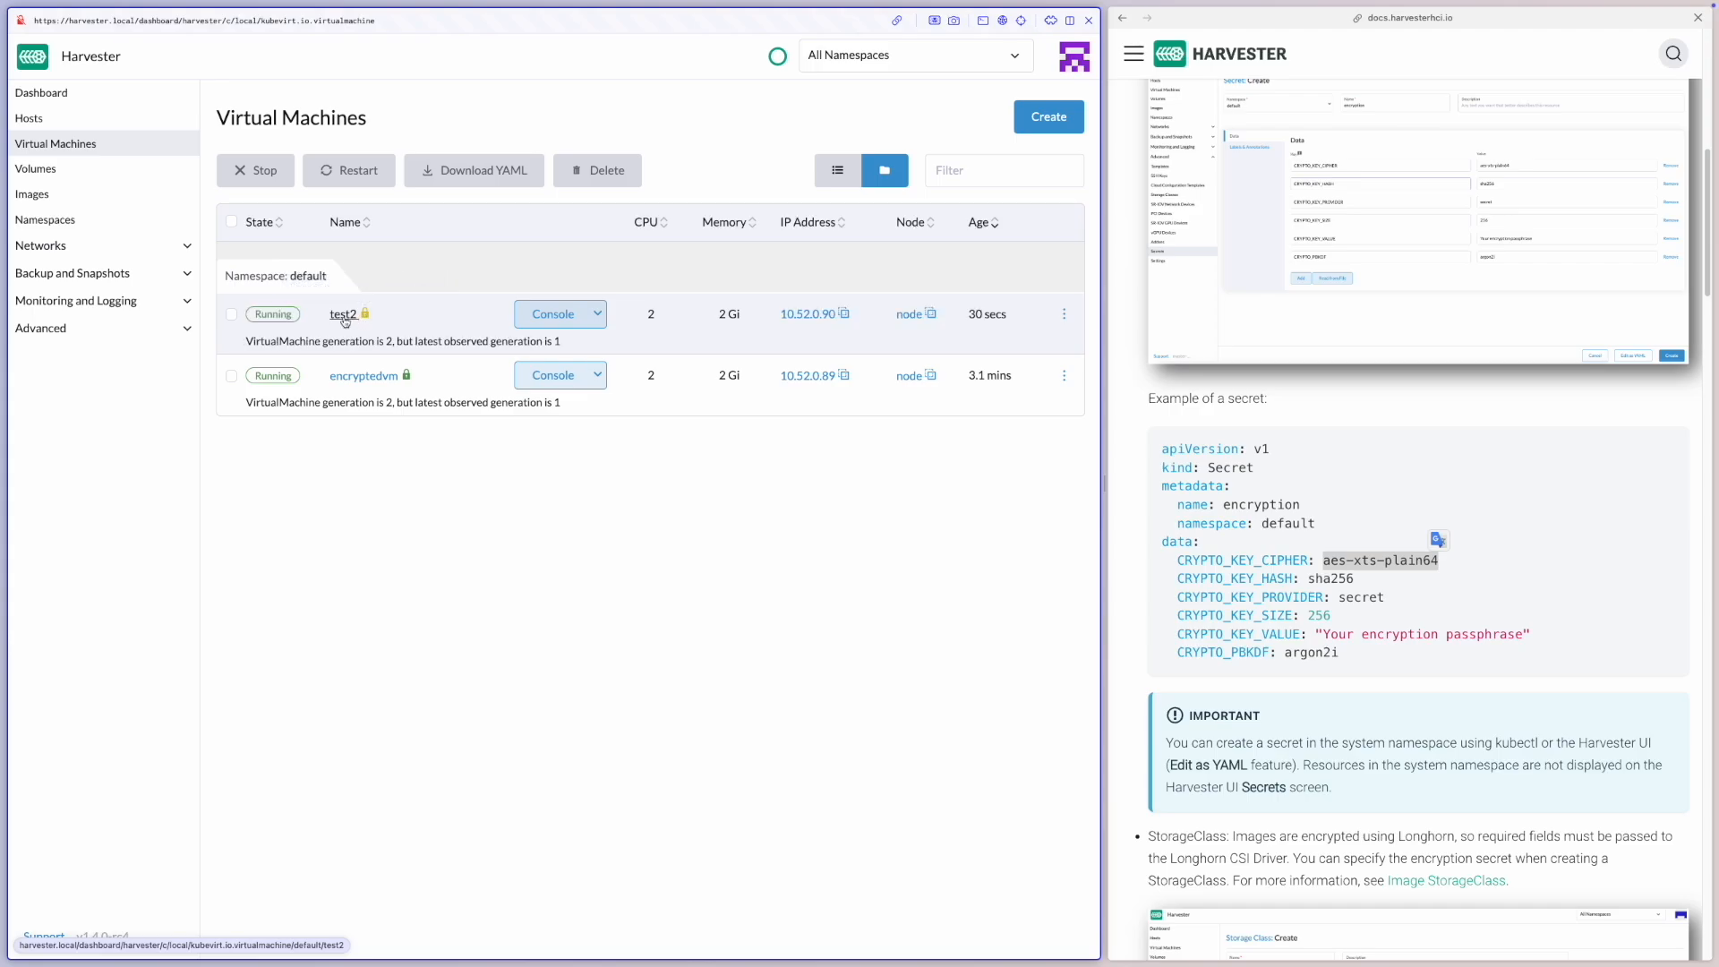
click(343, 316)
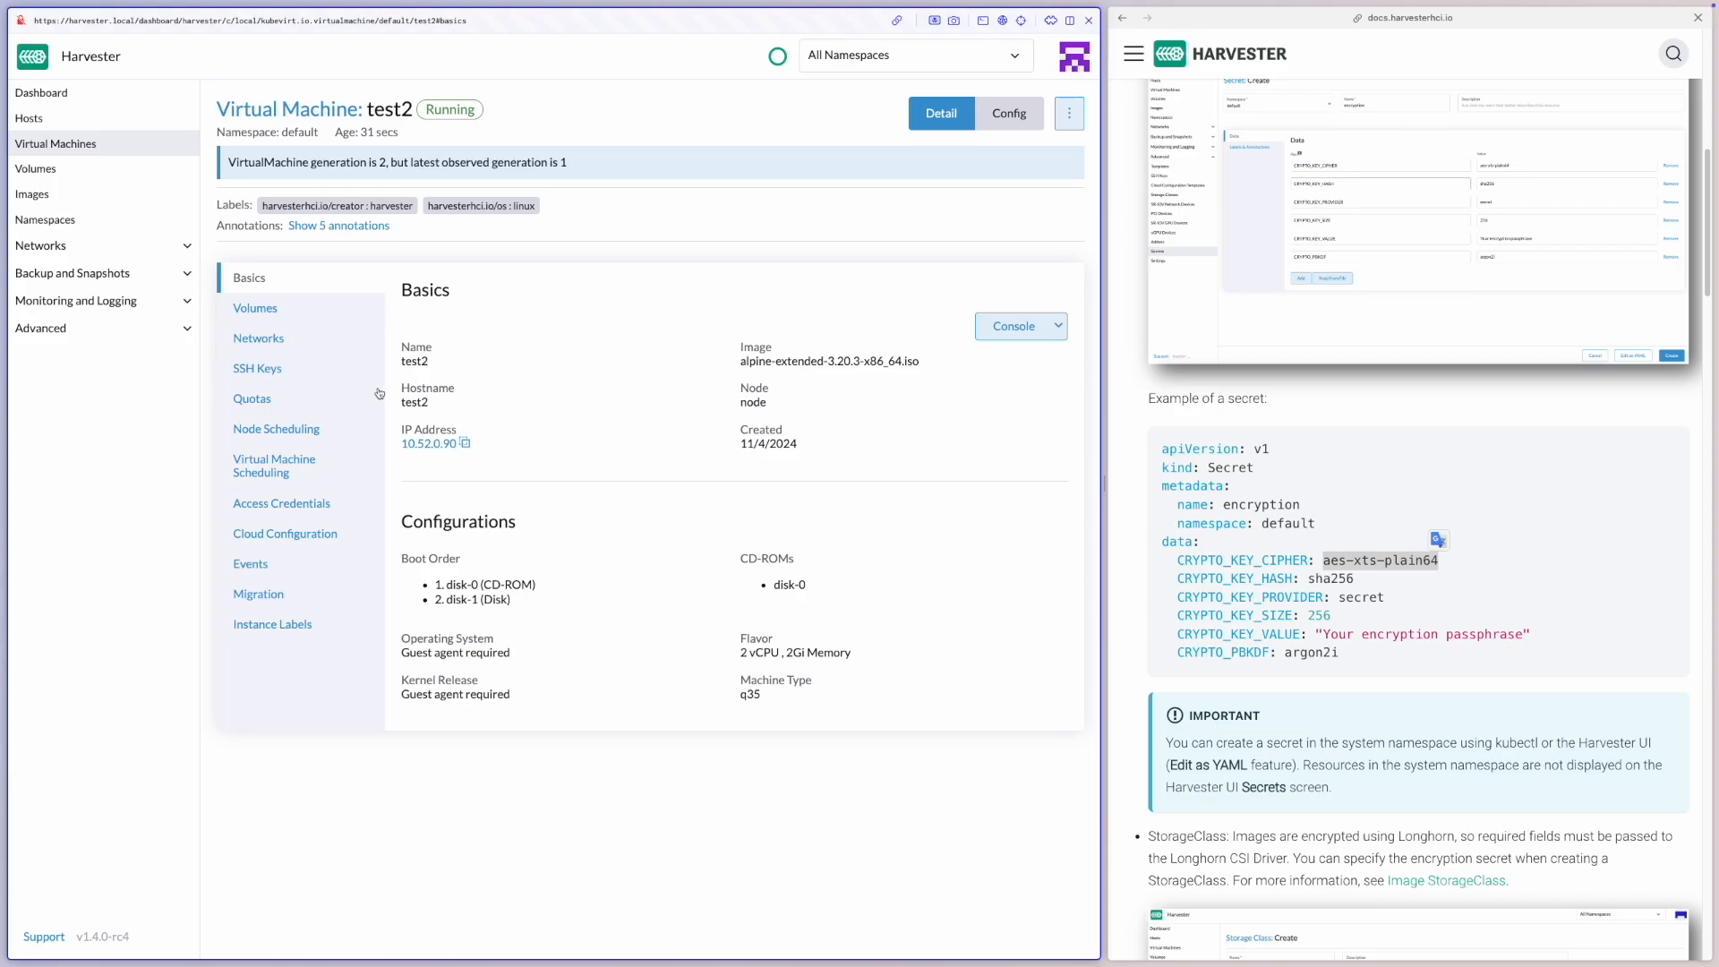
click(256, 307)
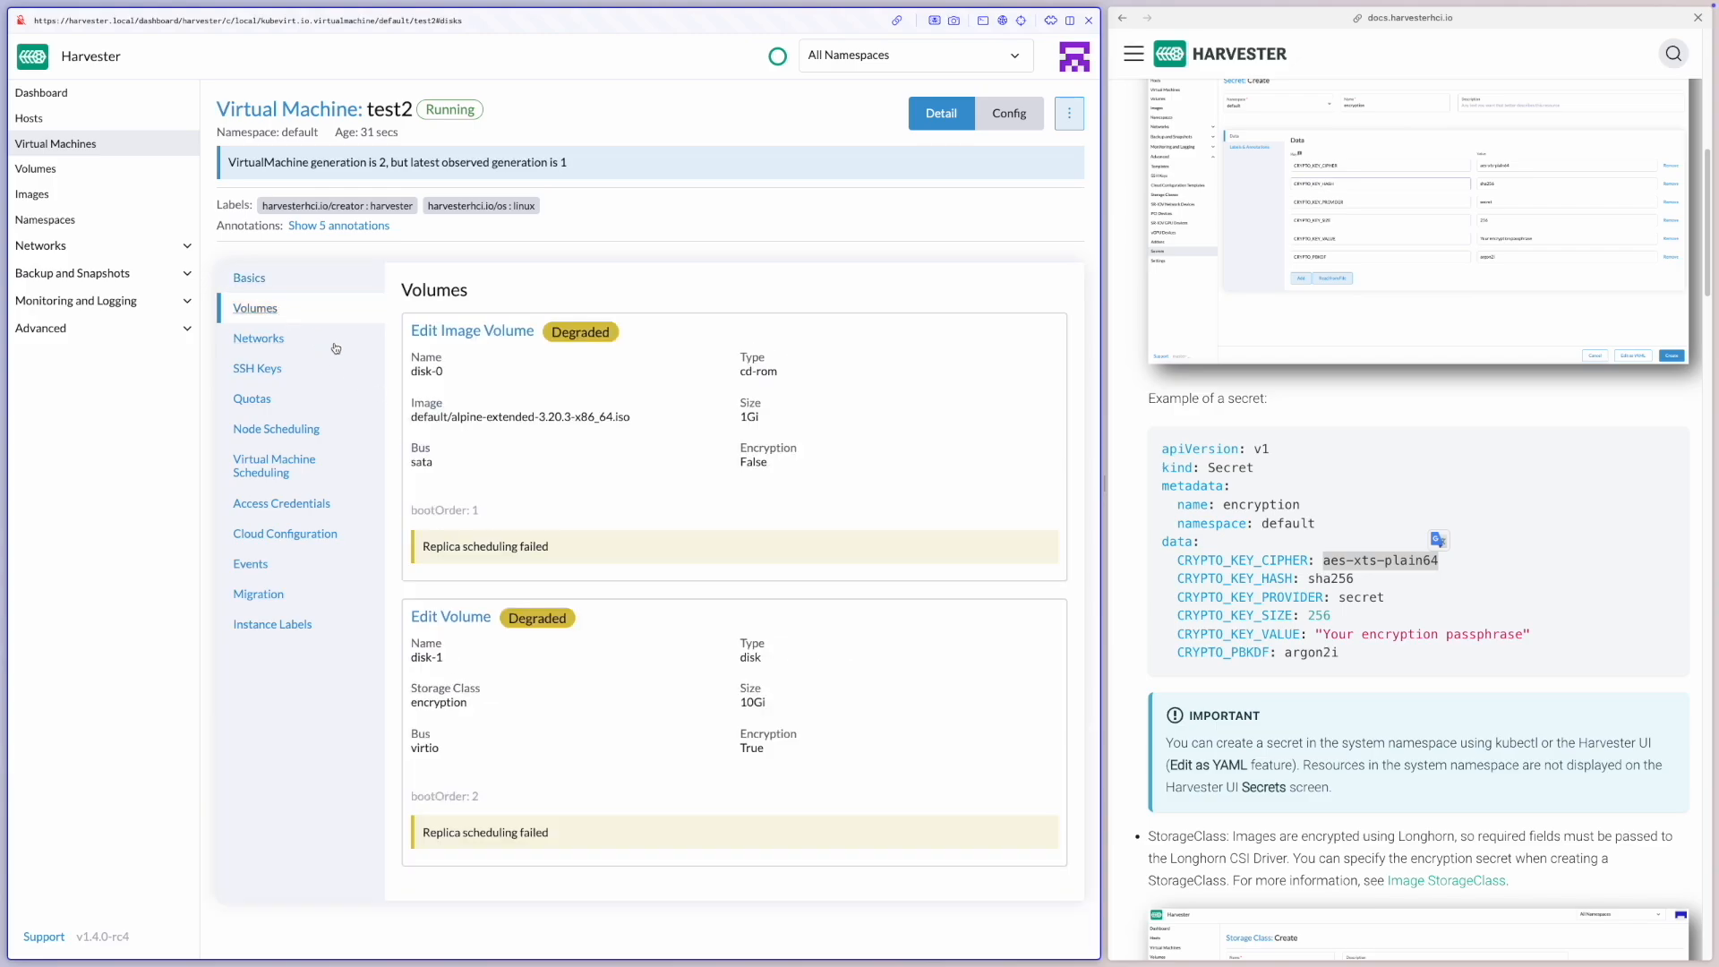
drag(790, 467, 734, 450)
drag(781, 752, 739, 731)
click(782, 475)
Open the Image Security page in the Harvester documentation
click(1135, 399)
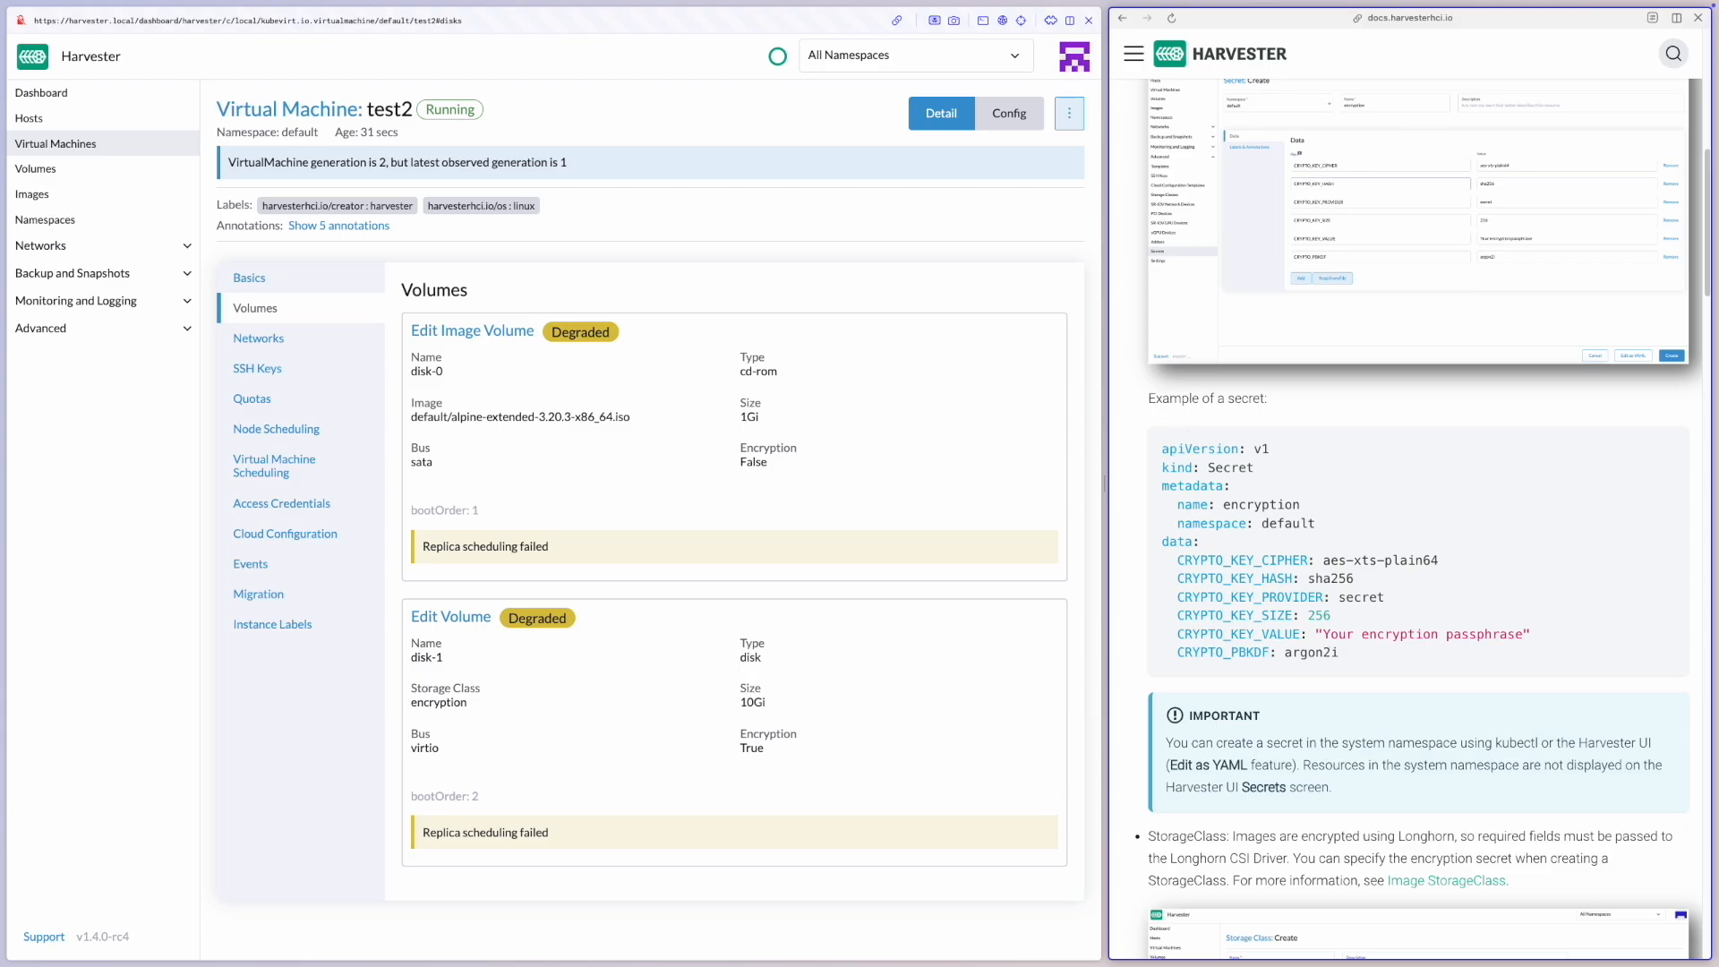
click(1134, 55)
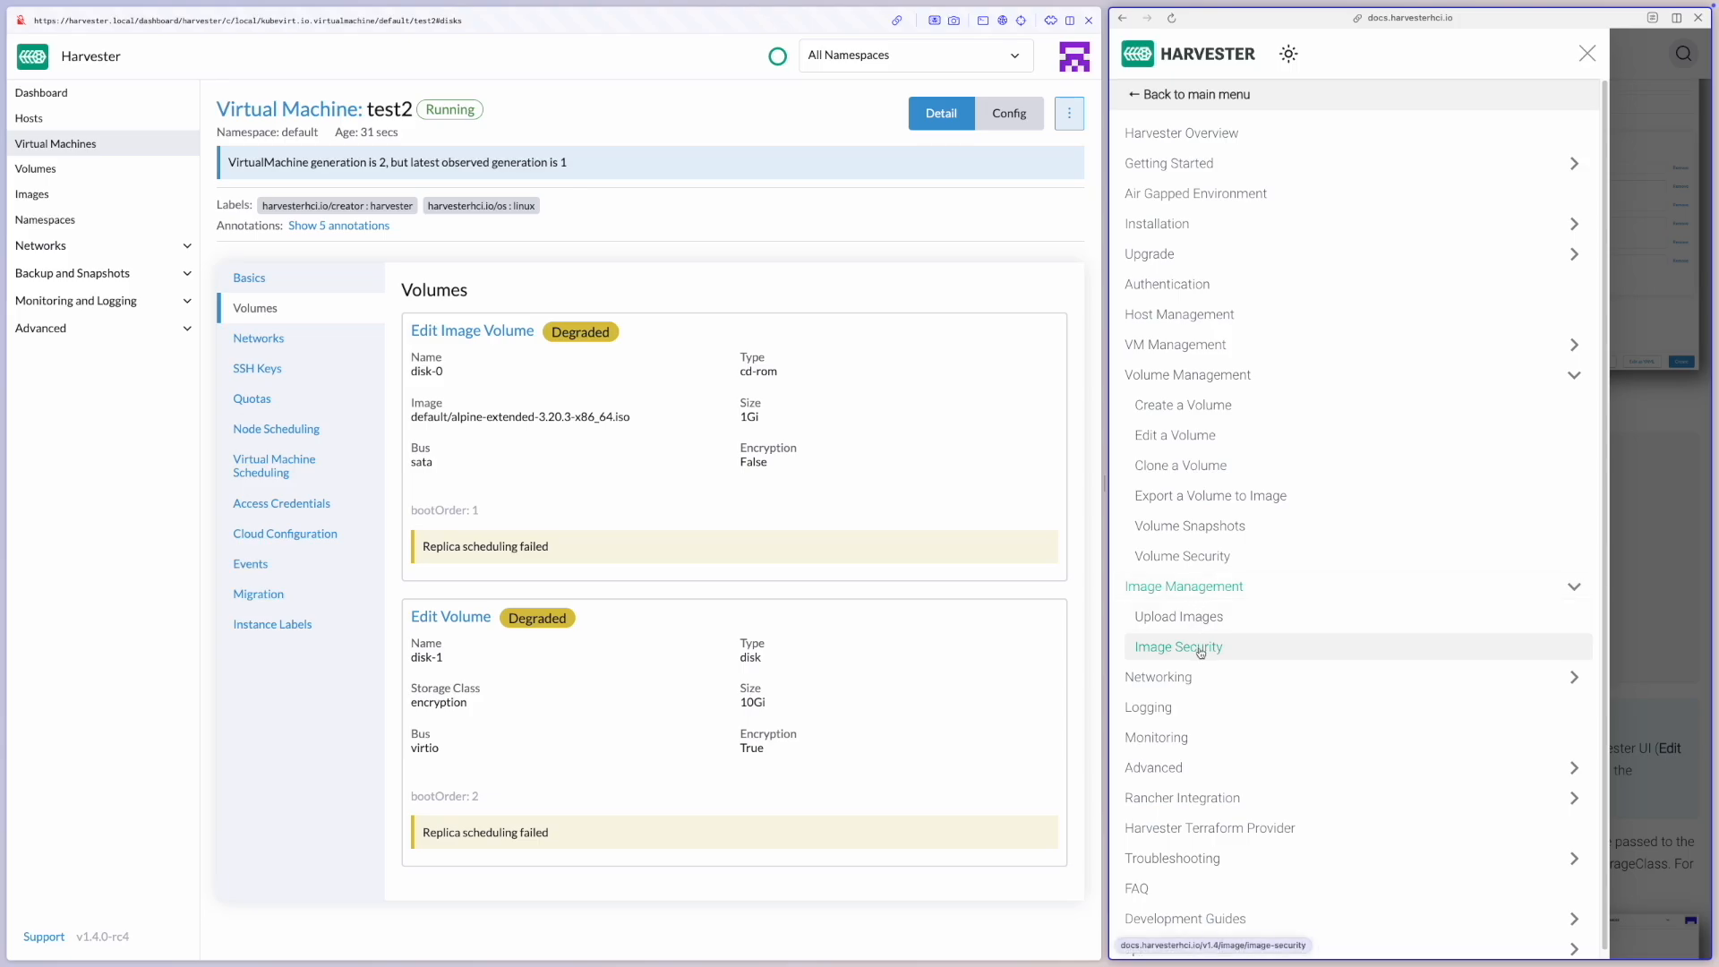
click(1230, 654)
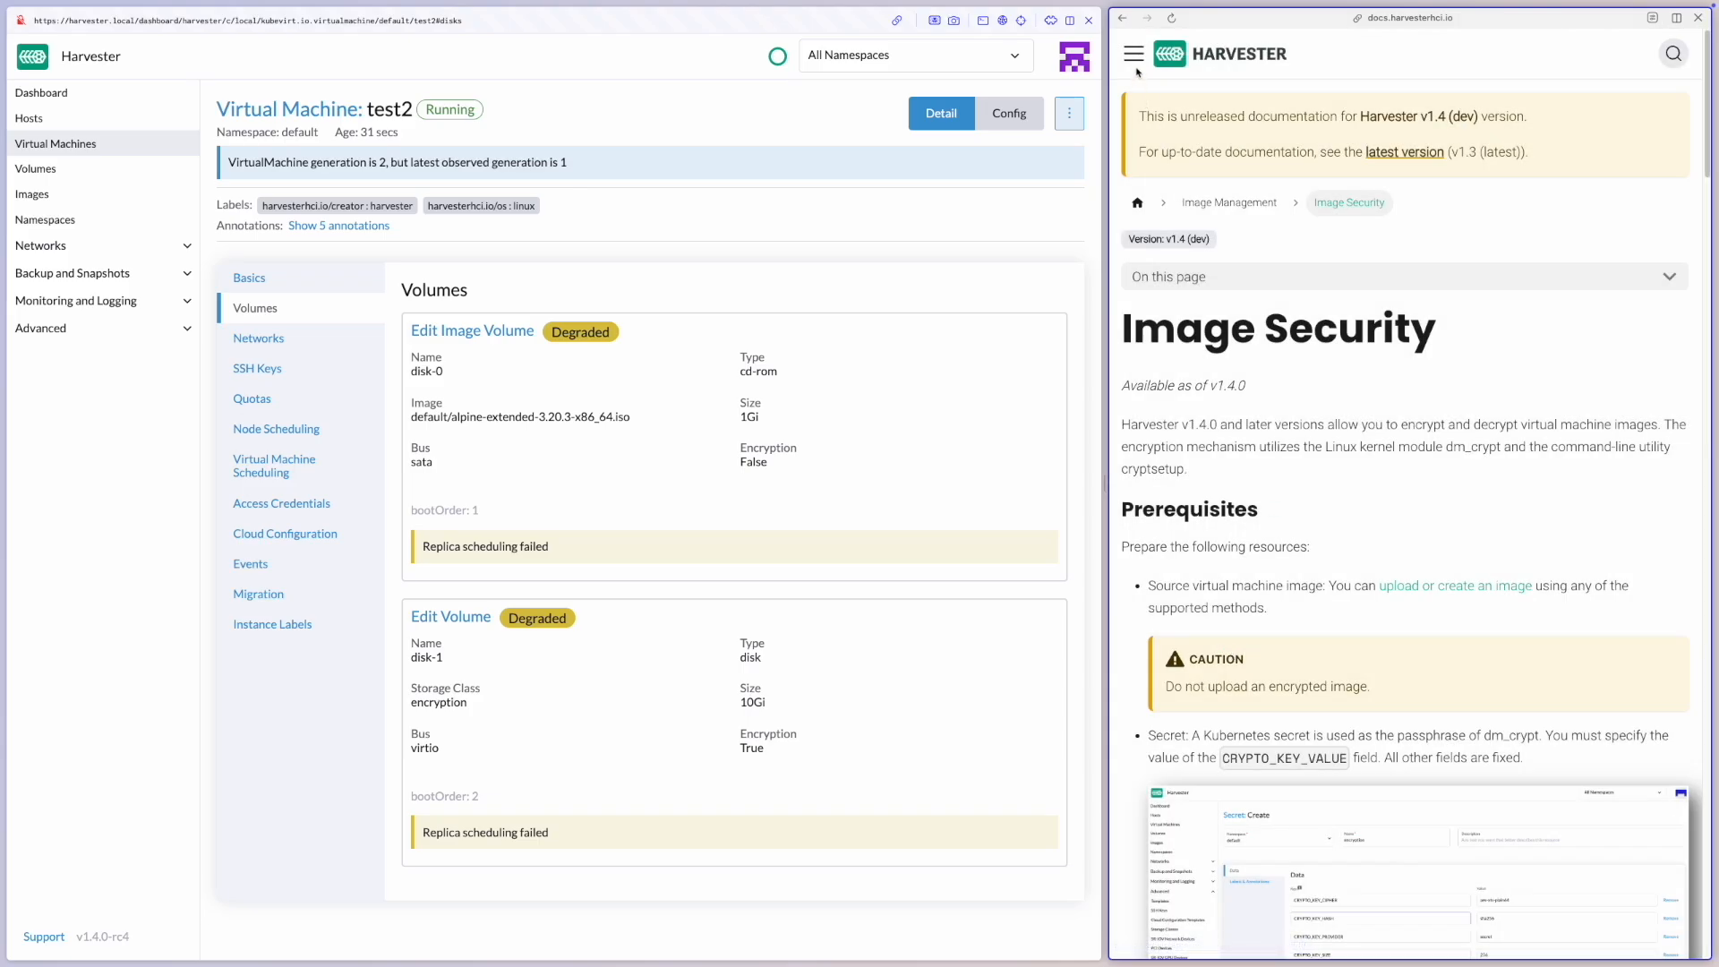
Open the Volume Security documentation page under Volume Management and review its prerequisites, example secret and limitations
click(1135, 56)
click(1186, 376)
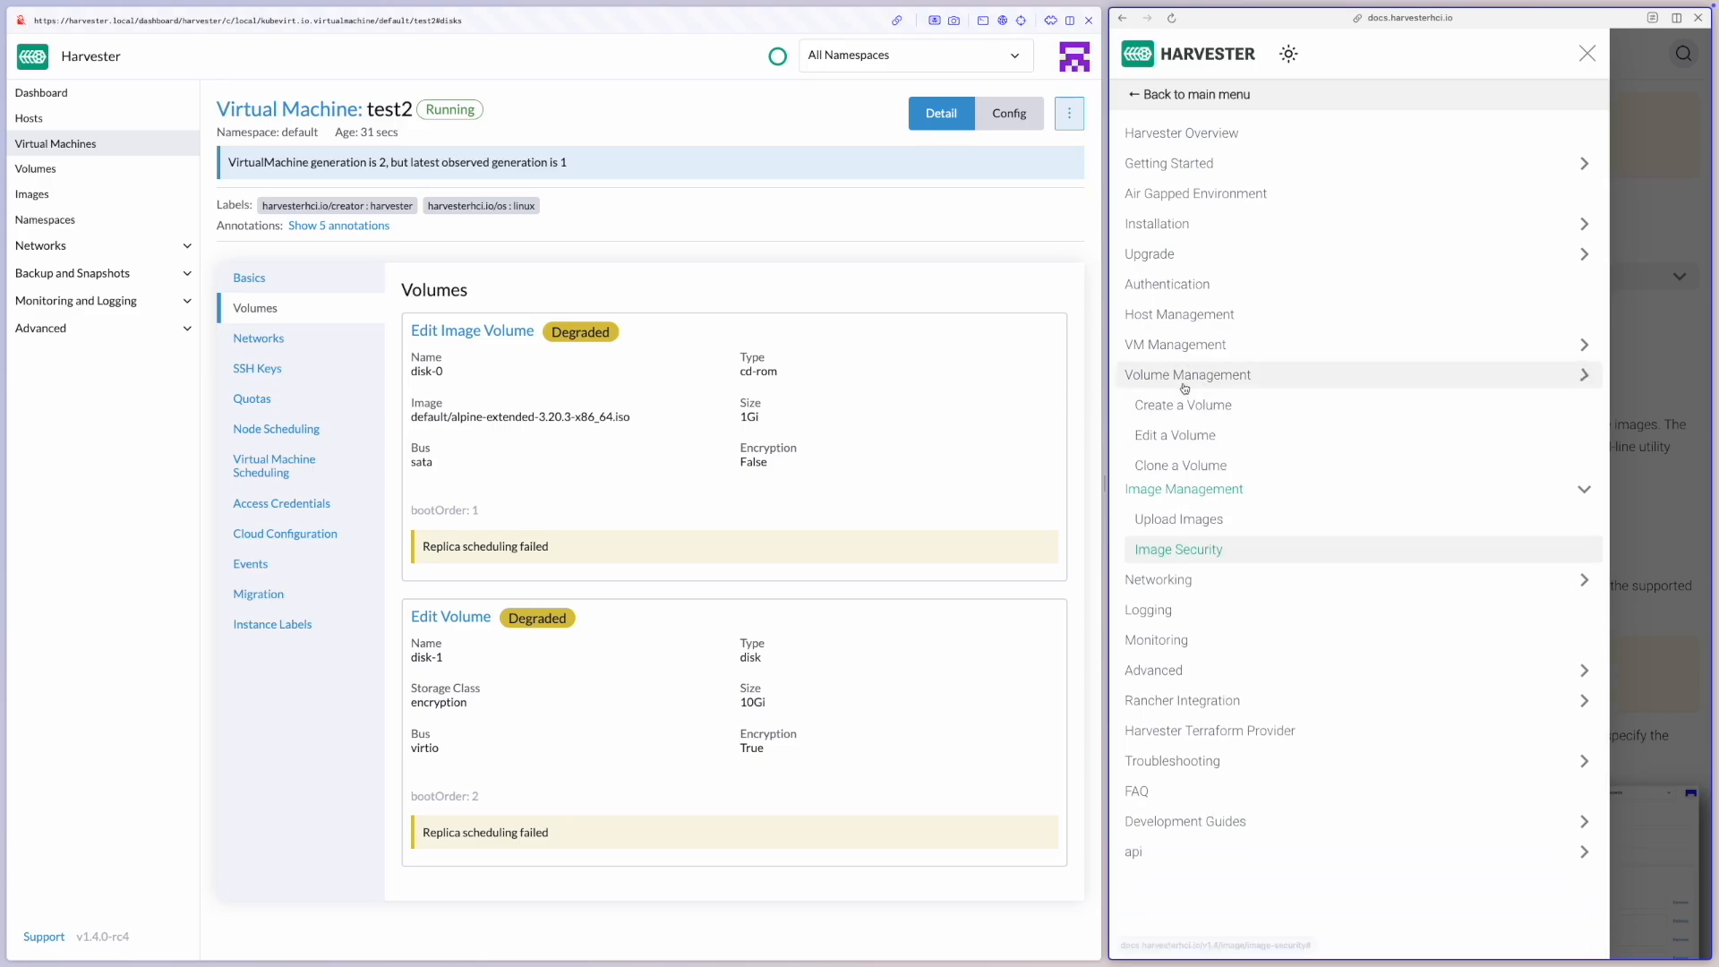
click(1187, 376)
click(1208, 557)
scroll(1326, 555, down, 15)
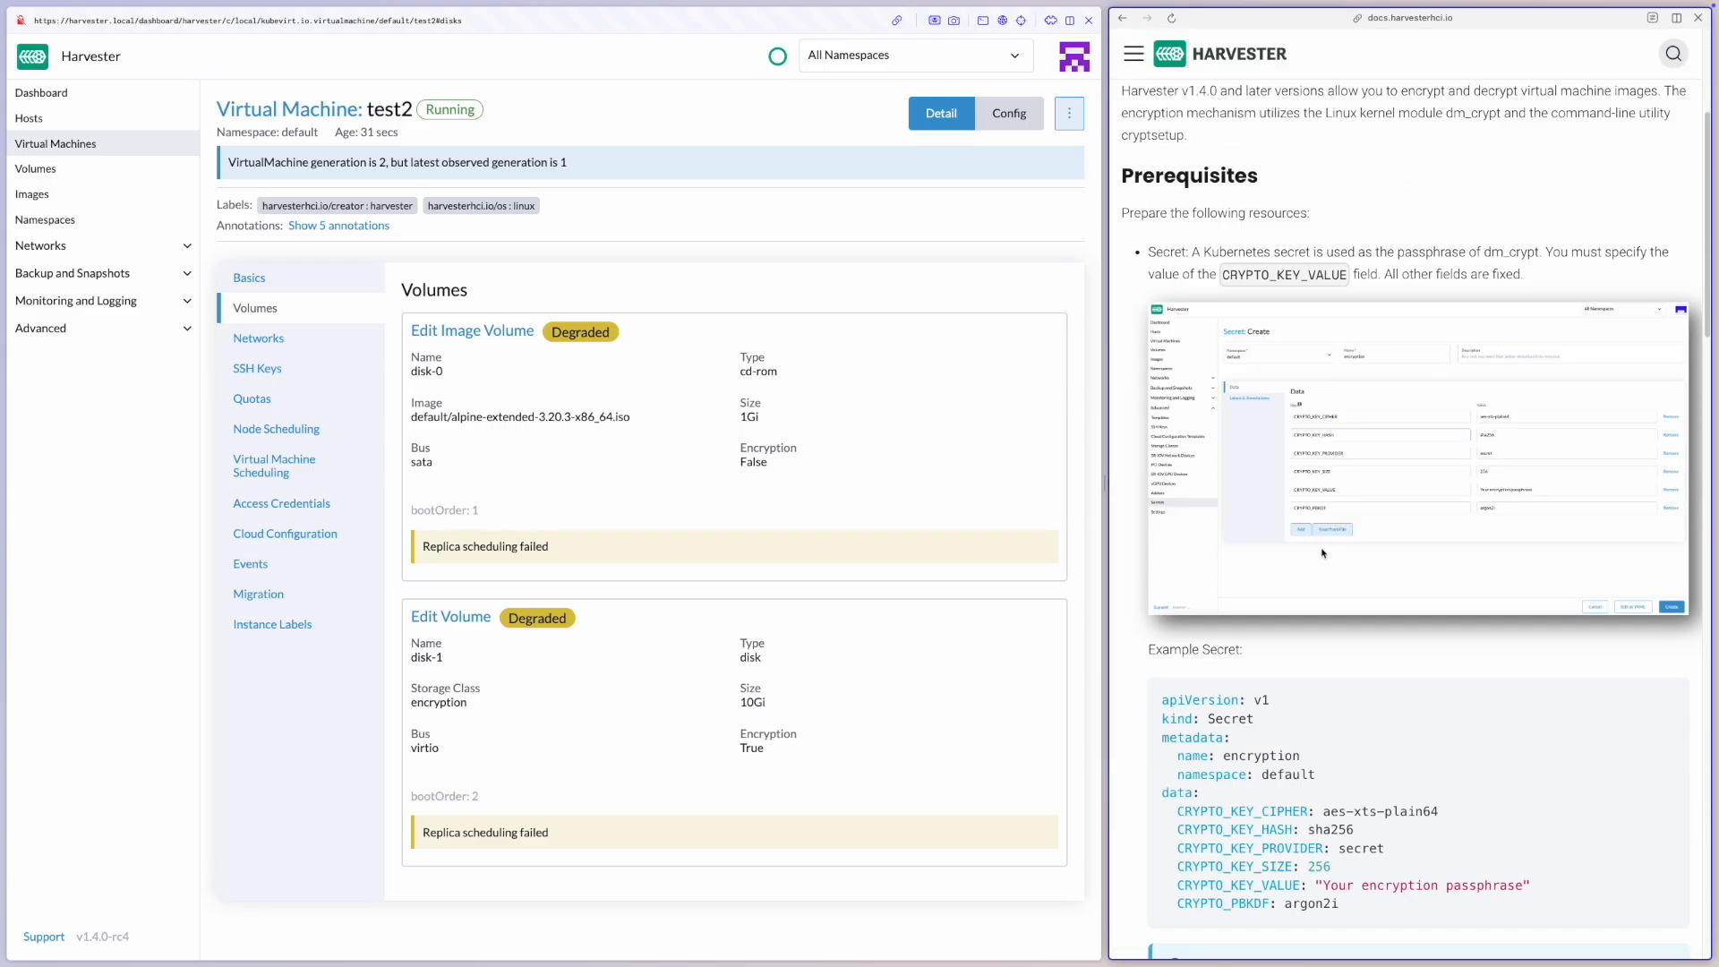
scroll(1323, 554, down, 16)
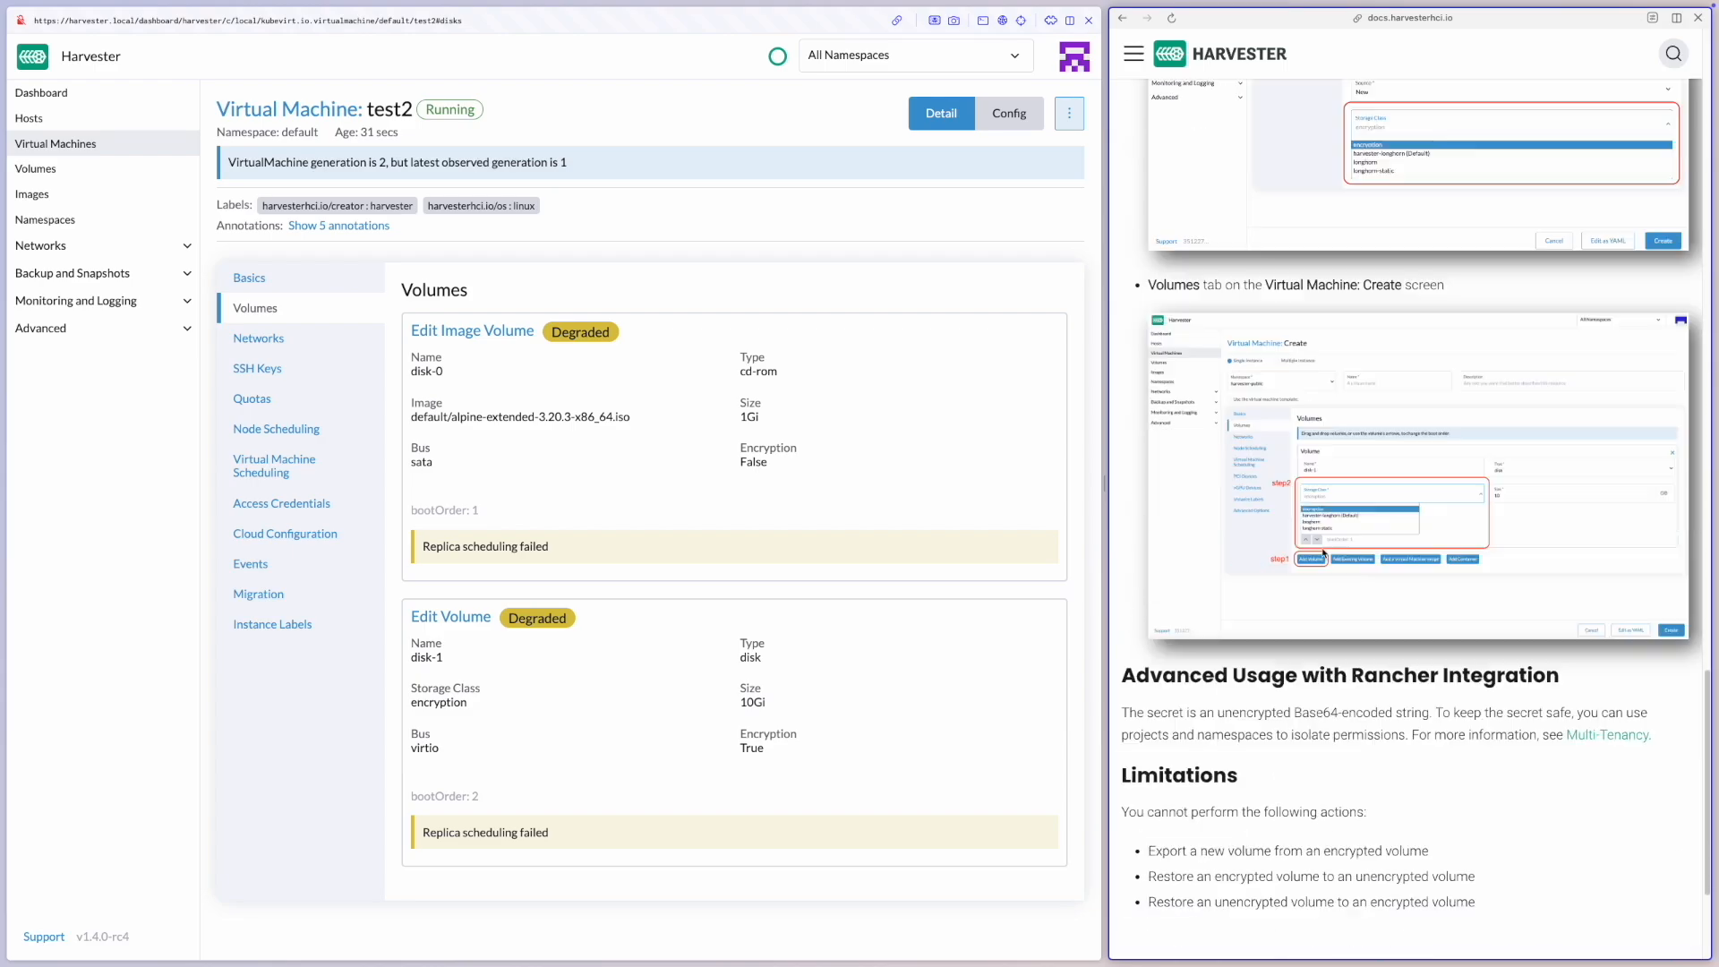
scroll(1323, 549, up, 10)
scroll(1322, 549, up, 10)
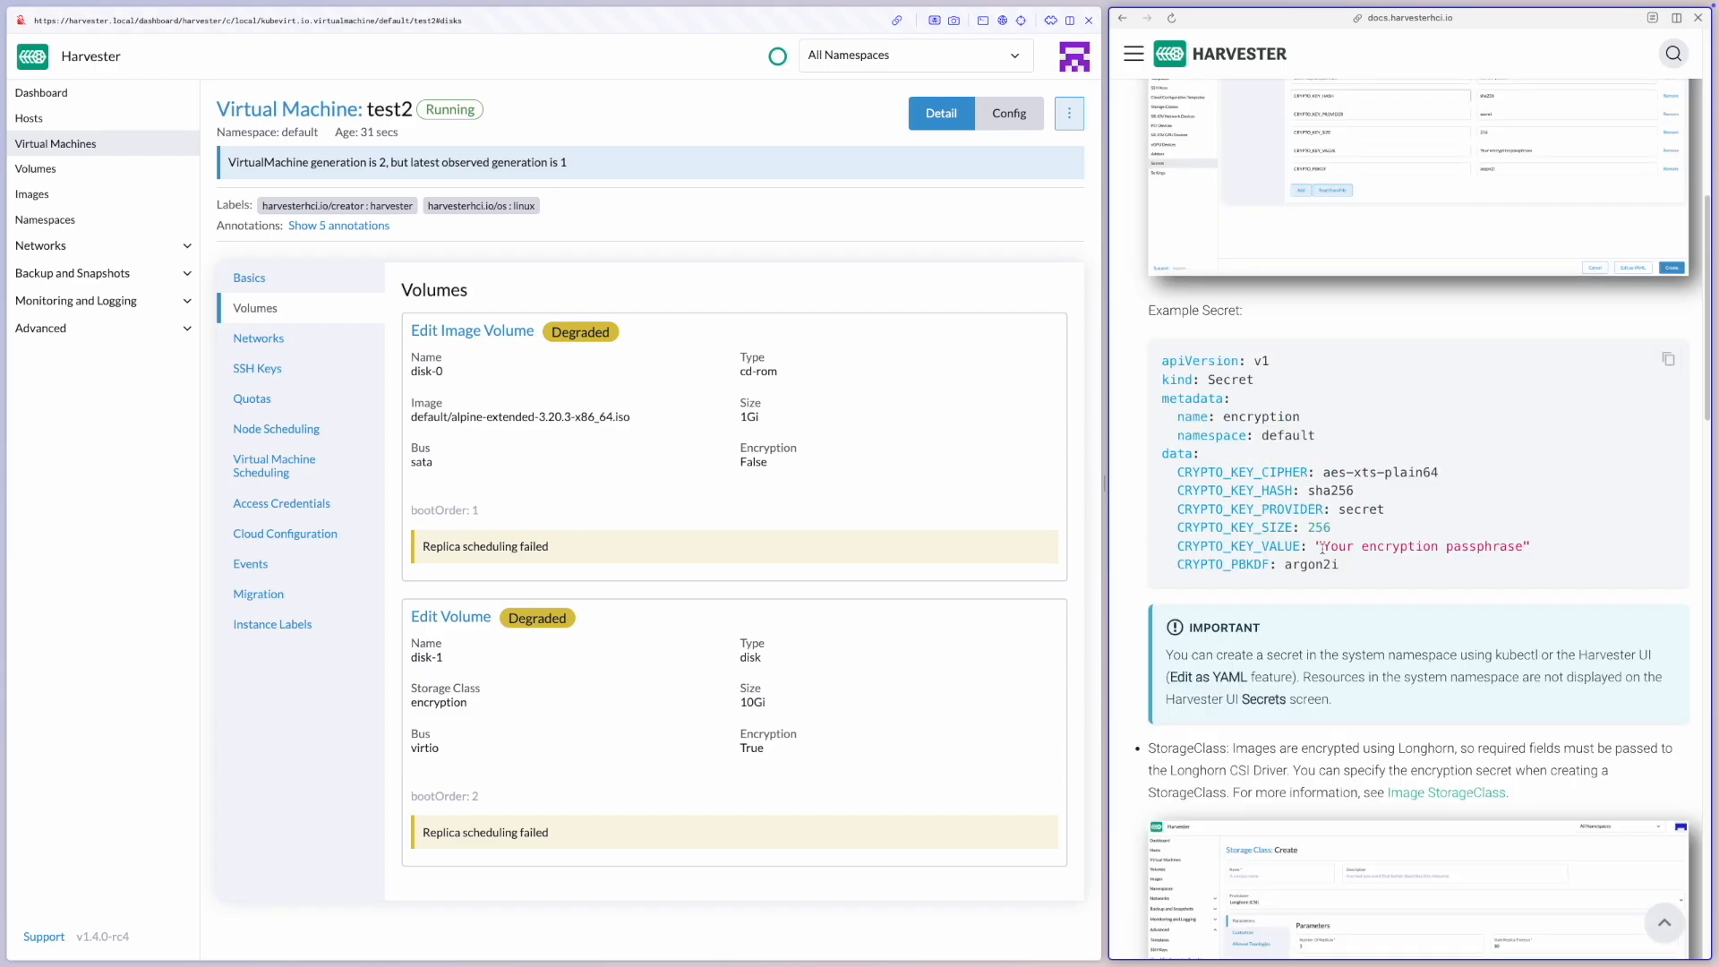